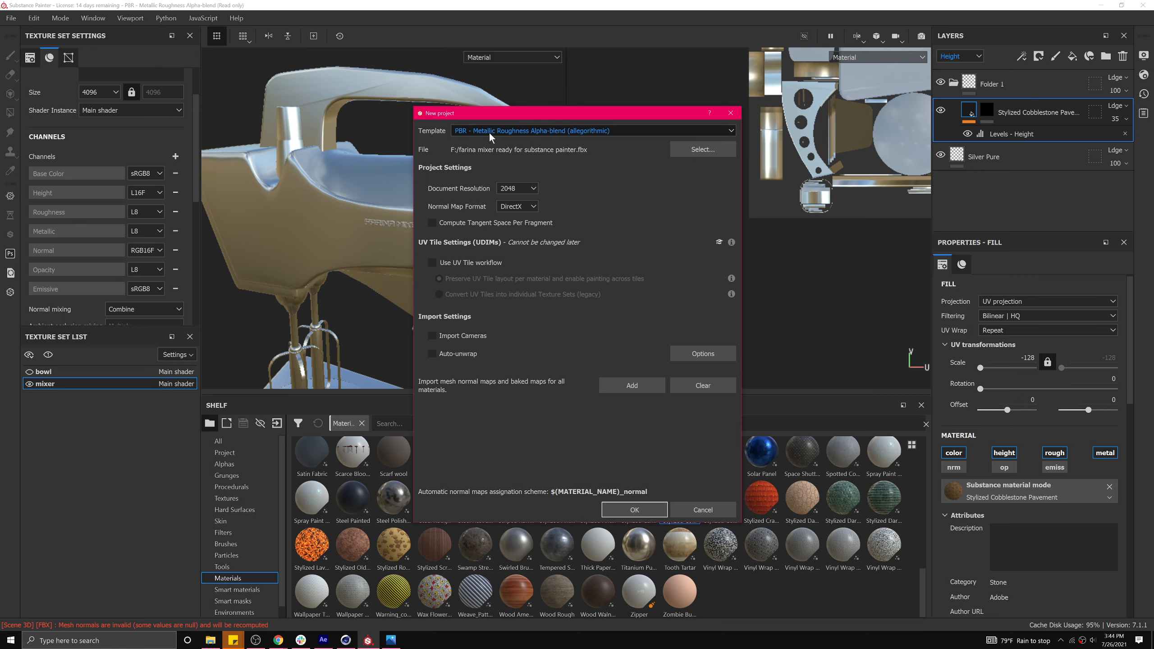
Create the project from the mixer FBX with the PBR - Metallic Roughness Alpha-blend template at 2048 and DirectX normals, discarding the old project's changes.
click(614, 506)
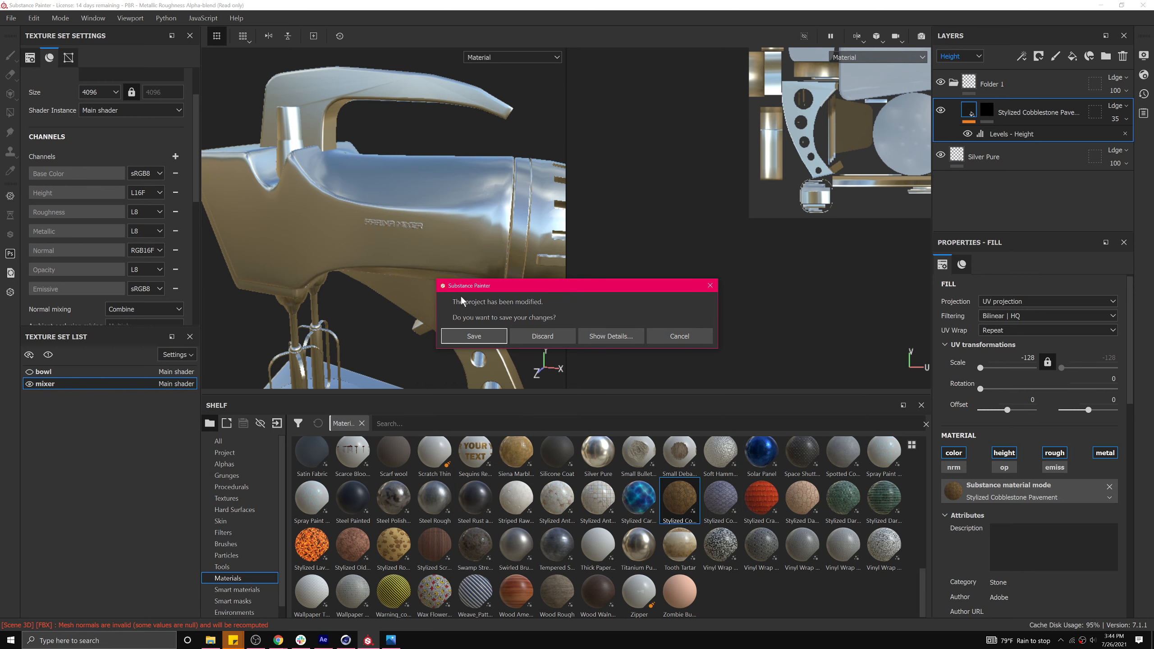
click(540, 336)
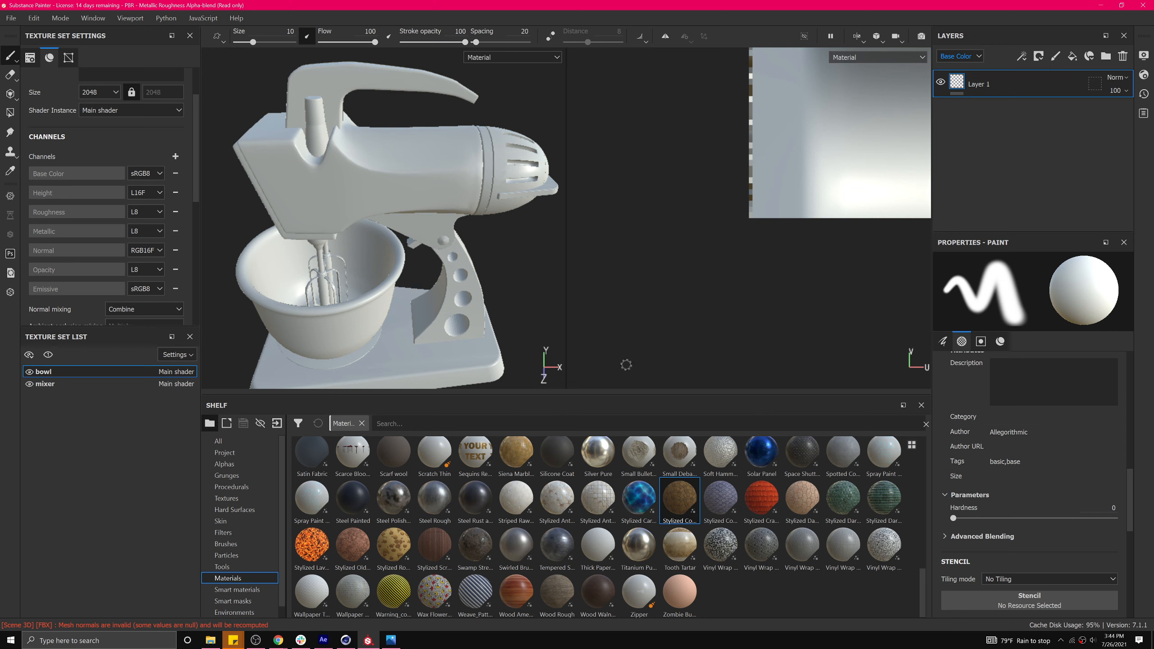
Examine the bowl's UV layout, the channel and mesh map settings, and the bowl and mixer texture sets.
scroll(658, 172, up, 3)
scroll(657, 184, down, 4)
alt+middle_drag(777, 175, 666, 296)
scroll(665, 261, up, 4)
scroll(666, 262, down, 5)
scroll(666, 262, down, 4)
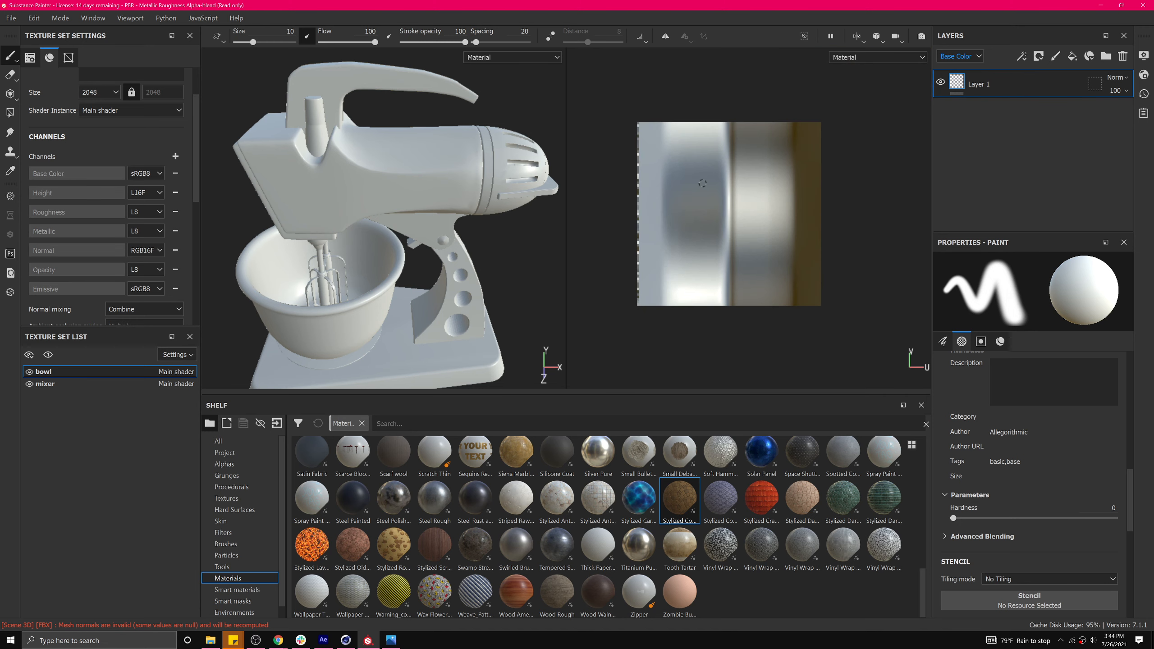
scroll(703, 183, up, 4)
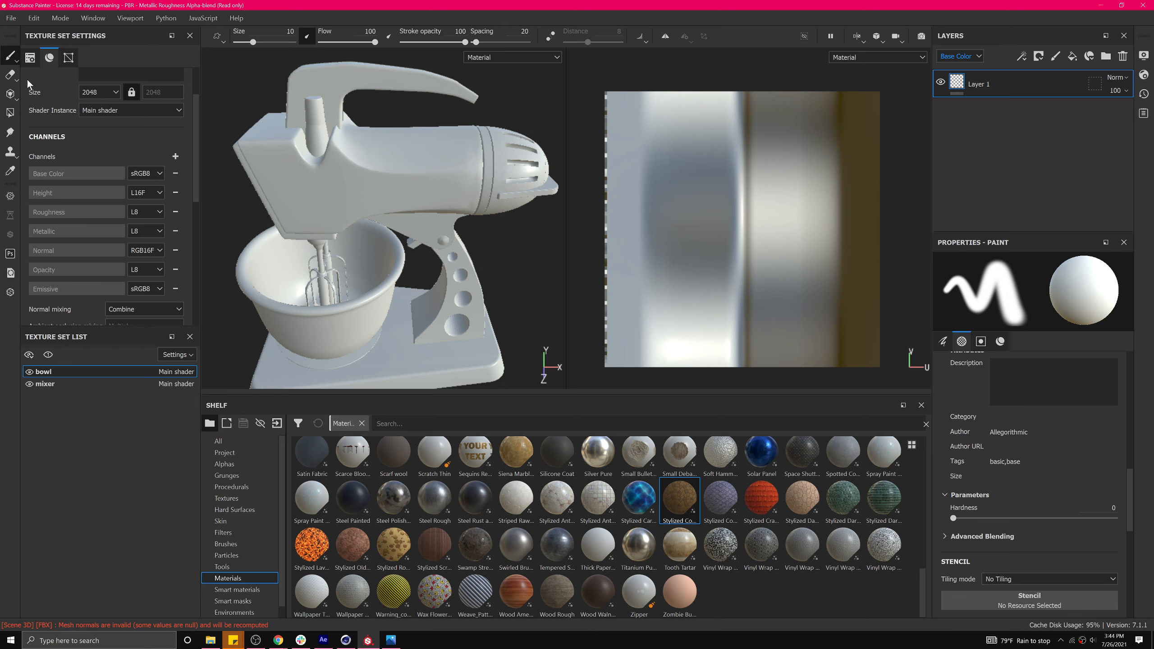
click(30, 59)
click(49, 61)
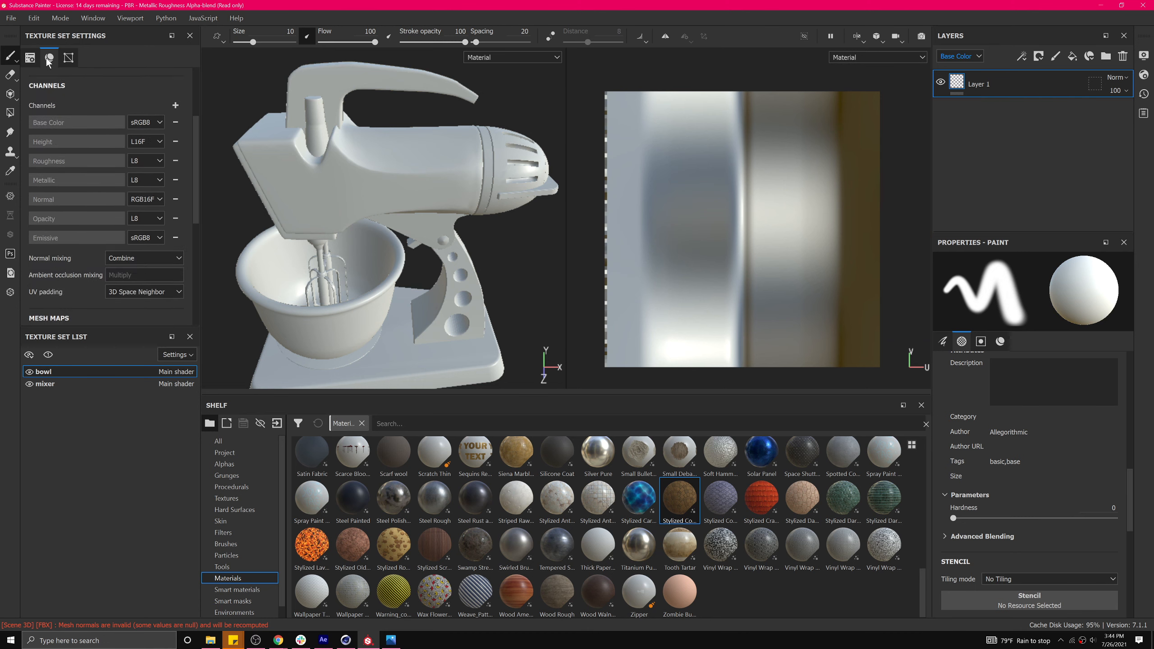
click(67, 59)
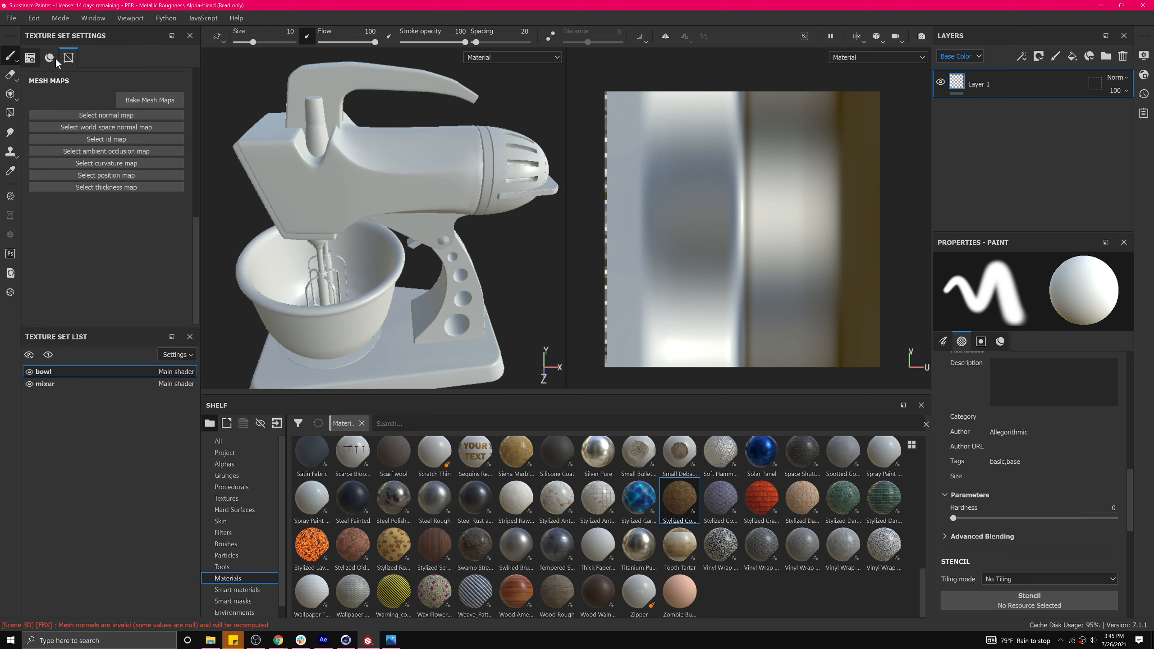
click(51, 58)
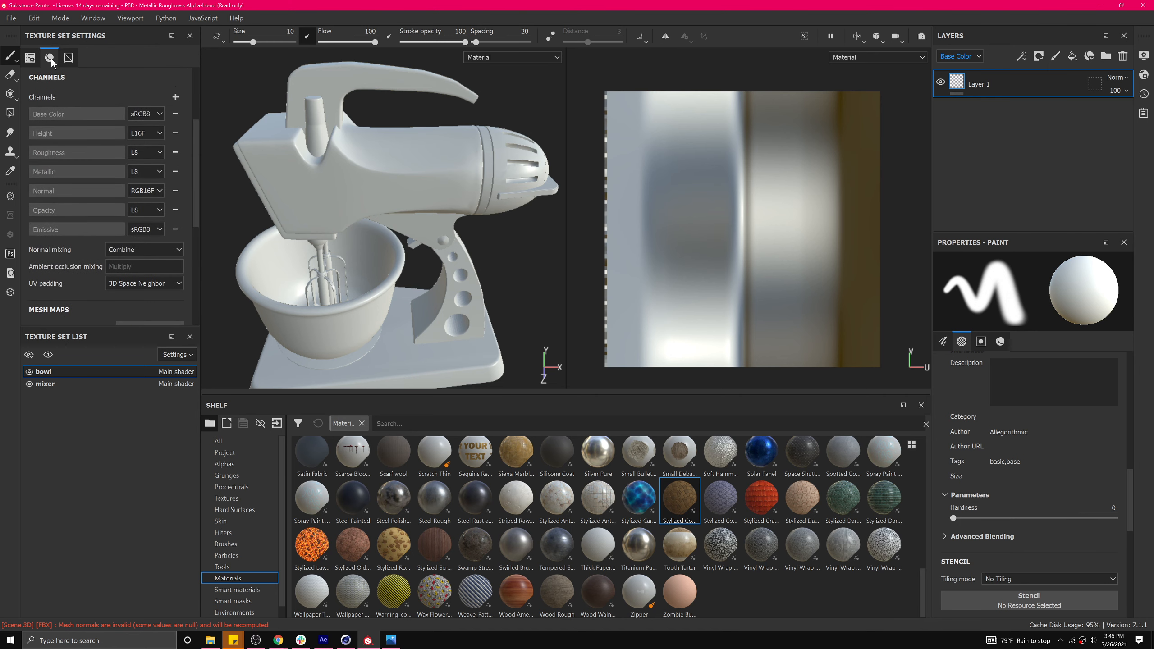
click(88, 384)
click(93, 373)
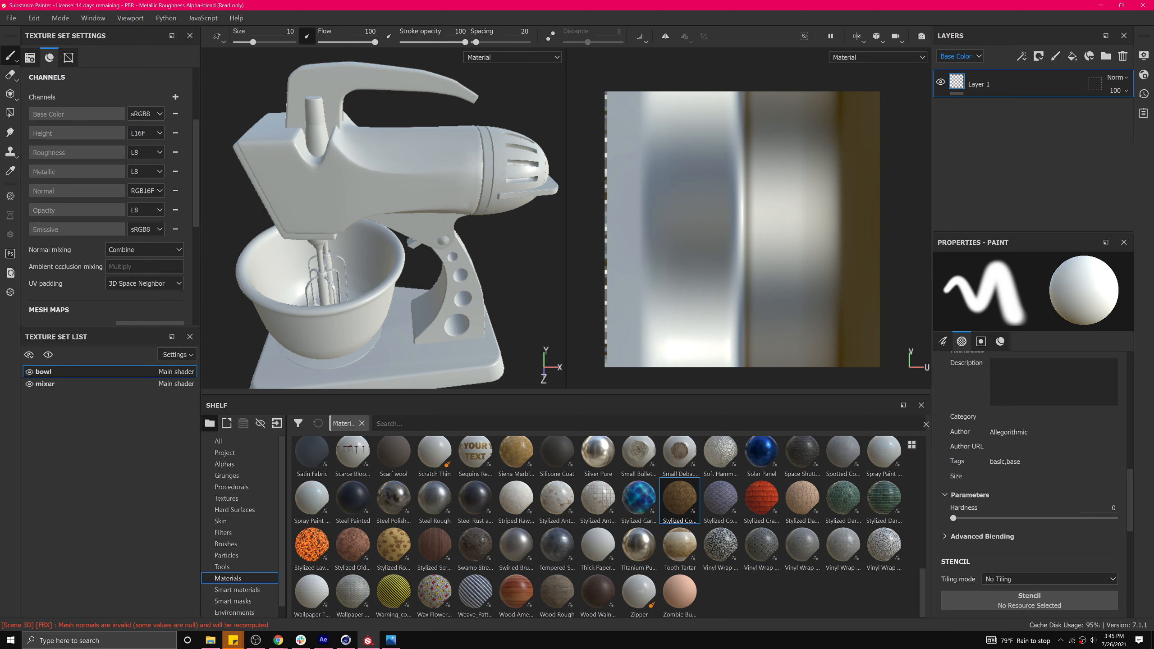
Activate the mixer texture set with a wider layers and properties area, and hide the bowl texture set.
click(141, 387)
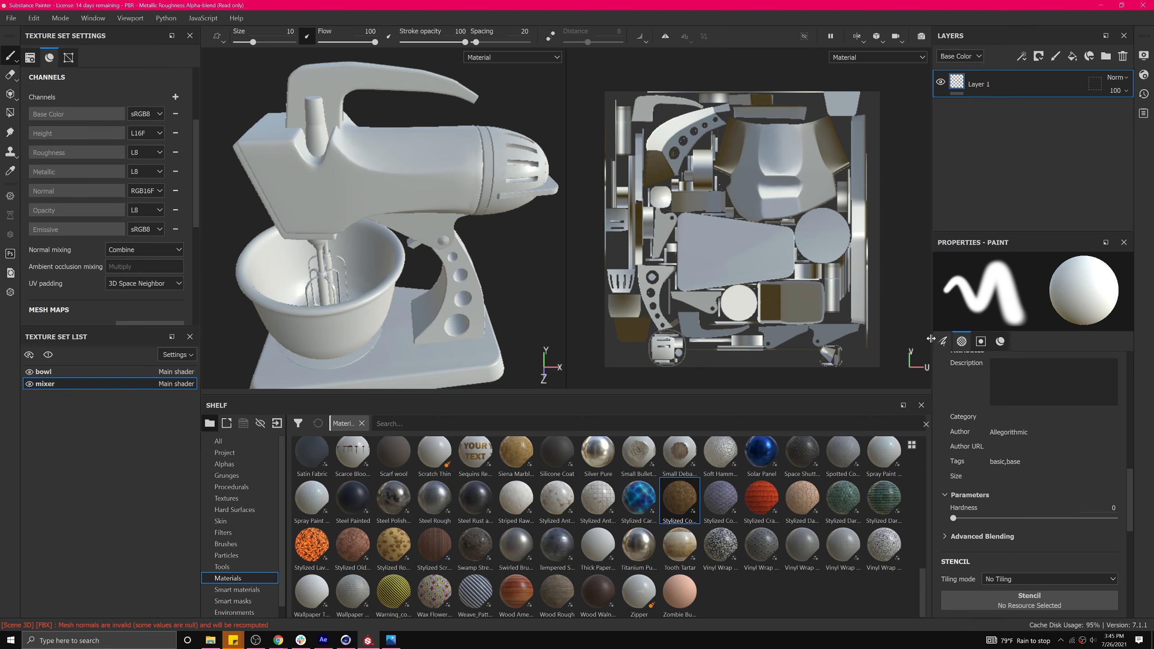
drag(932, 340, 869, 341)
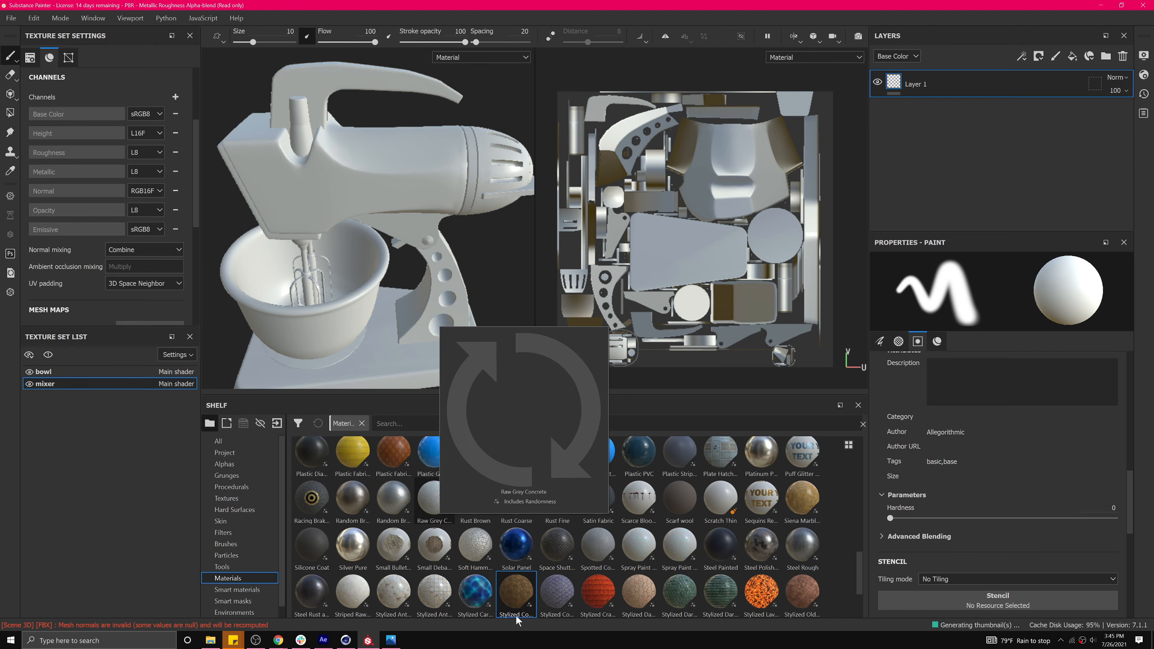
mouse_move(392, 525)
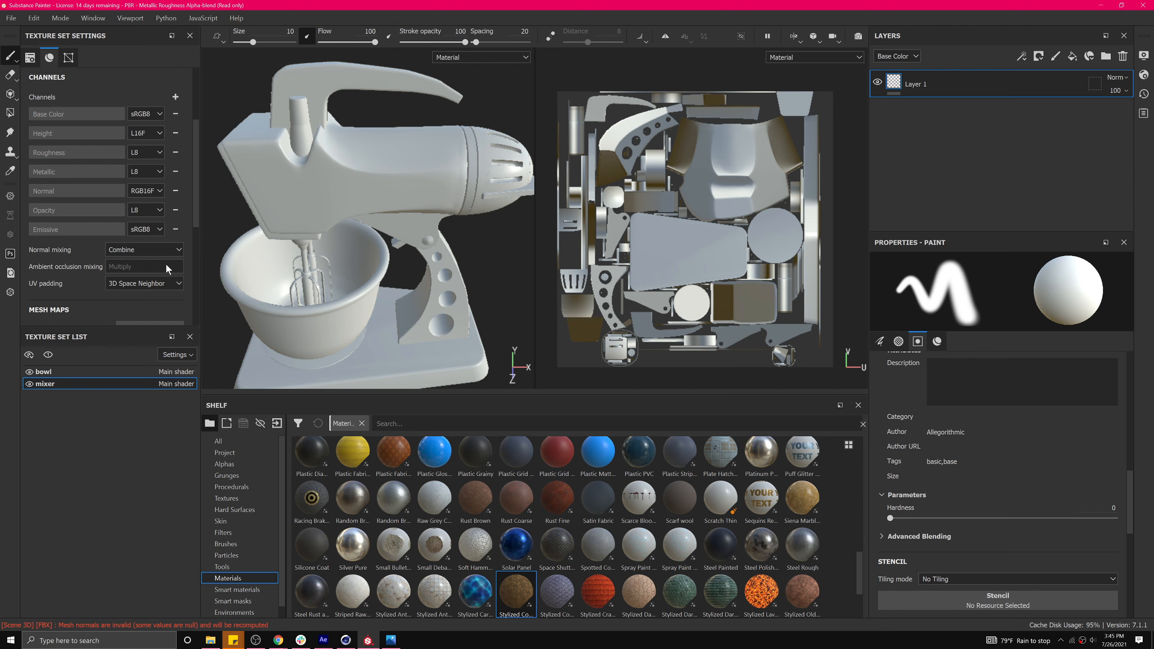
click(28, 372)
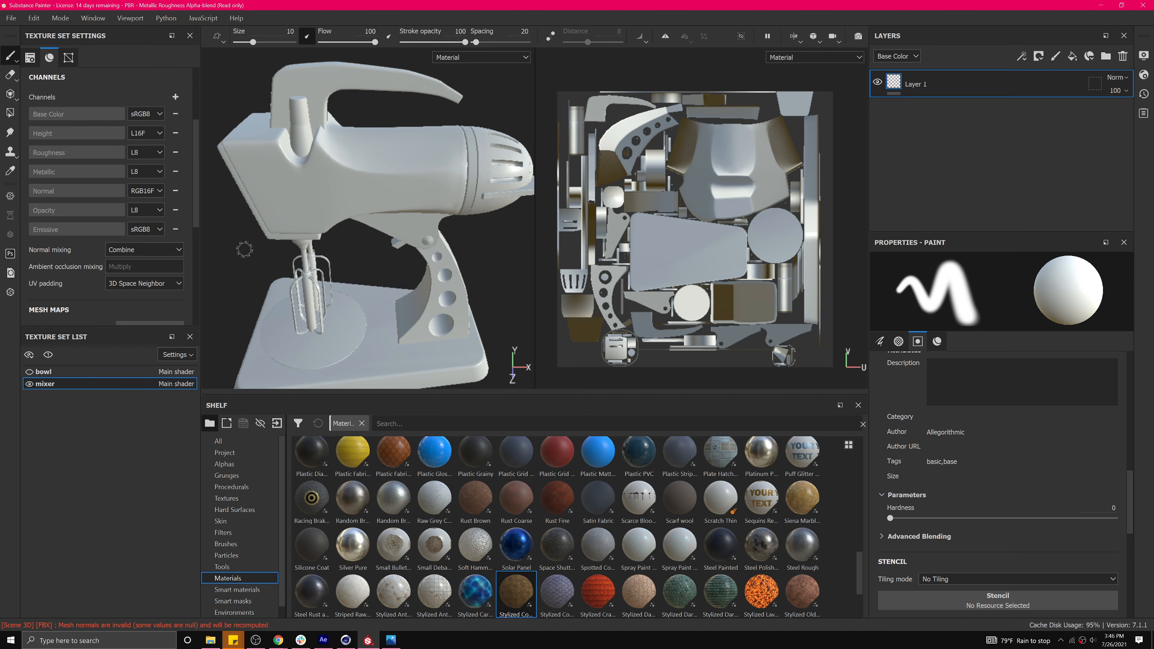
Bake all mesh maps for the mixer texture set only, with the output size set to 2048.
mouse_move(356, 251)
alt+mouse_down()
mouse_move(400, 222)
mouse_move(368, 248)
mouse_move(355, 240)
mouse_move(387, 241)
mouse_move(349, 259)
alt+mouse_up()
scroll(400, 222, up, 3)
scroll(400, 223, down, 3)
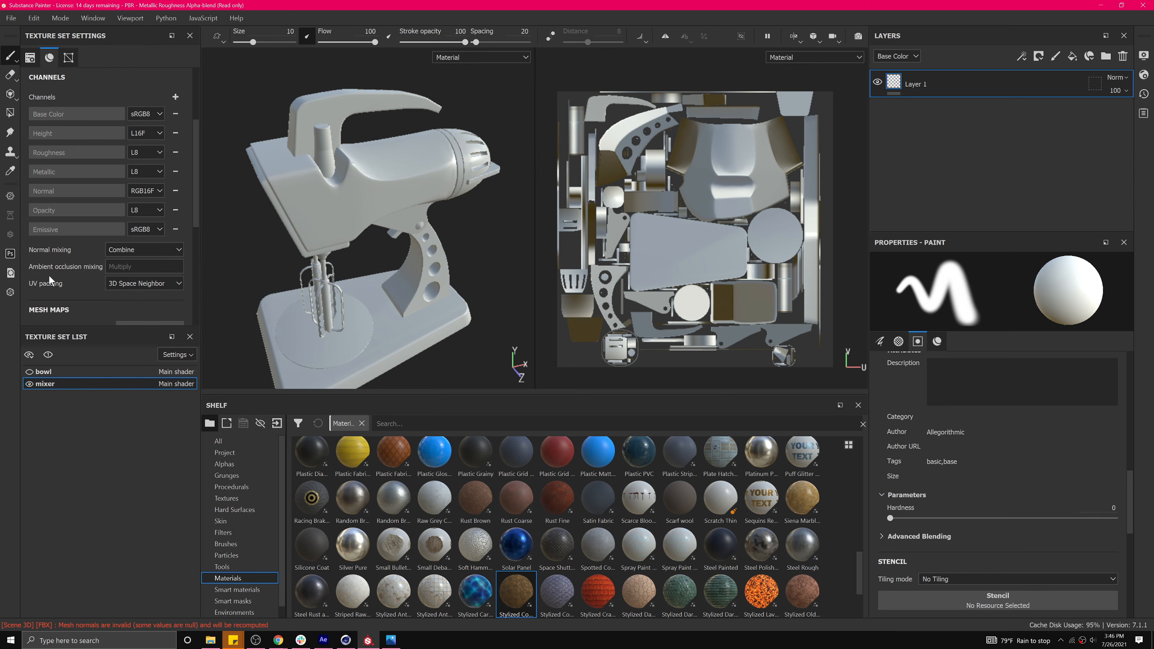
click(33, 59)
scroll(57, 109, down, 6)
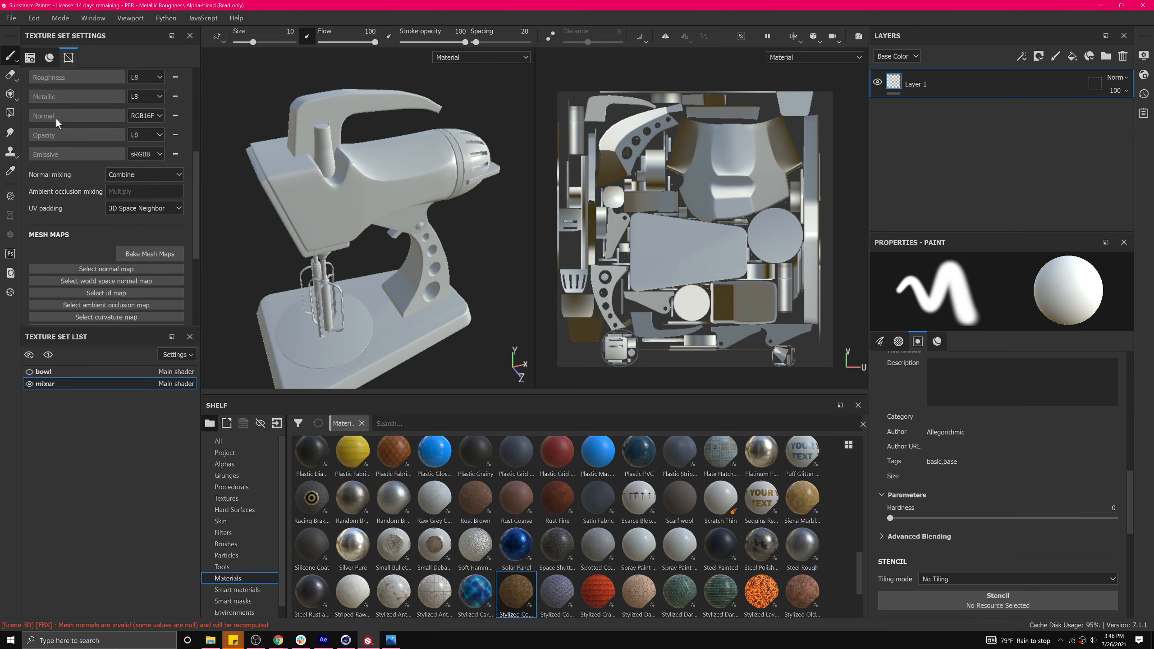
click(134, 206)
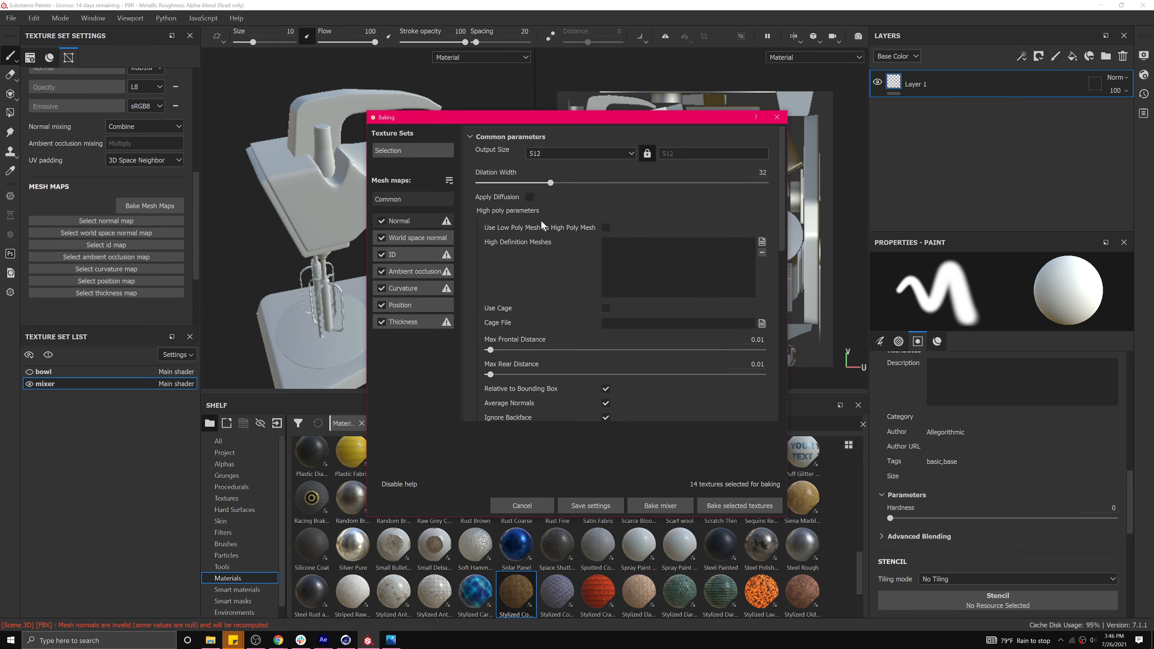
click(572, 154)
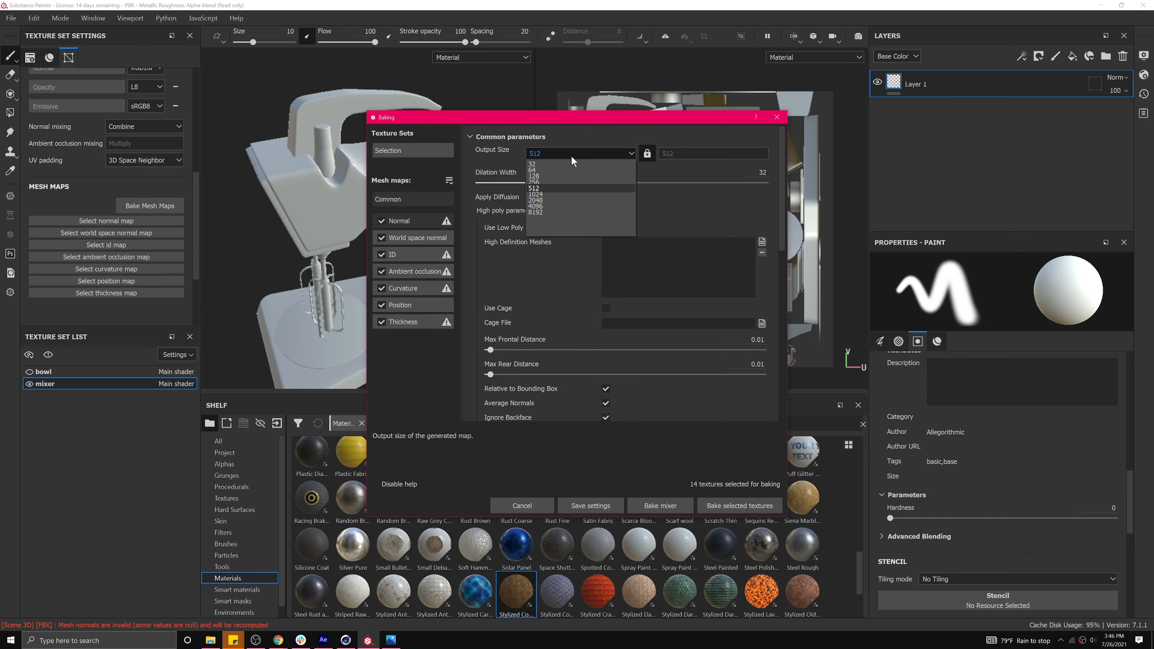
click(565, 201)
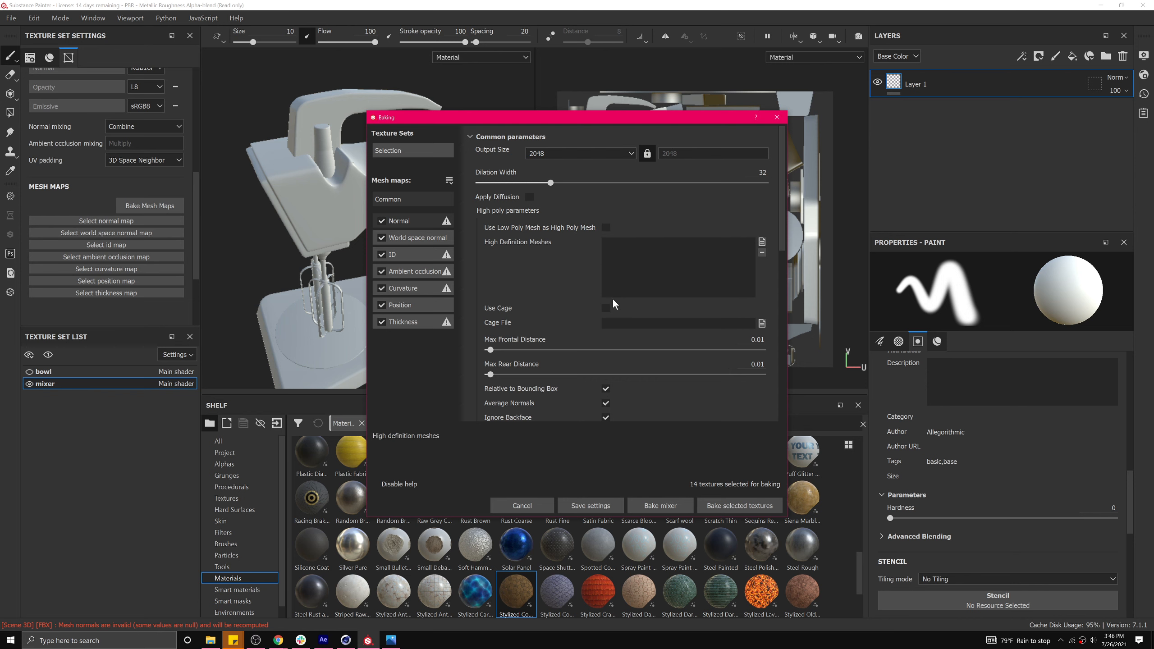
click(660, 506)
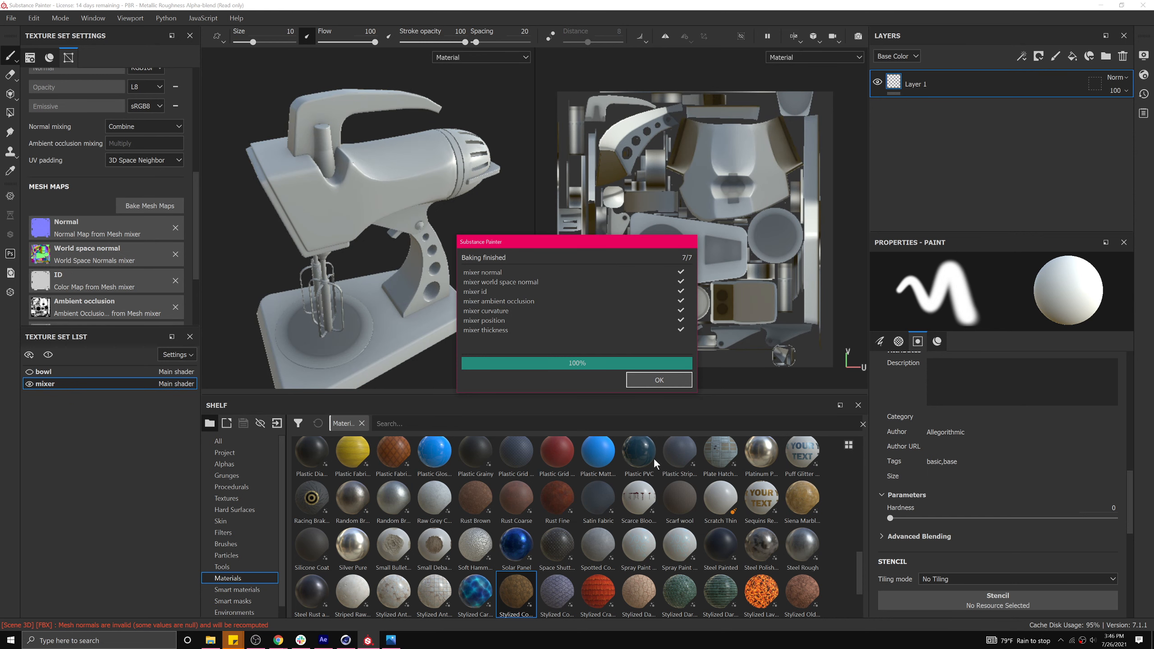
click(668, 379)
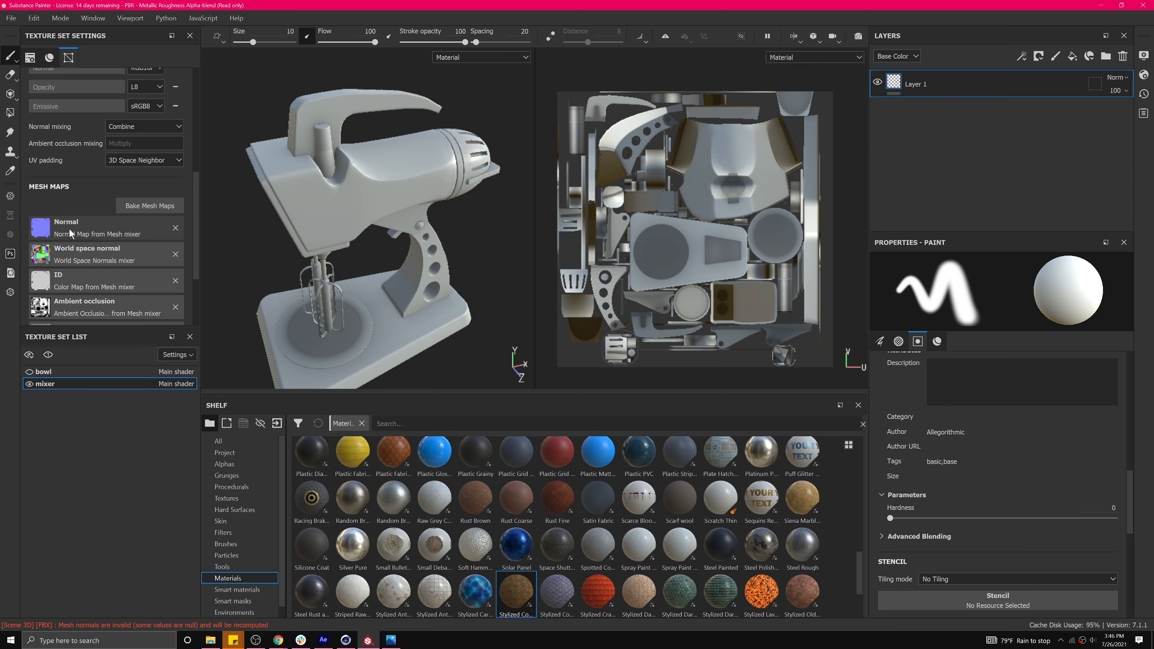
Filter the shelf materials by "plas" and add Plastic Glossy Pure as a fill layer beneath Layer 1.
scroll(87, 272, down, 3)
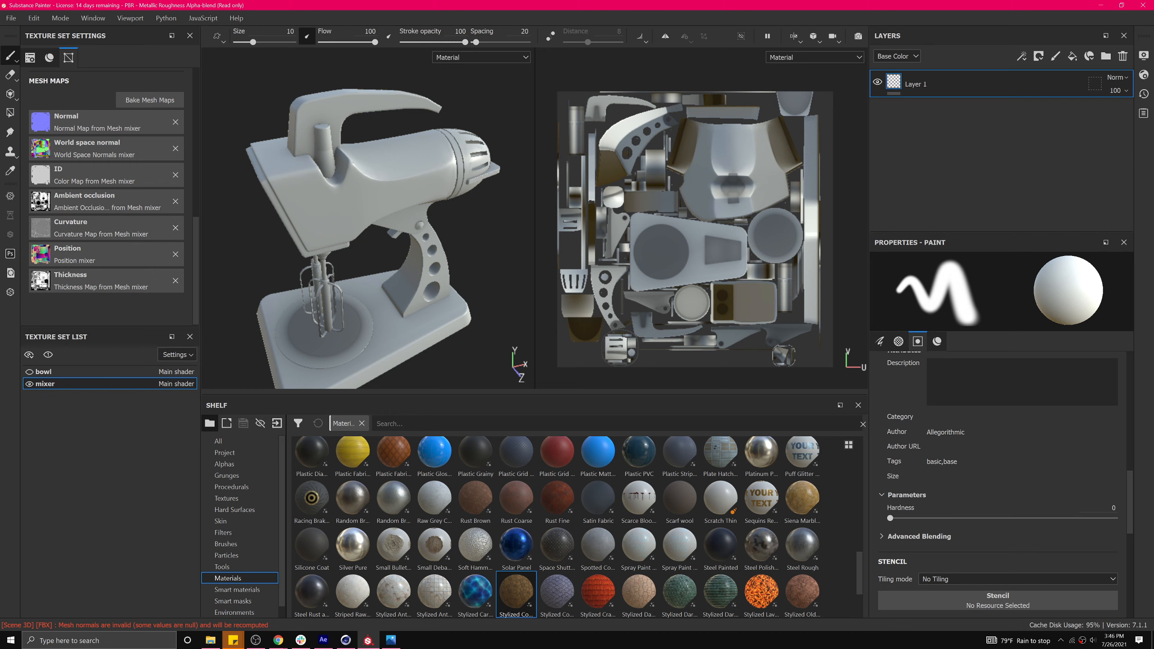
alt+drag(300, 269, 298, 245)
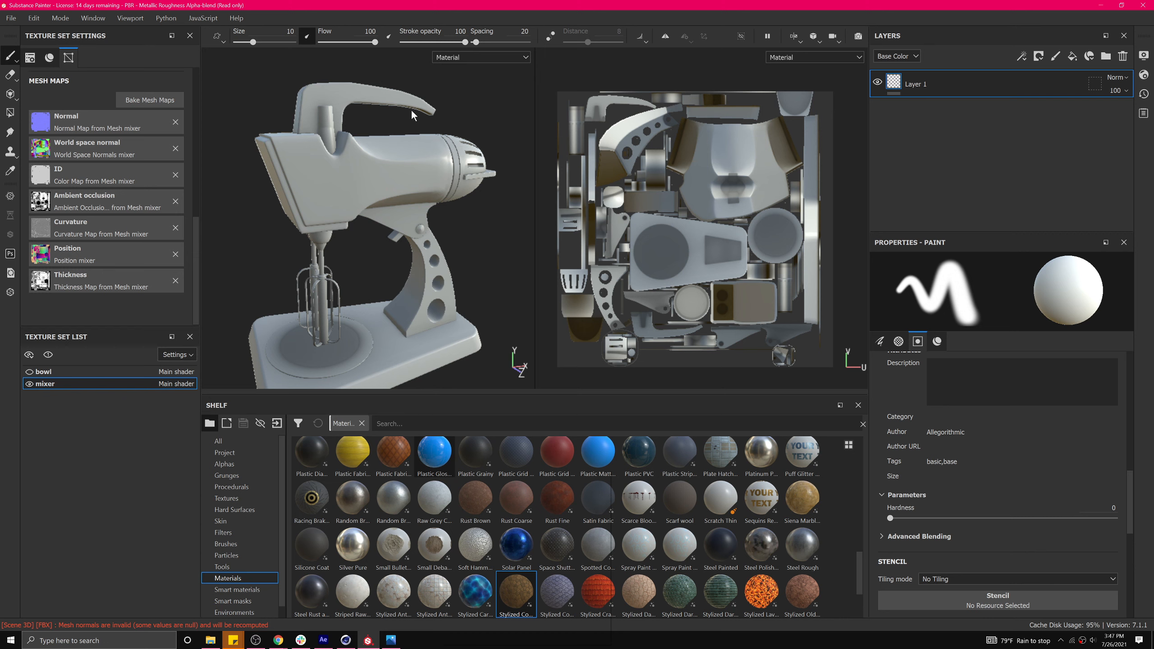
alt+drag(337, 188, 379, 133)
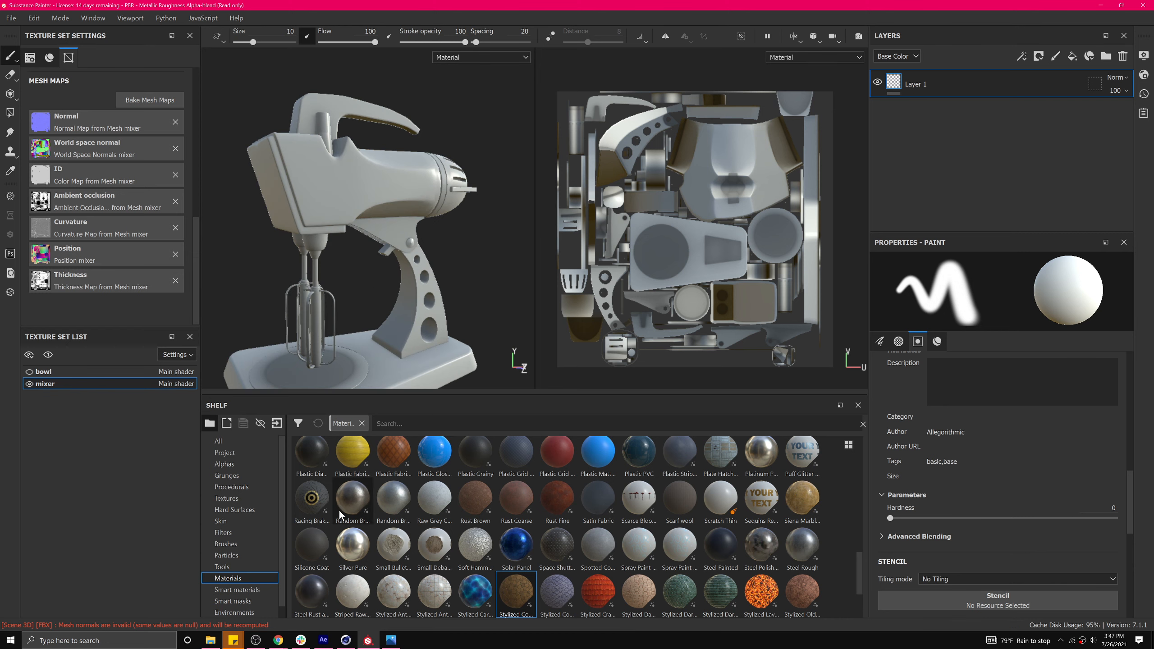
click(243, 576)
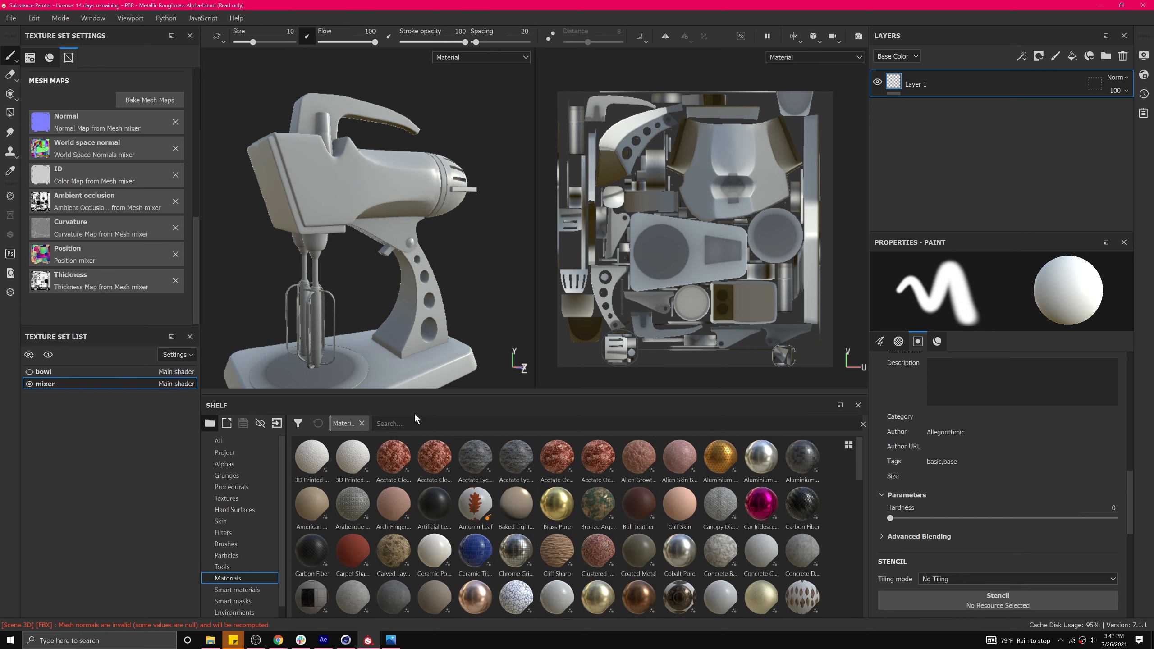
click(362, 423)
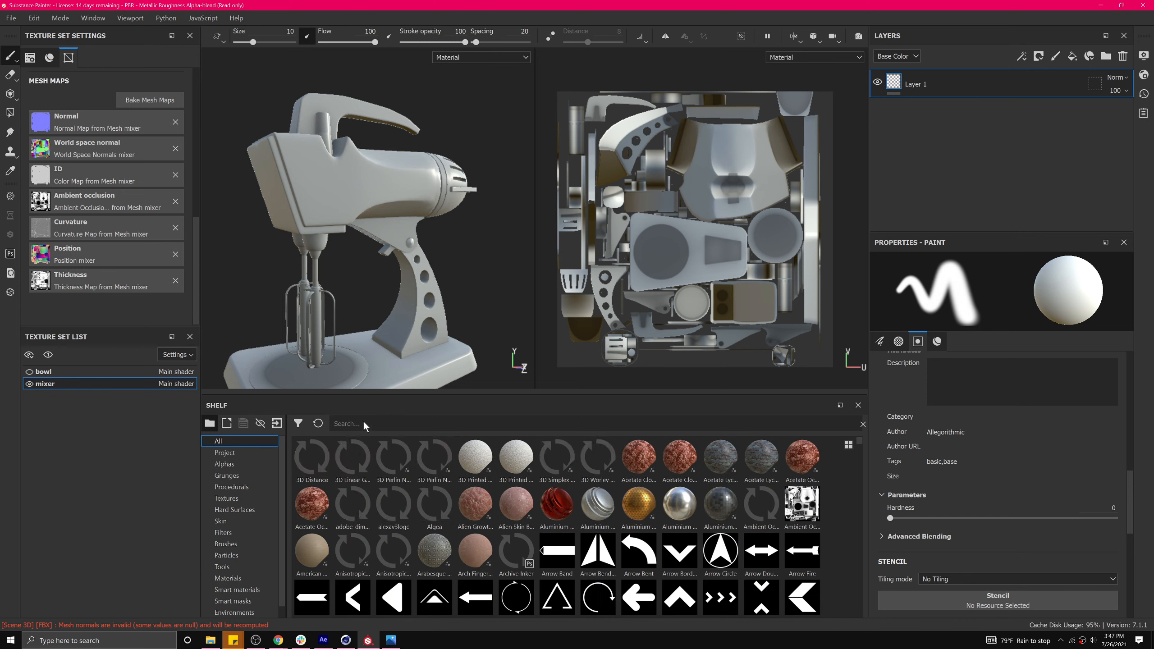
click(257, 577)
text(plasit)
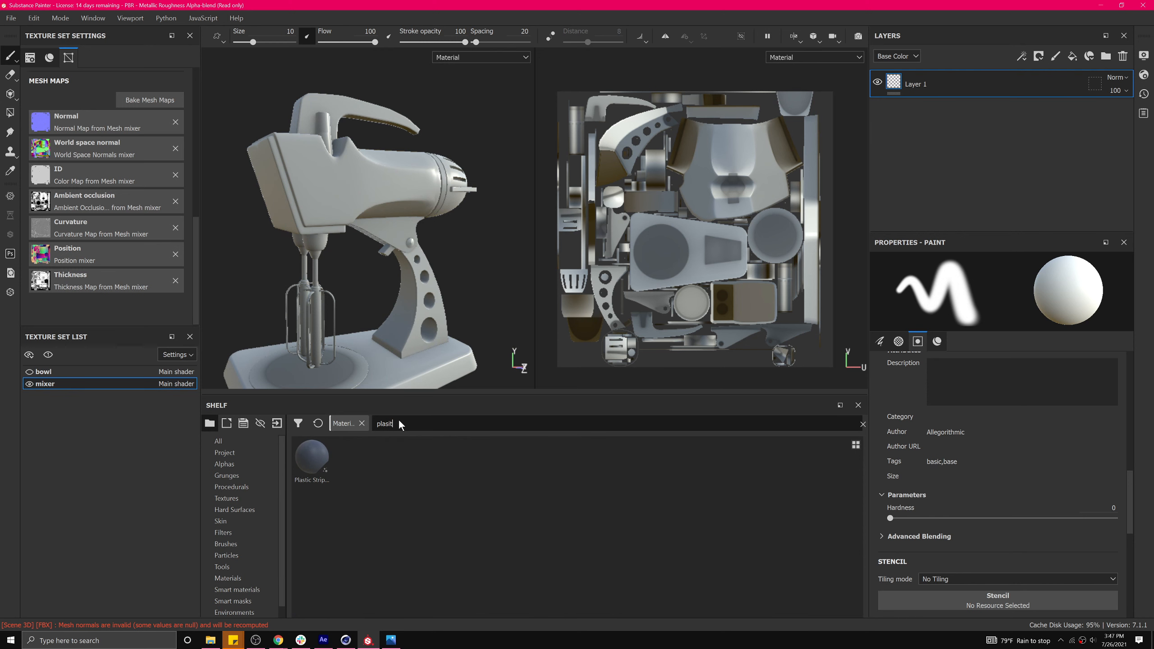
key(BackSpace)
key(BackSpace)
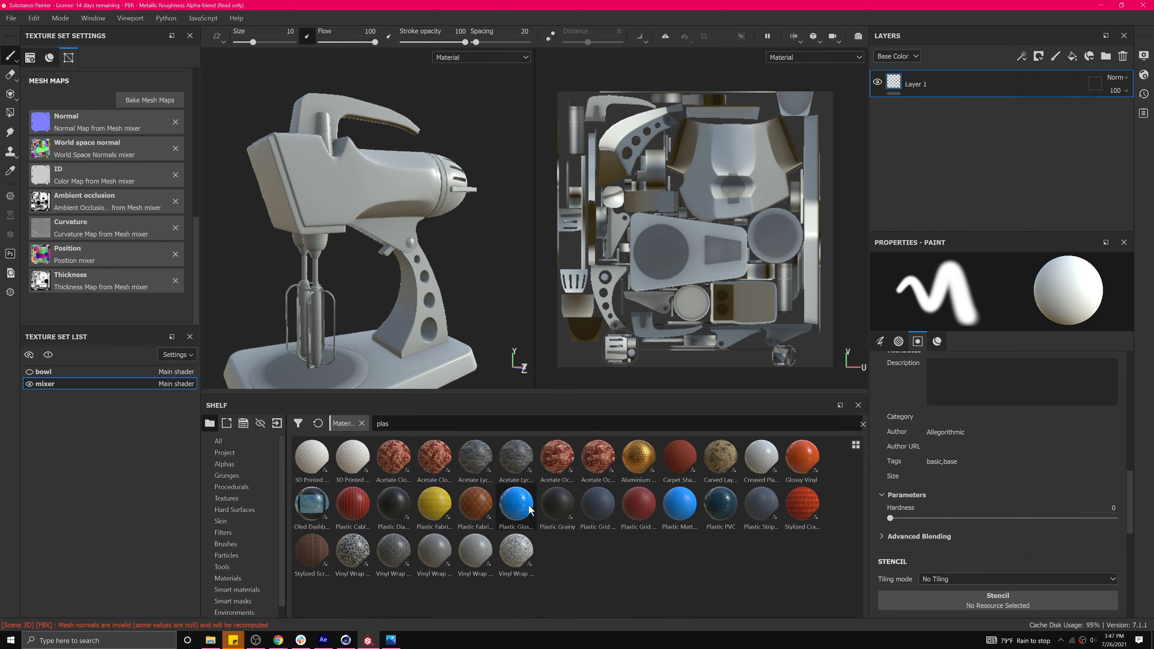
drag(525, 508, 960, 161)
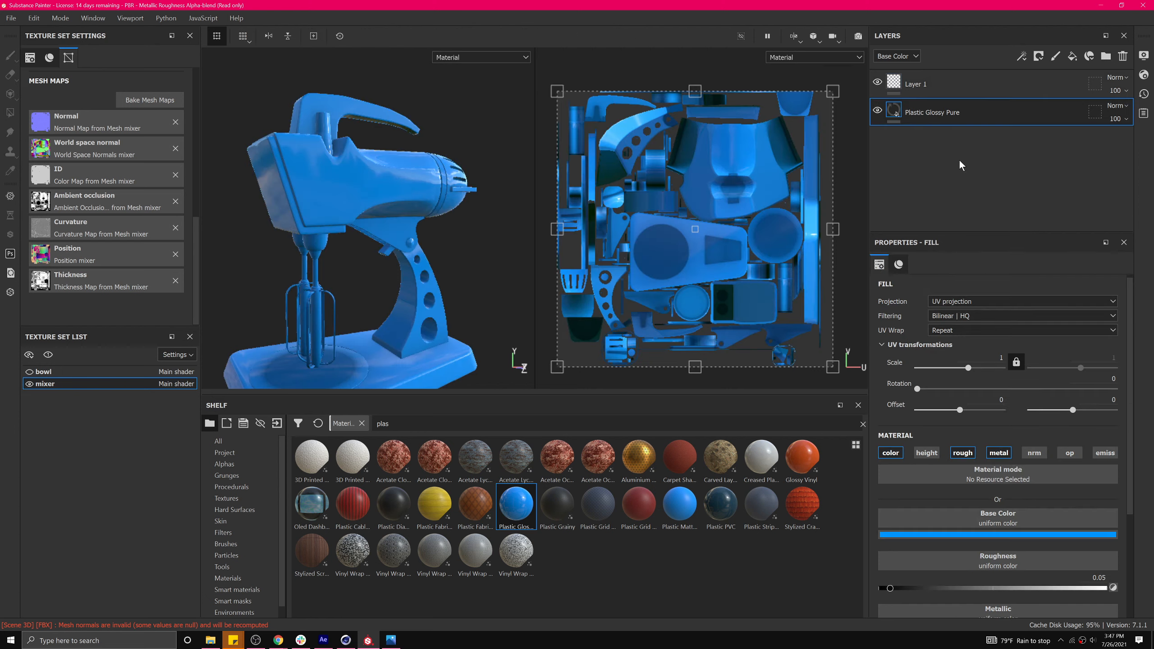
Add a black mask to the Plastic Glossy Pure layer.
alt+drag(354, 207, 273, 237)
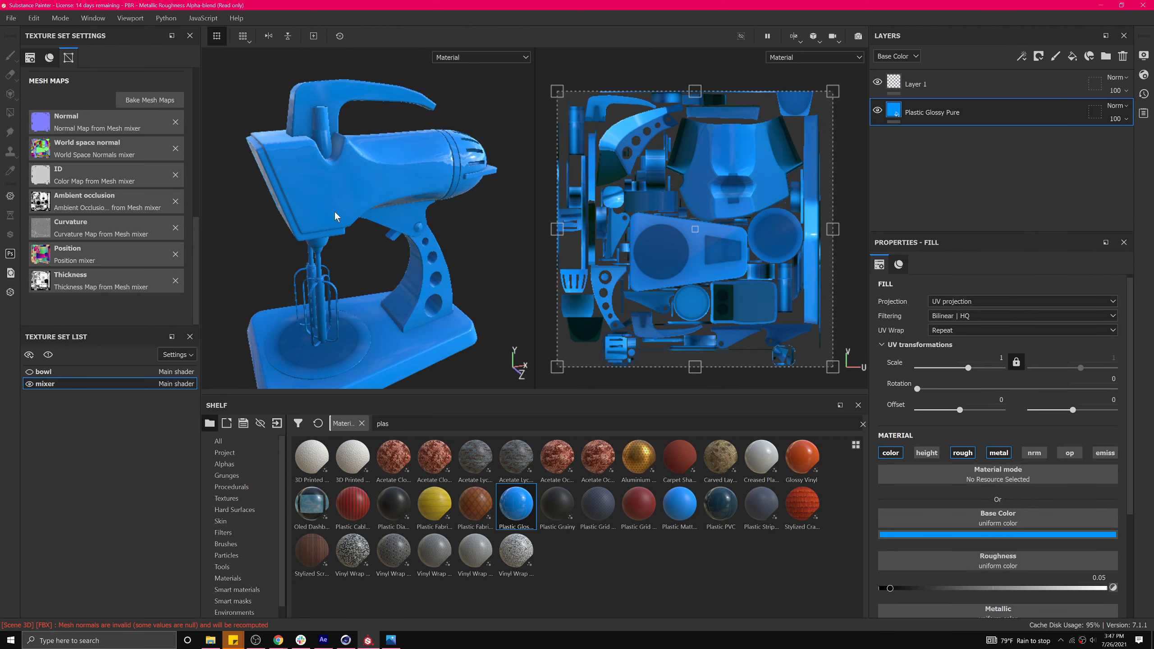
scroll(337, 216, up, 3)
alt+drag(352, 244, 371, 203)
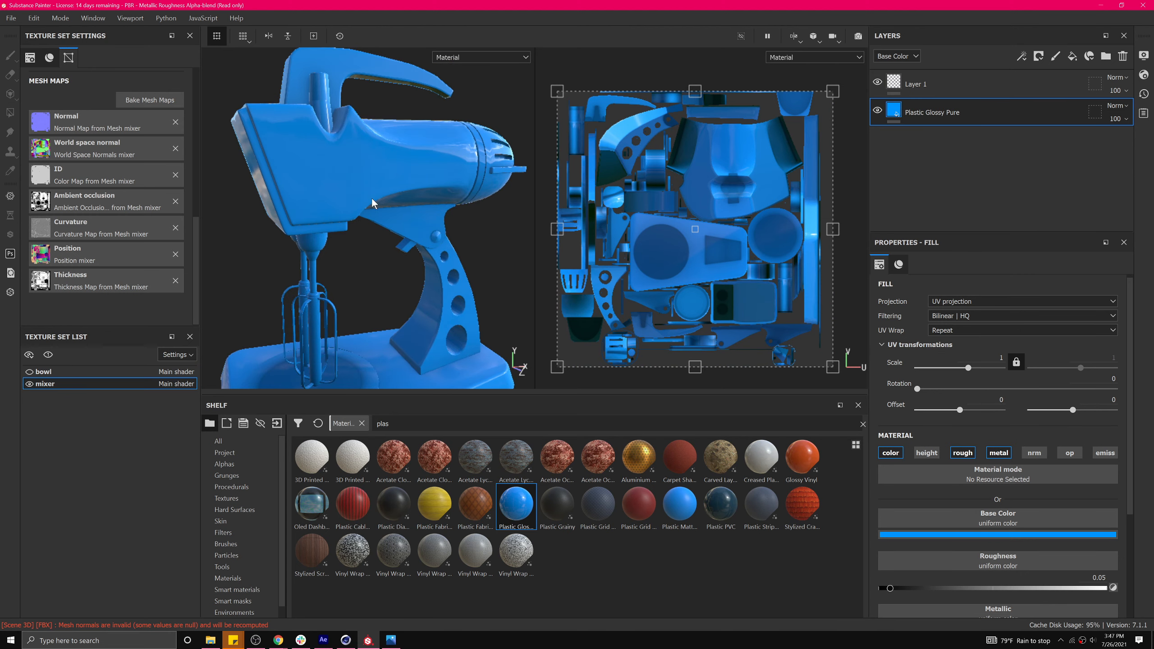
right_click(897, 109)
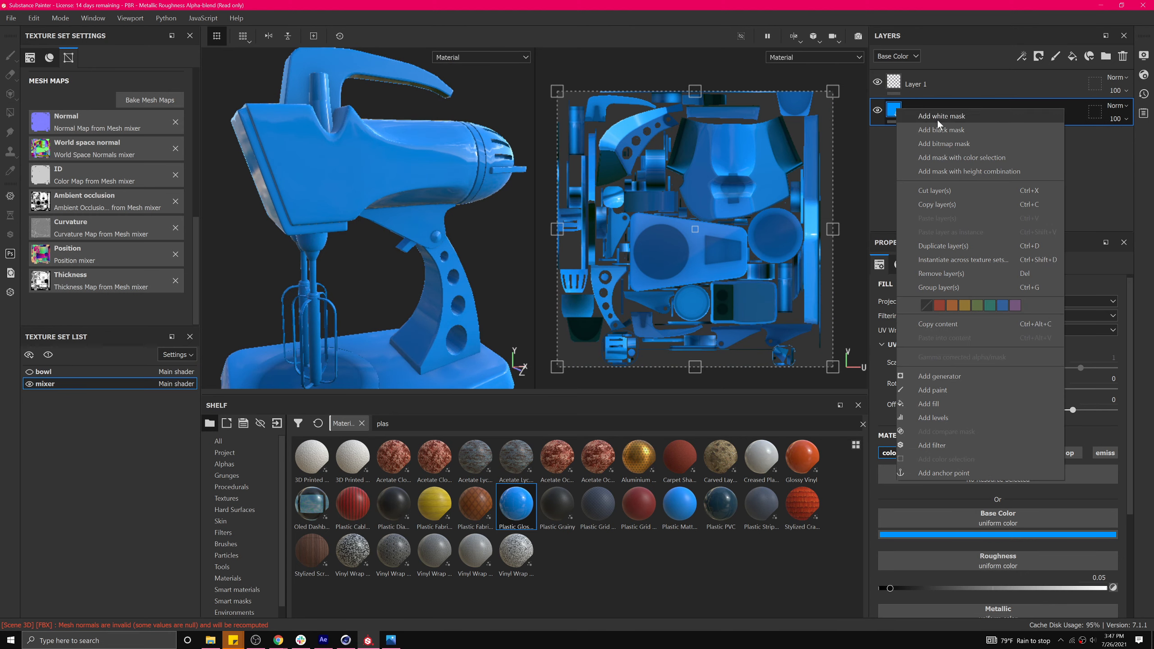
click(935, 131)
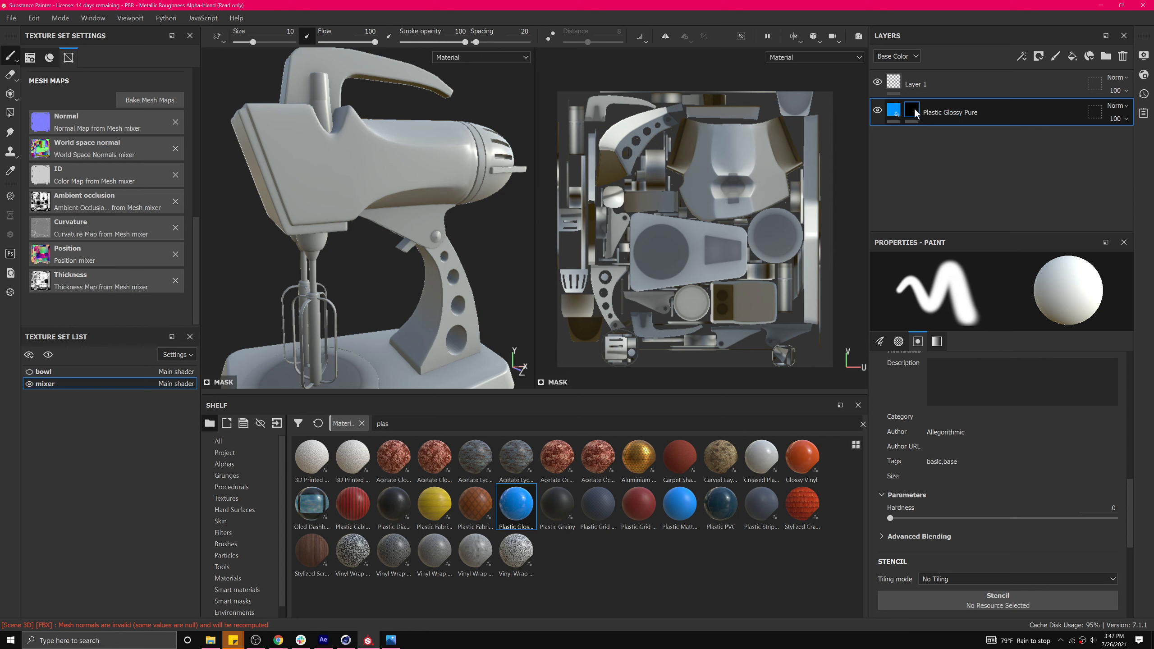
Reveal the blue plastic on the mixer's main body by filling its mask with Polygon Fill in UV chunk mode.
alt+drag(253, 177, 297, 197)
scroll(299, 197, up, 1)
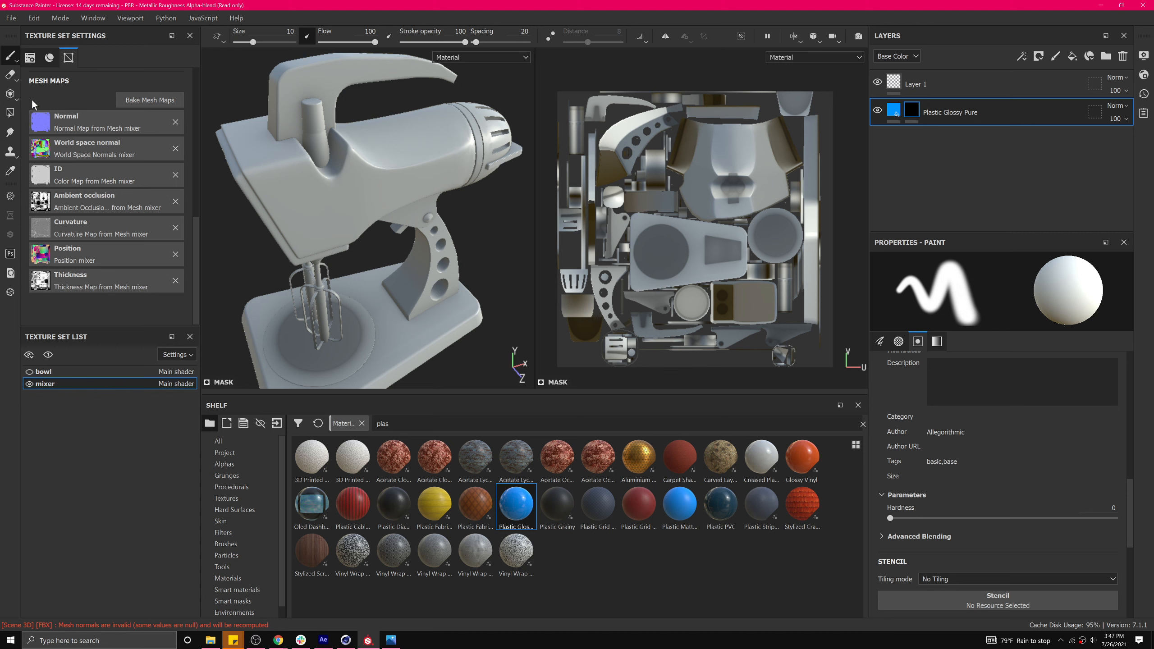
click(10, 113)
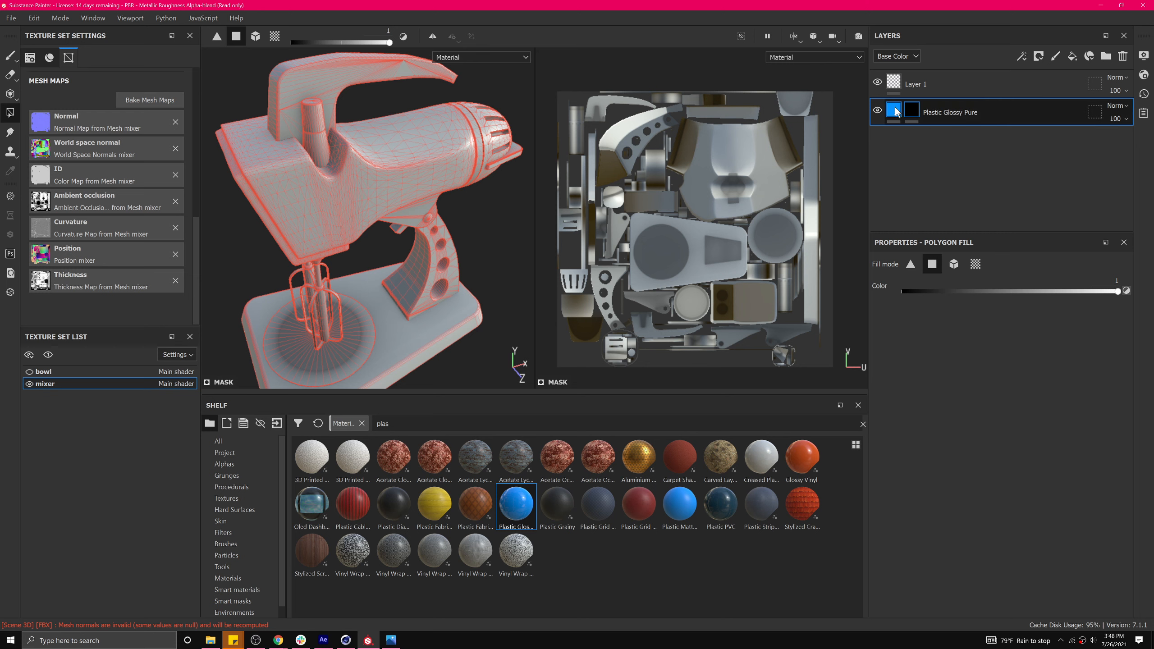
click(977, 265)
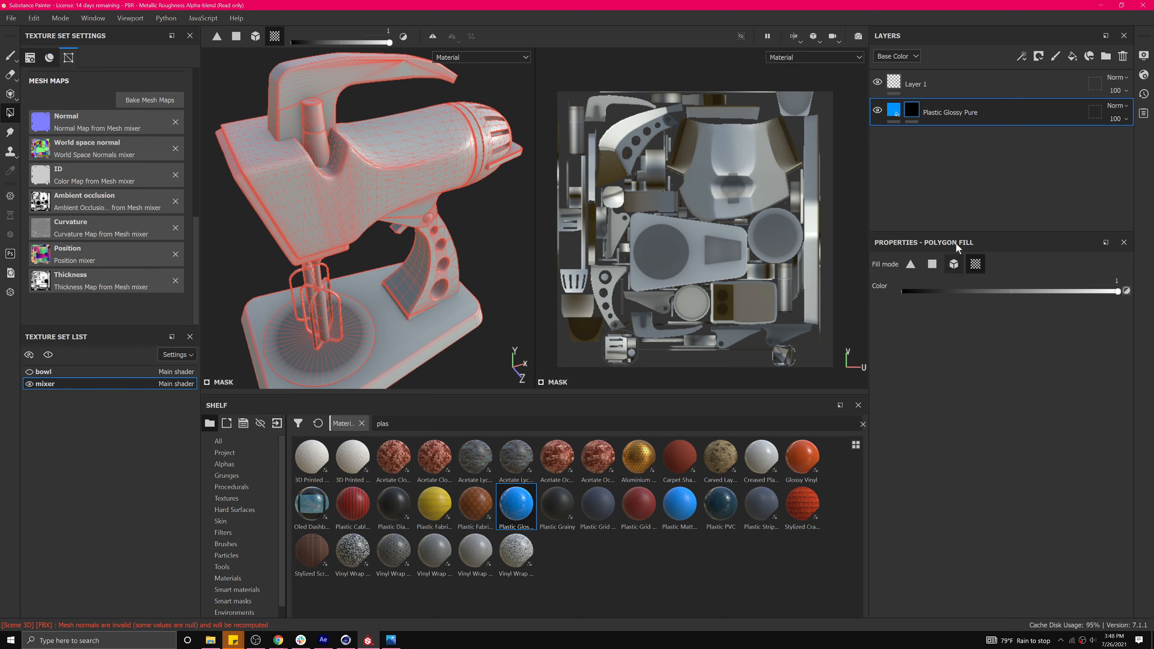
click(419, 179)
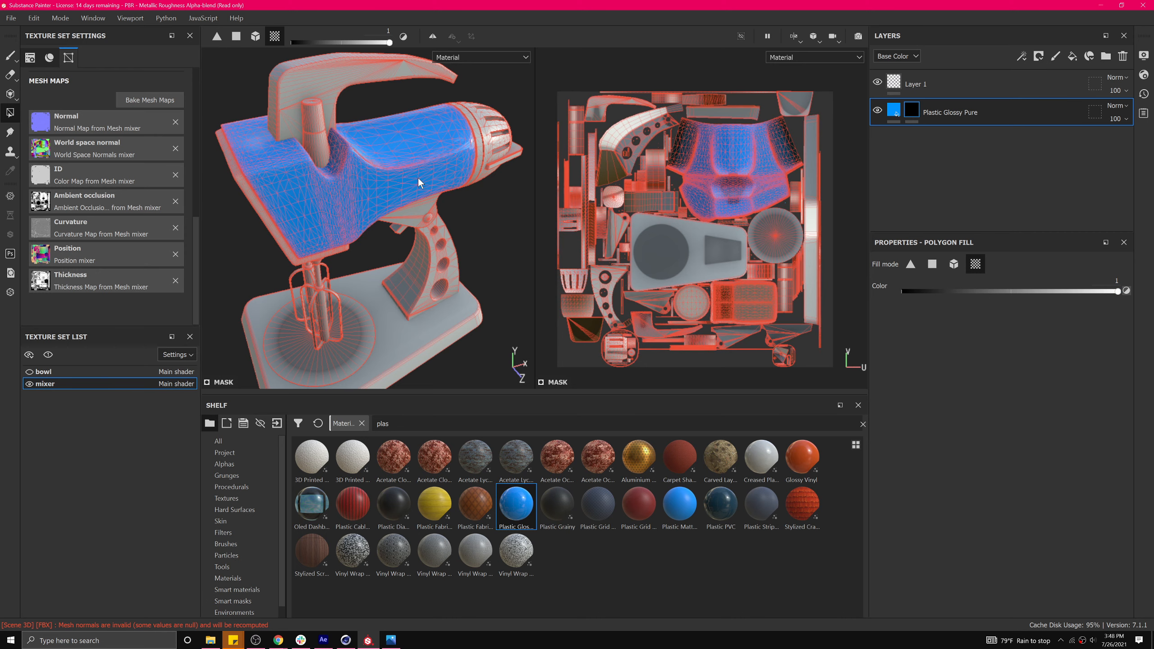
Fill the bracket beneath the mixer body and the stand's front and one side in the Plastic Glossy Pure mask, using UV chunk mode.
alt+drag(418, 183, 351, 168)
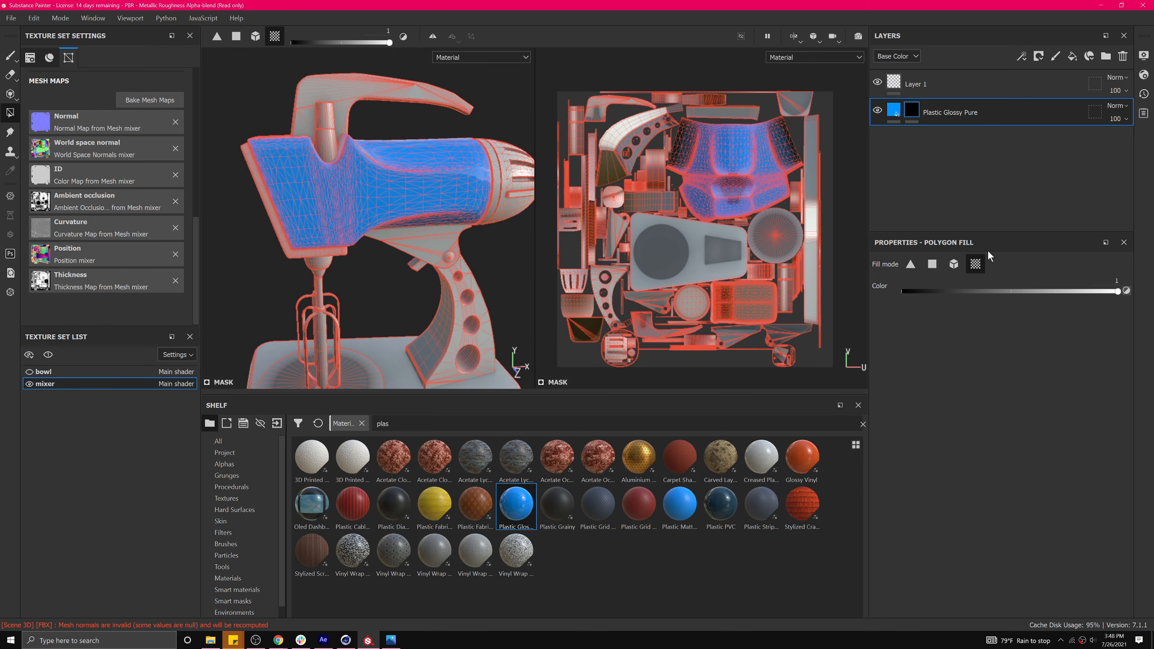
mouse_move(450, 227)
alt+mouse_down()
mouse_move(446, 209)
mouse_move(436, 246)
alt+mouse_up()
scroll(436, 247, down, 3)
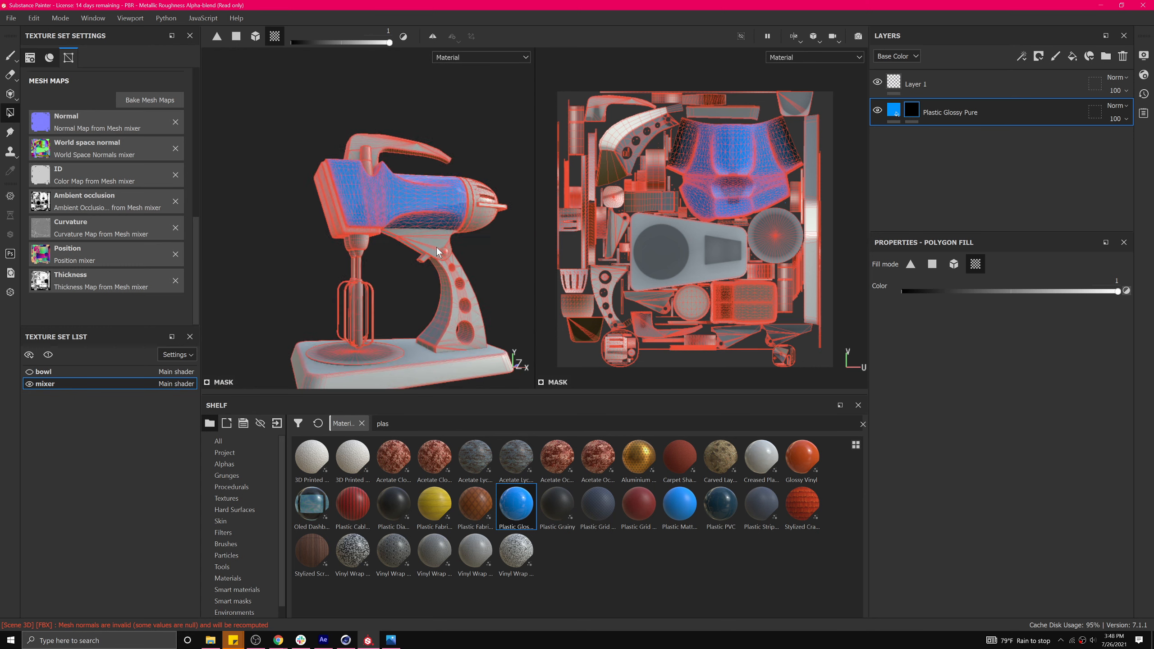
scroll(436, 244, up, 3)
scroll(435, 239, up, 1)
click(431, 246)
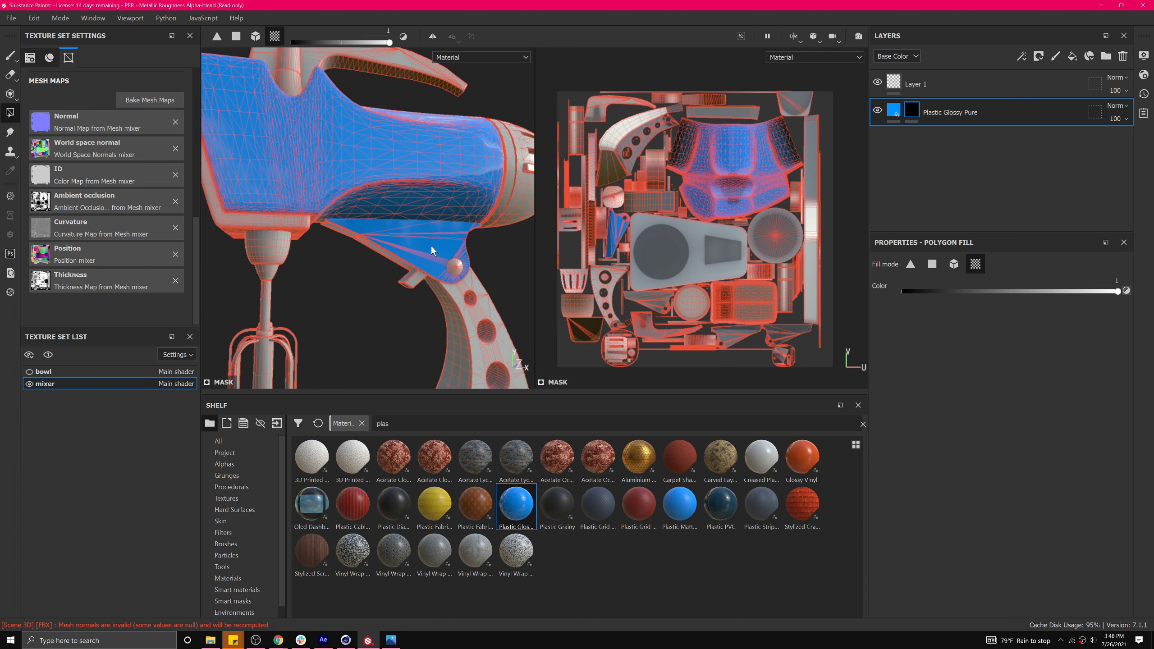
click(453, 310)
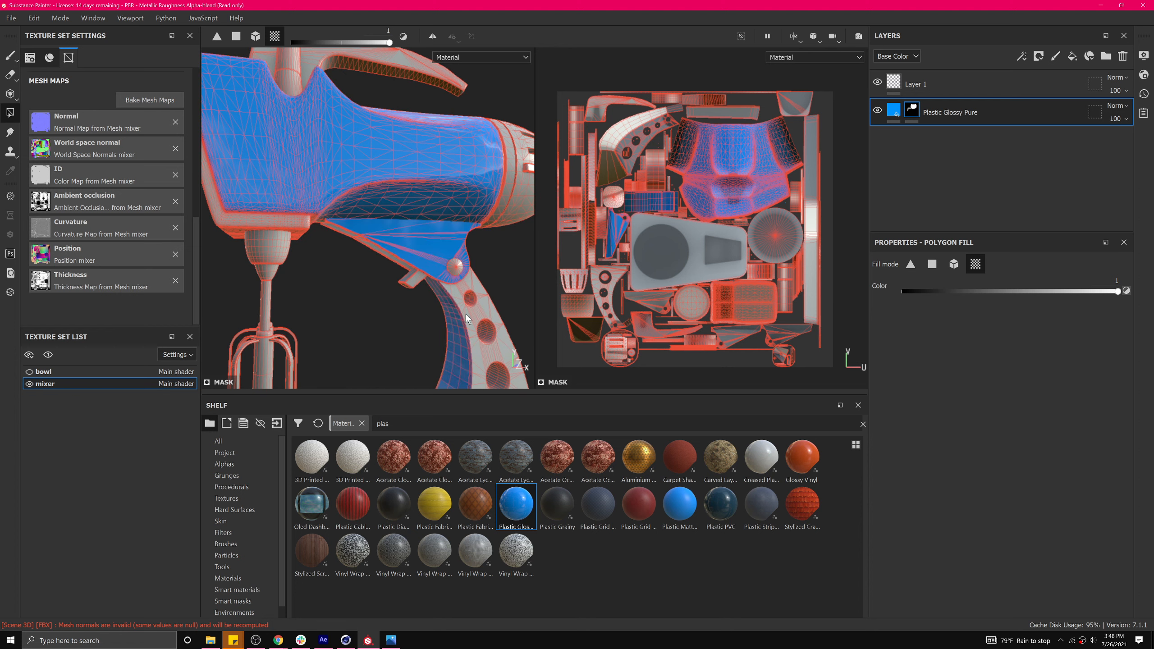
click(466, 315)
alt+drag(466, 314, 462, 338)
scroll(463, 323, up, 4)
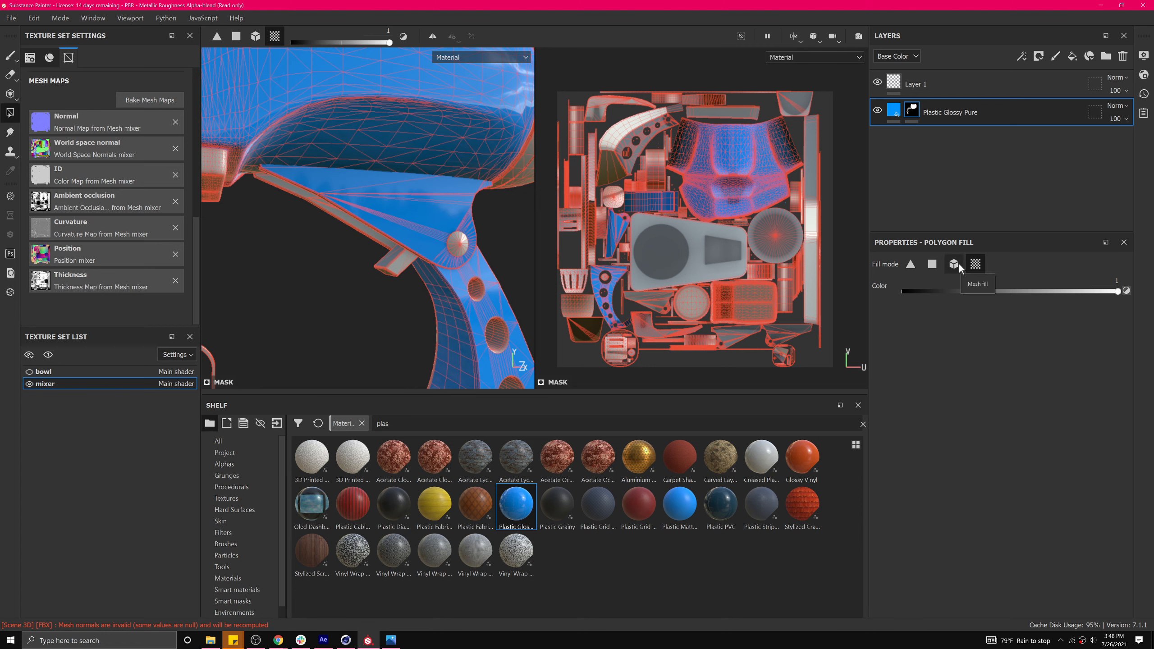
Fill the entire stand in the Plastic Glossy Pure mask using mesh fill mode.
click(957, 264)
alt+drag(483, 316, 522, 322)
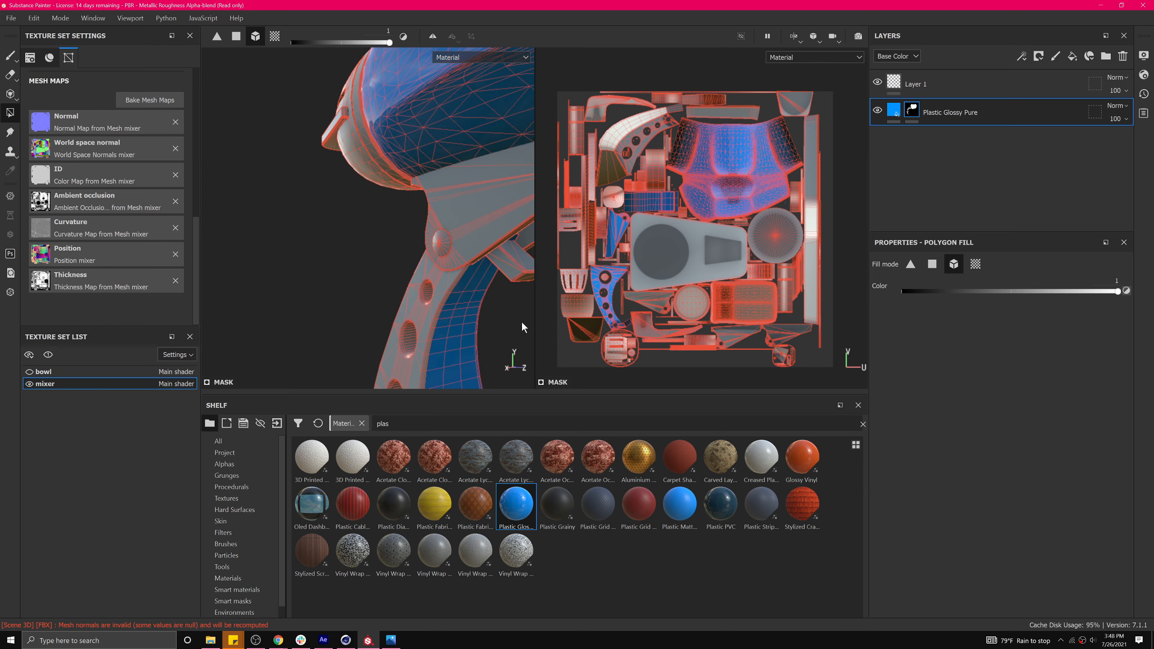
click(419, 319)
alt+drag(419, 319, 404, 290)
scroll(404, 291, down, 5)
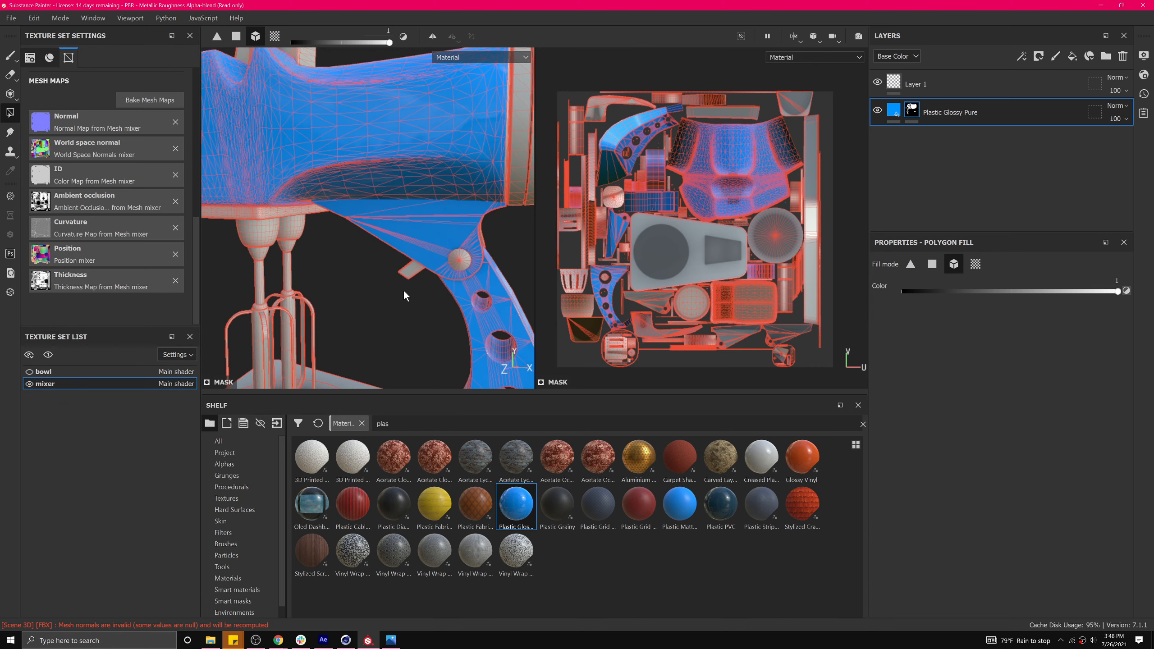
Add the mixer's base plate to the Plastic Glossy Pure mask with mesh fill.
alt+drag(413, 272, 467, 271)
mouse_move(467, 271)
alt+right_down()
mouse_move(471, 261)
mouse_move(463, 289)
alt+right_up()
alt+middle_drag(462, 288, 465, 223)
click(455, 324)
alt+drag(455, 325, 425, 267)
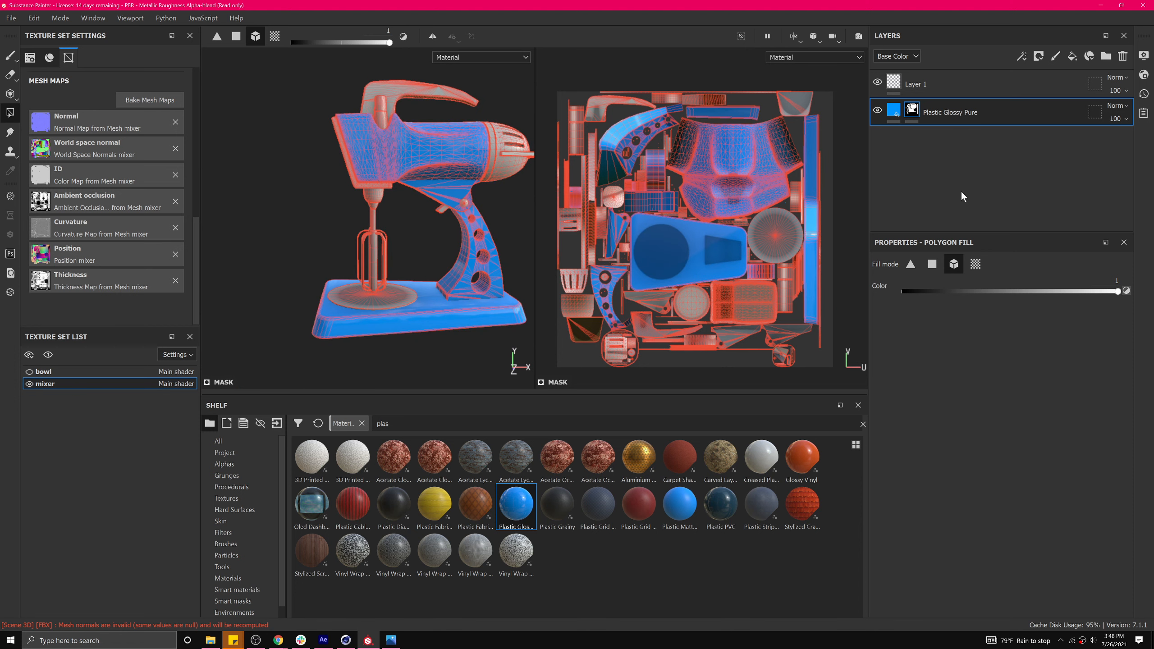
click(976, 264)
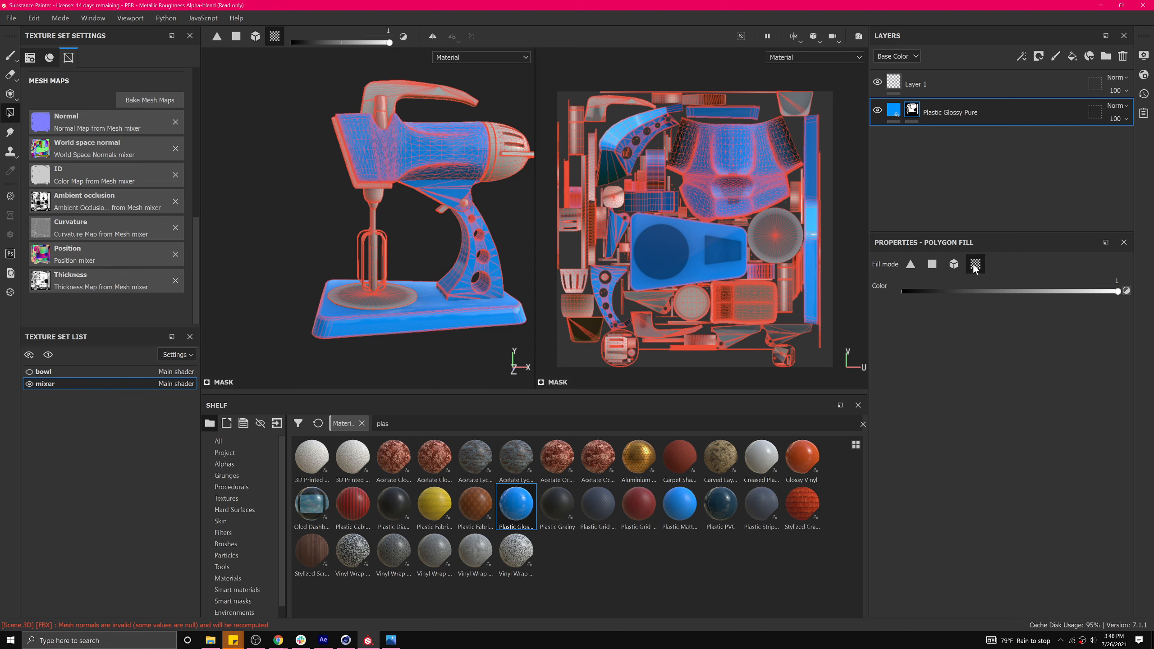
alt+drag(343, 119, 855, 271)
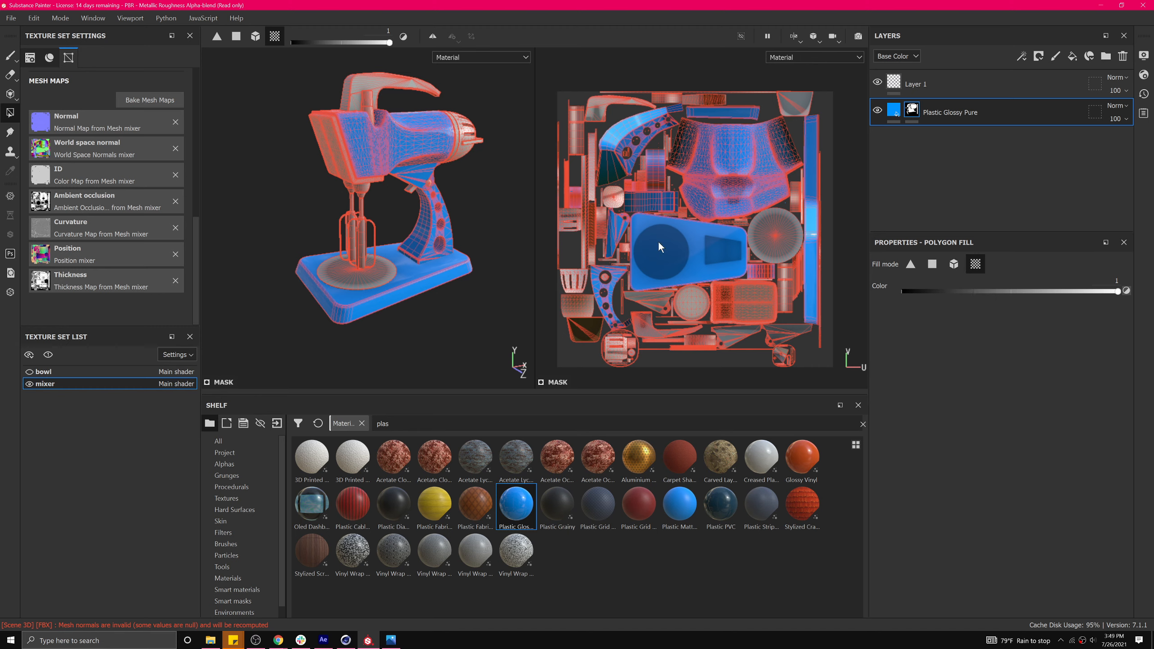
alt+drag(413, 188, 386, 161)
Filter the shelf materials by "metal" and add Platinum Pure as a fill layer directly above Plastic Glossy Pure.
double_click(383, 423)
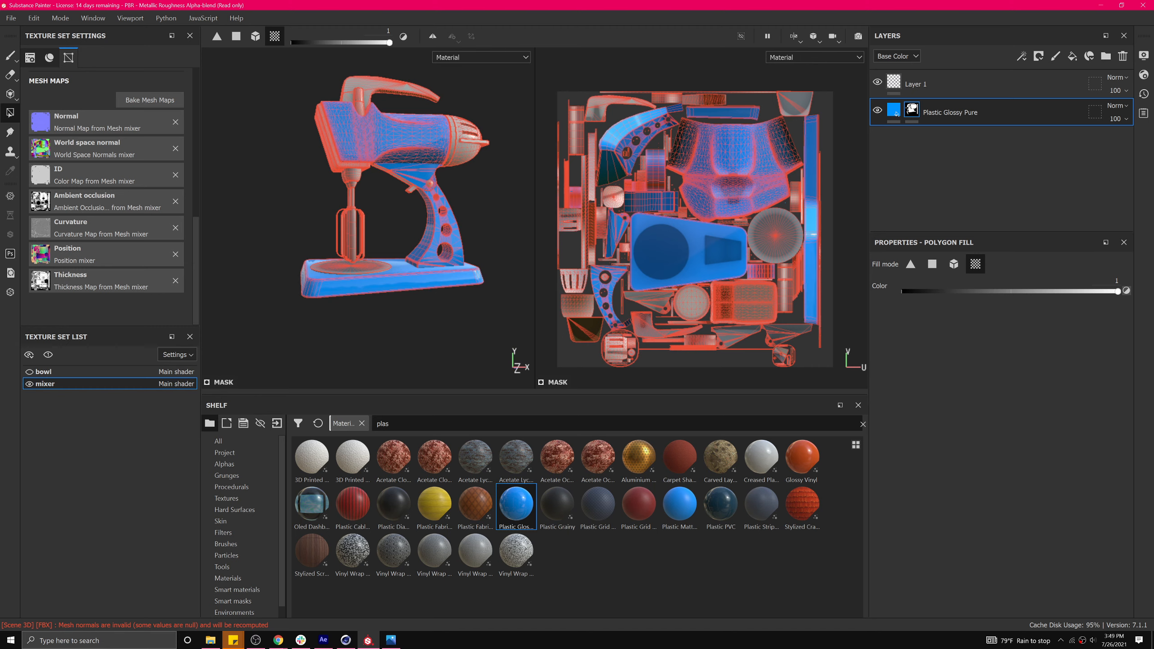
text(metal)
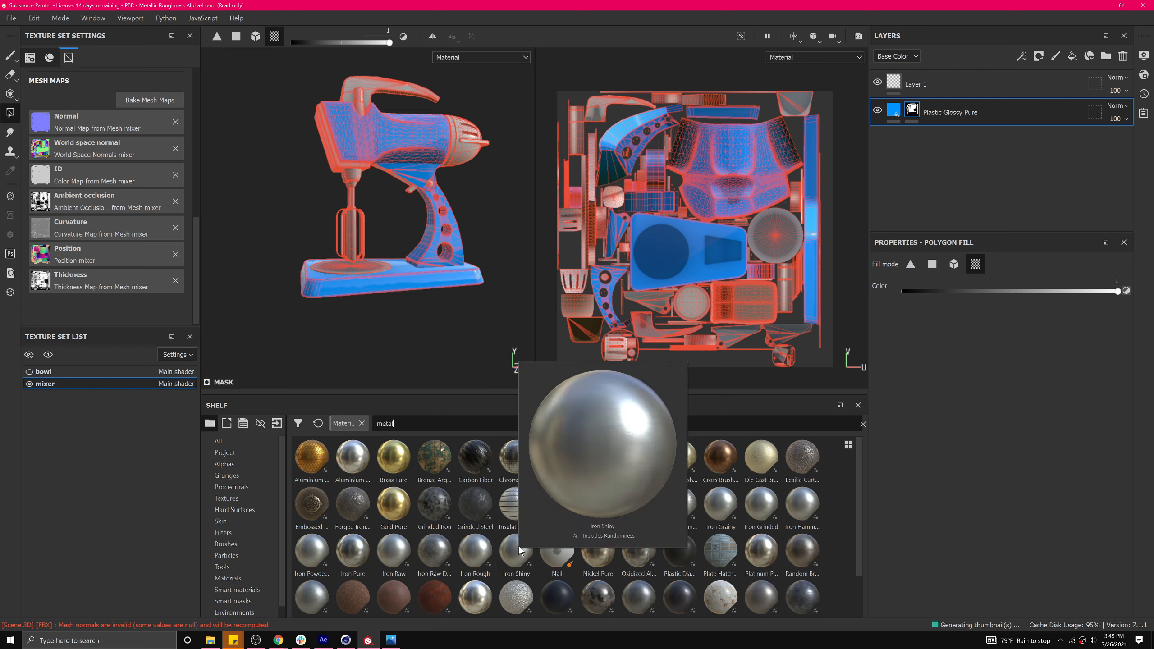
mouse_move(517, 554)
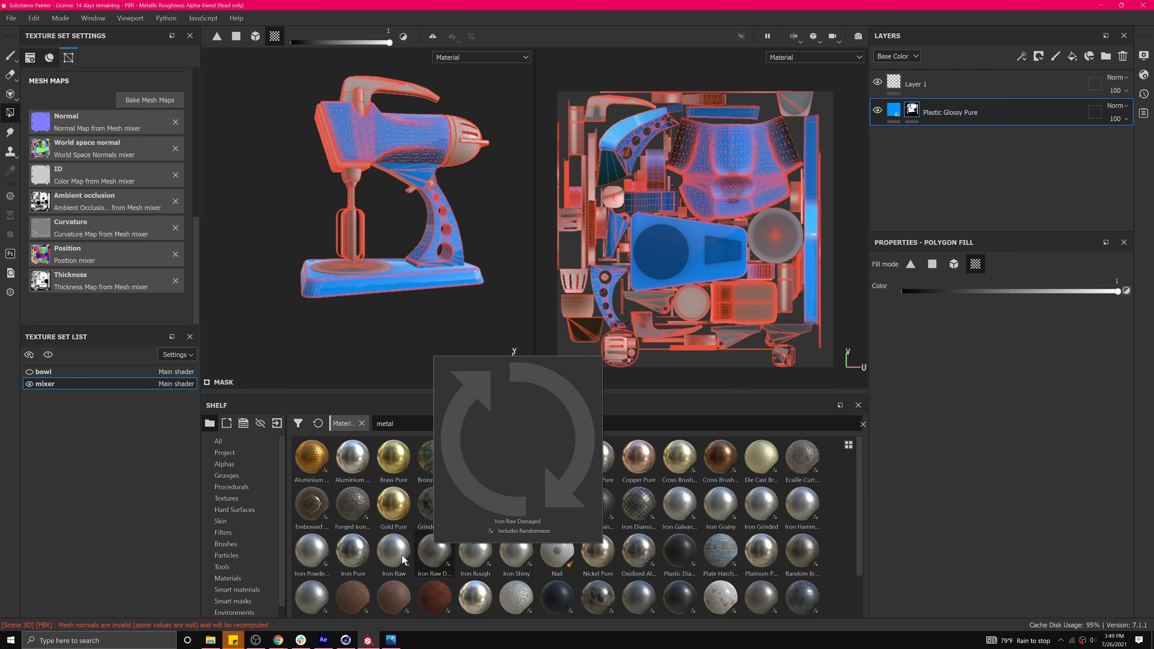
mouse_move(402, 560)
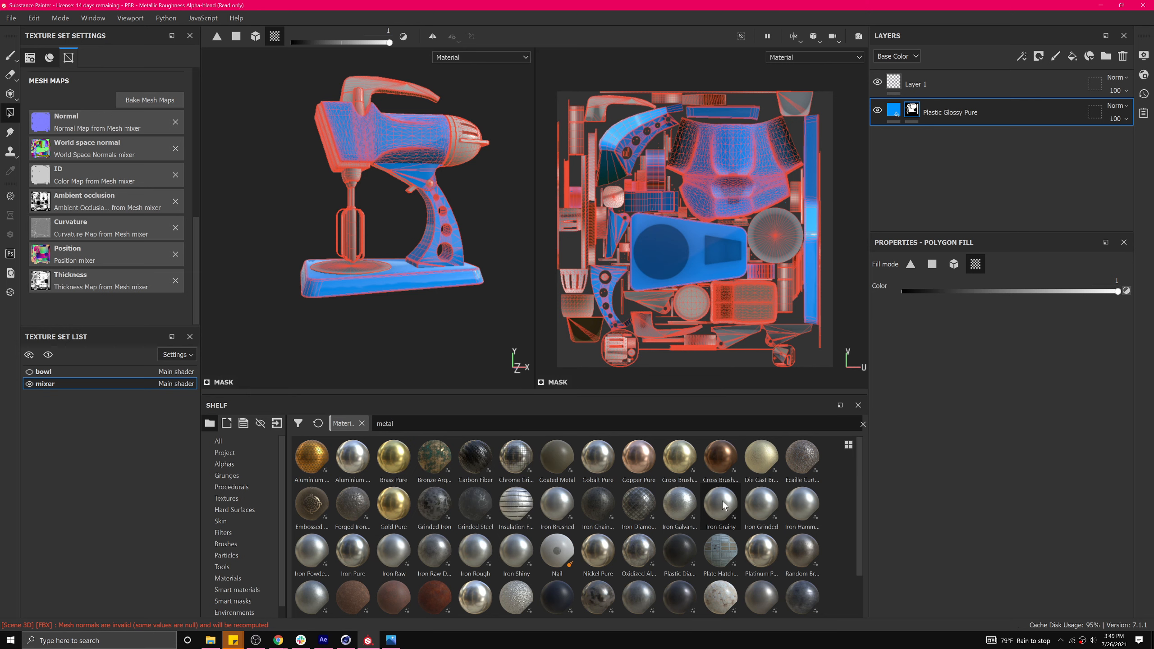
mouse_move(719, 502)
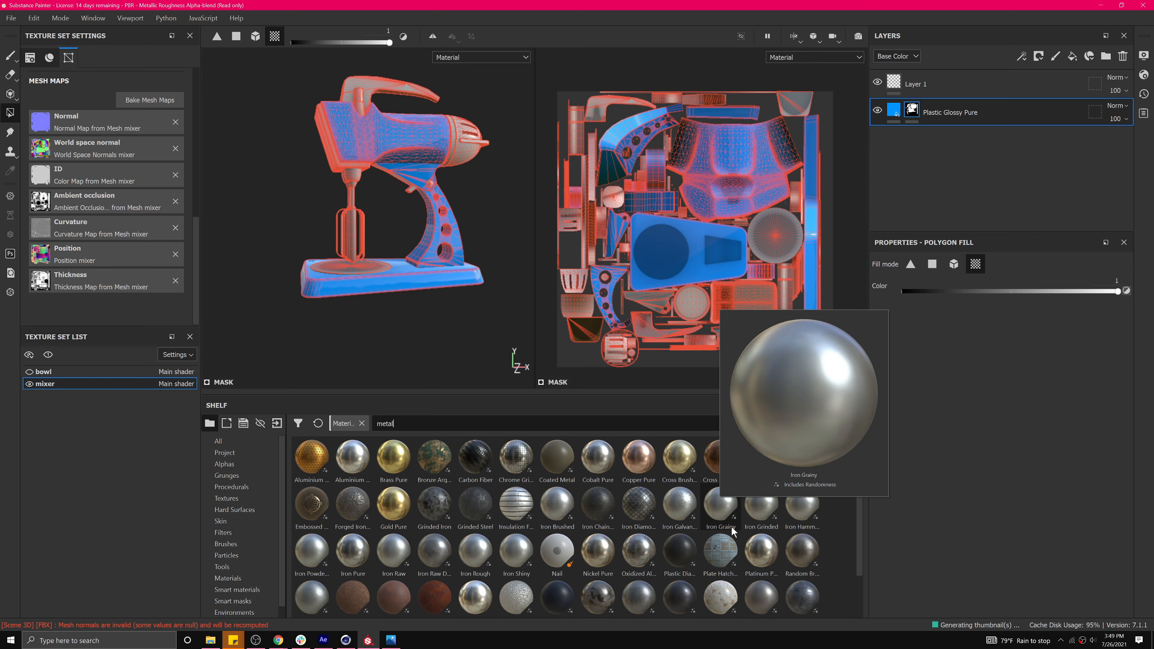
mouse_move(760, 549)
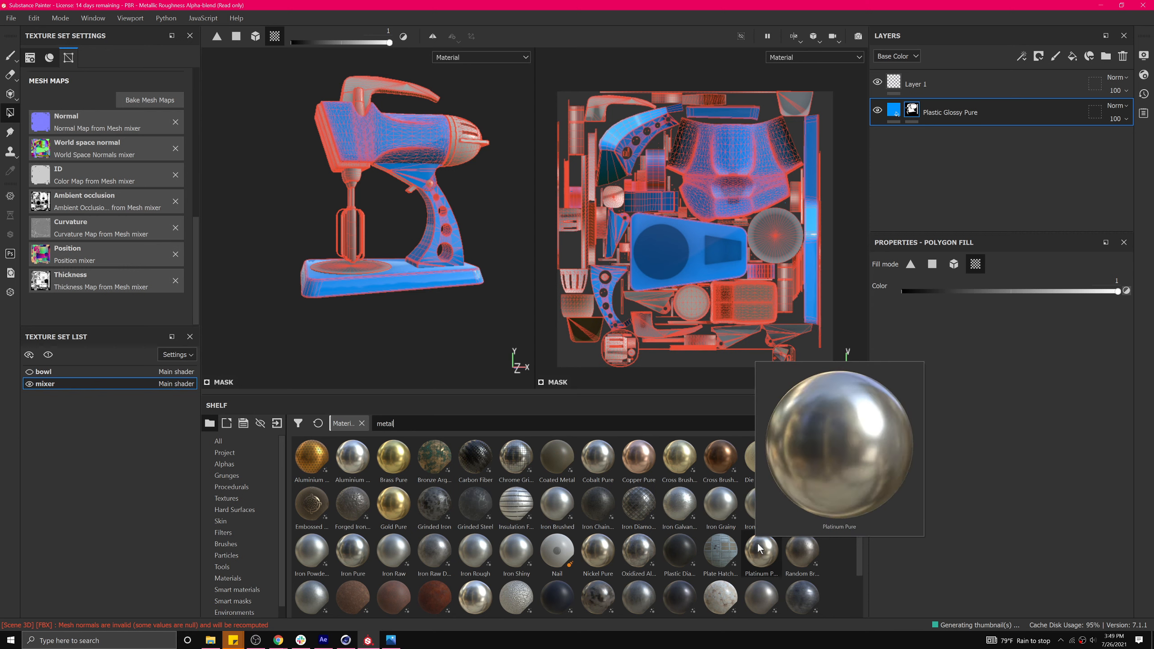
mouse_move(790, 561)
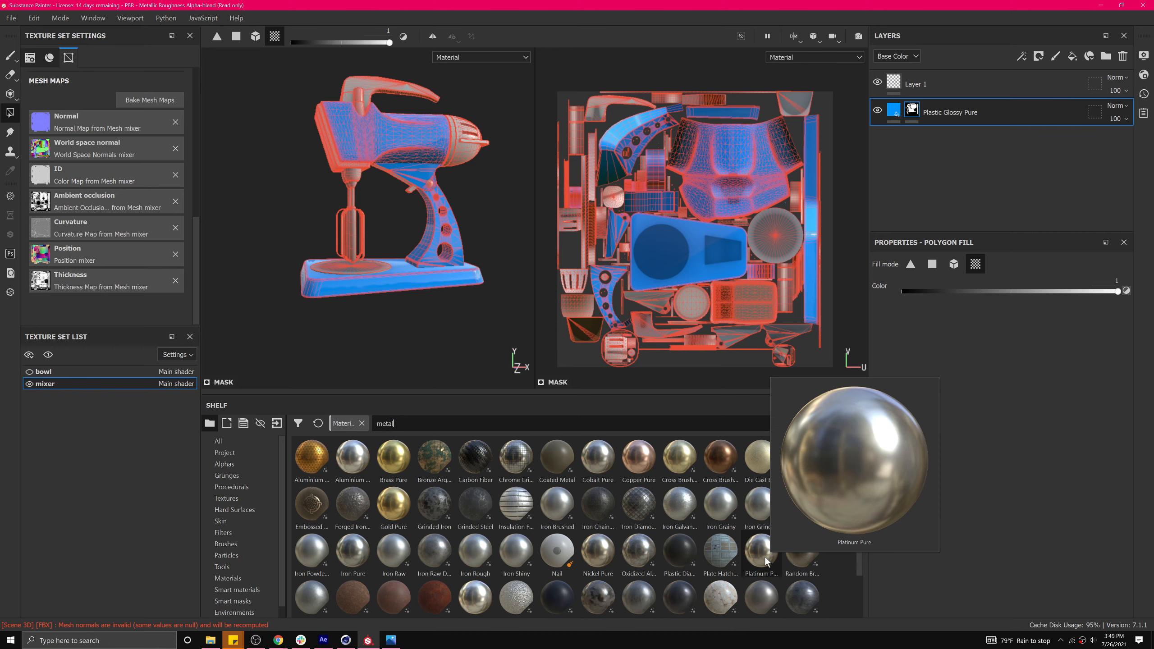
drag(765, 557, 963, 90)
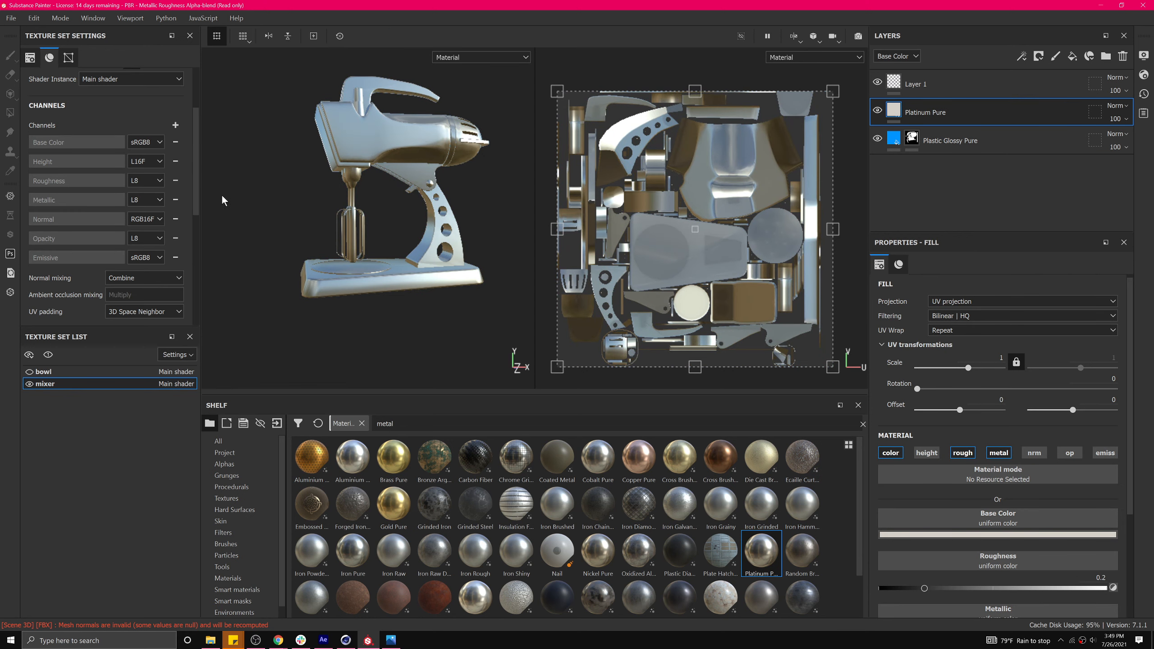
mouse_move(343, 186)
alt+mouse_down()
mouse_move(362, 207)
mouse_move(353, 204)
alt+mouse_up()
scroll(358, 155, up, 1)
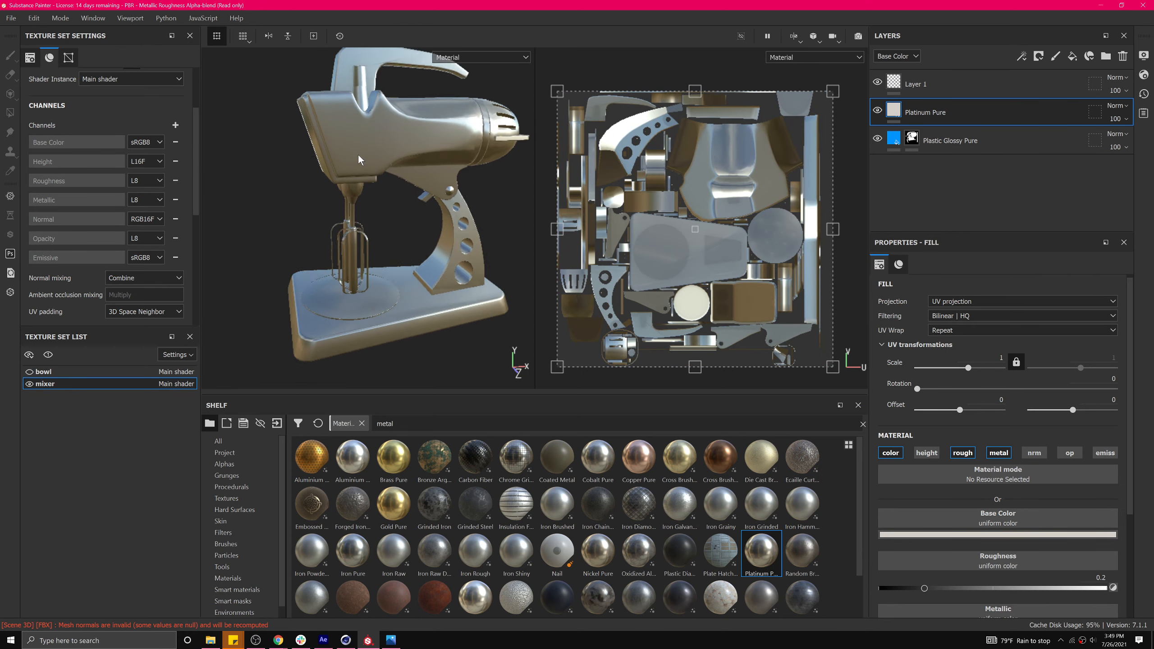
Add a black mask to the Platinum Pure layer.
right_click(893, 113)
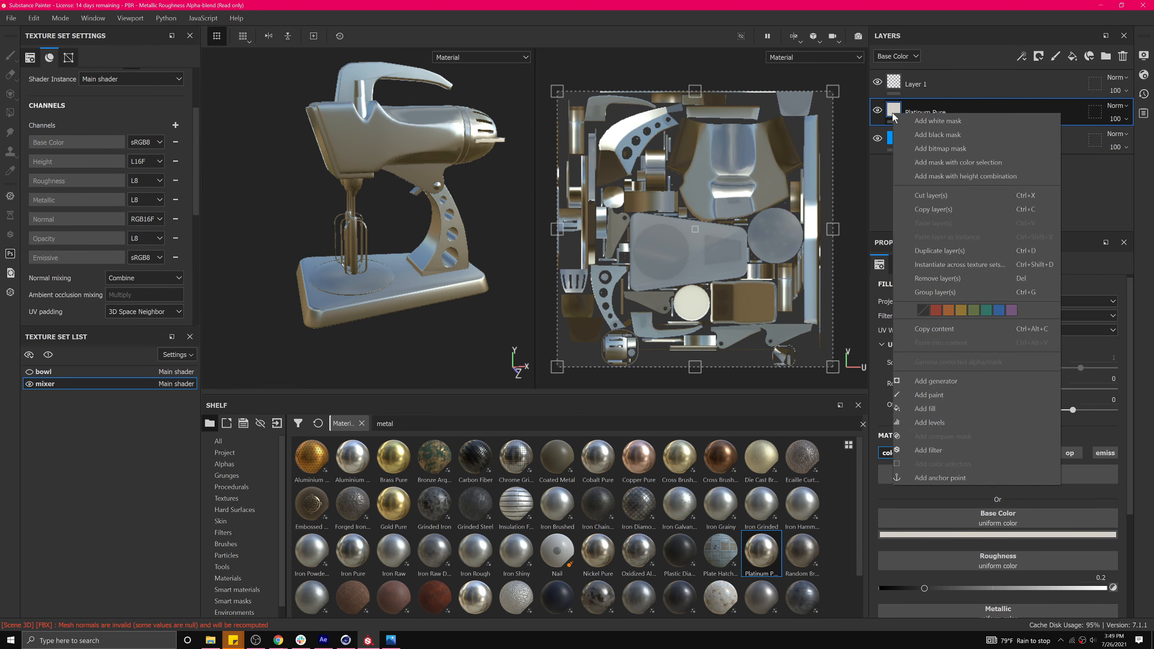
click(920, 134)
alt+middle_drag(391, 155, 414, 218)
alt+drag(290, 238, 348, 219)
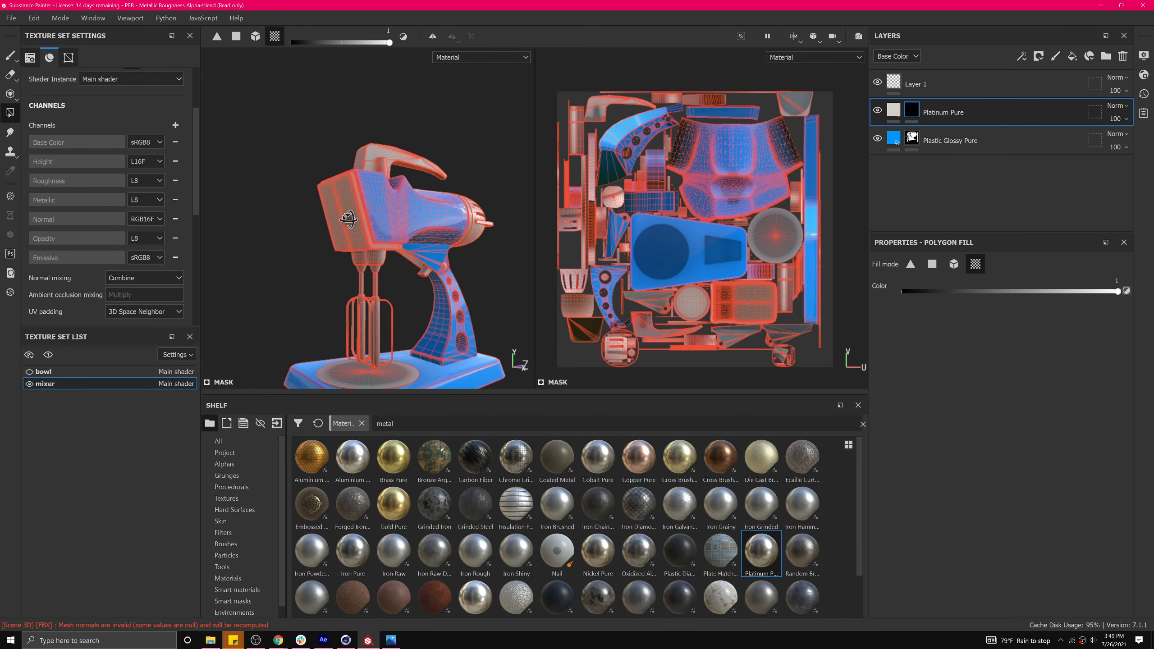
Fill both beater shafts under the mixer head in the Platinum Pure mask using mesh fill mode.
click(950, 264)
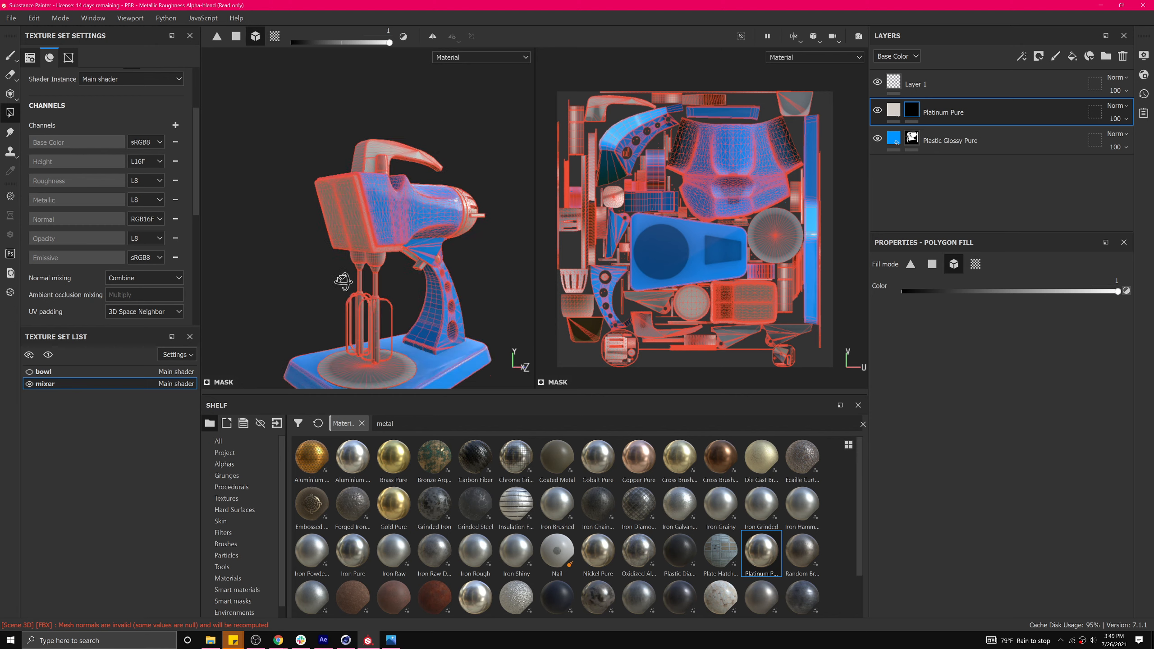
scroll(379, 272, down, 3)
scroll(374, 265, up, 6)
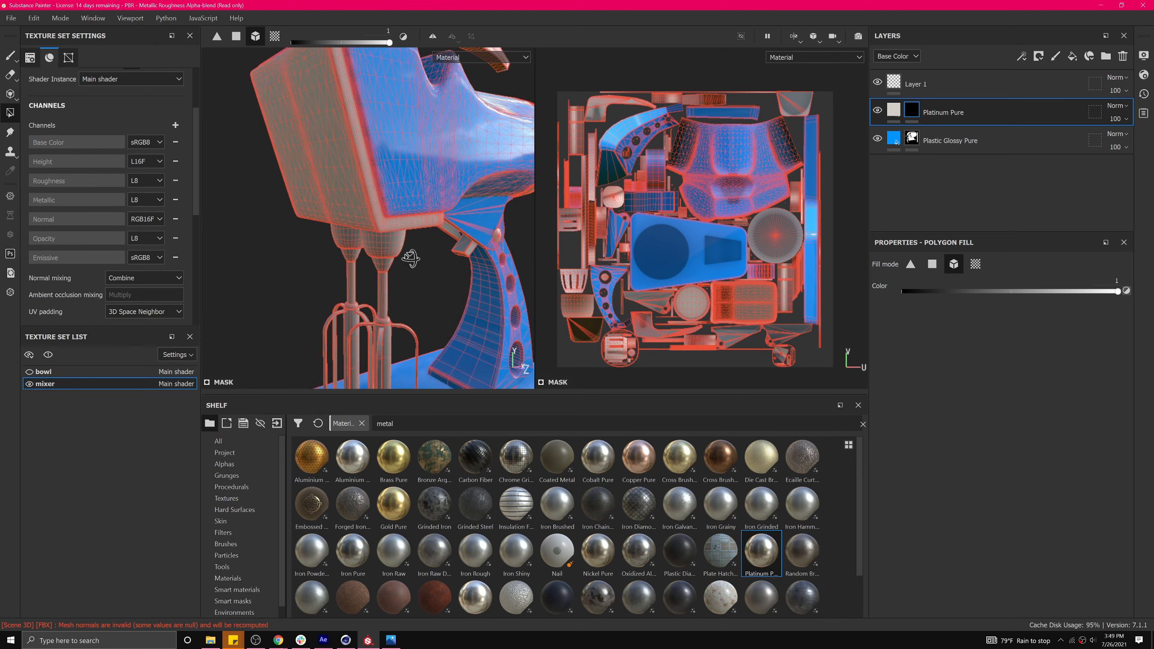
alt+drag(410, 259, 396, 259)
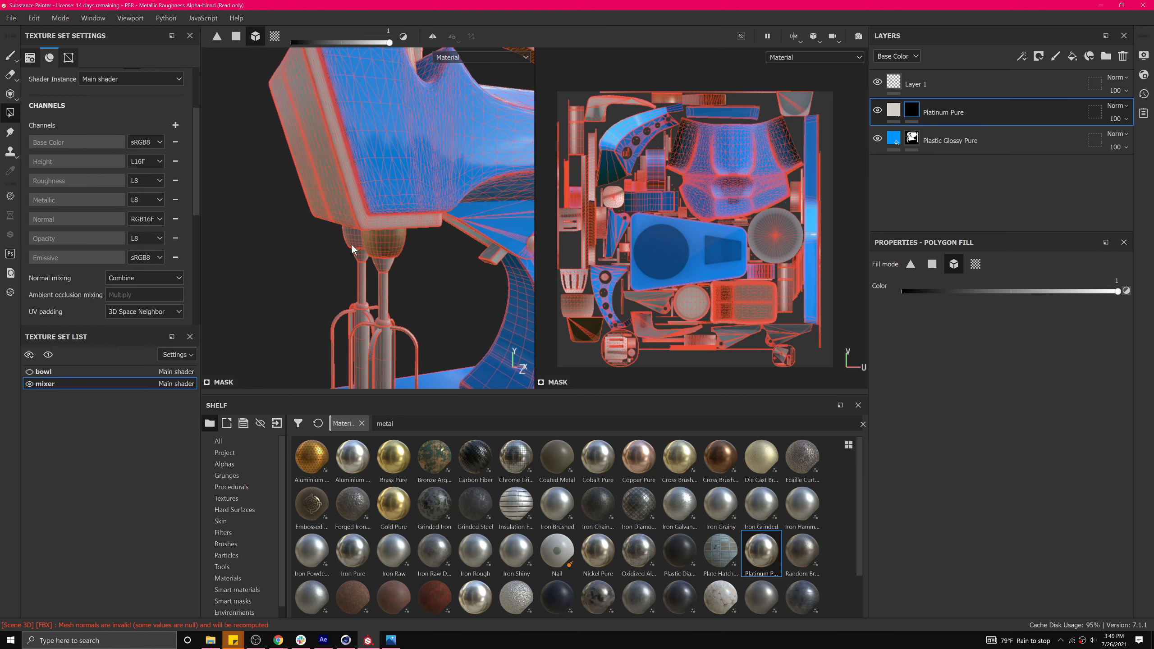
click(363, 257)
click(386, 264)
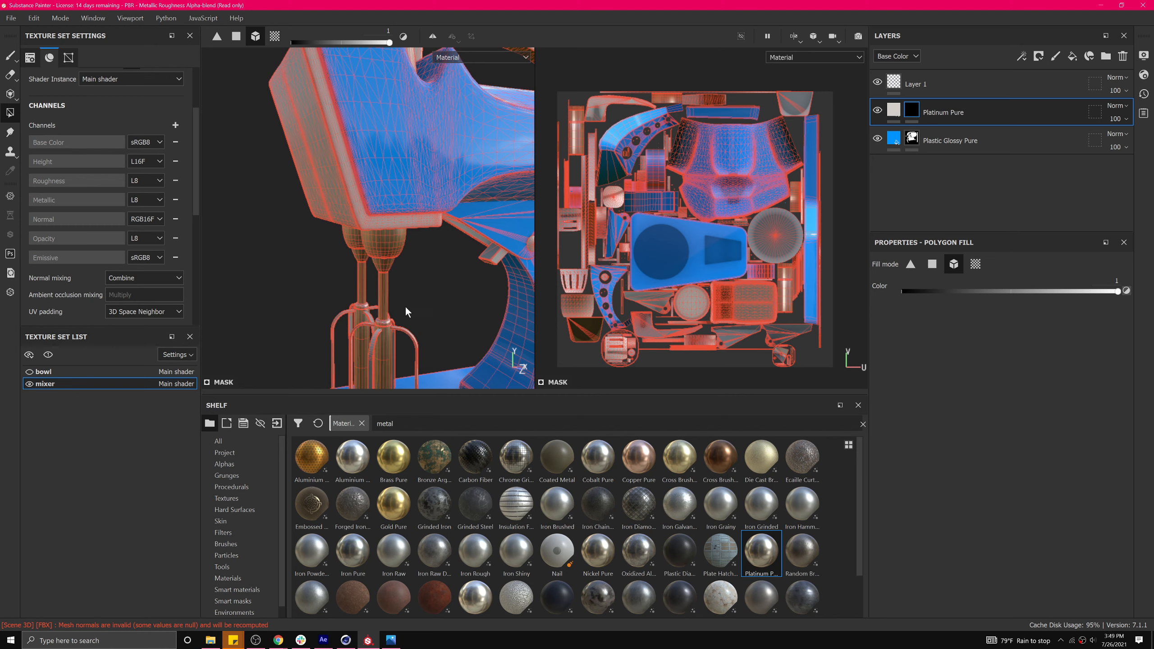
Add the whisk loops at the lower end of the beaters to the Platinum Pure mask with mesh fill.
alt+drag(406, 307, 415, 312)
scroll(397, 325, down, 3)
scroll(395, 327, up, 5)
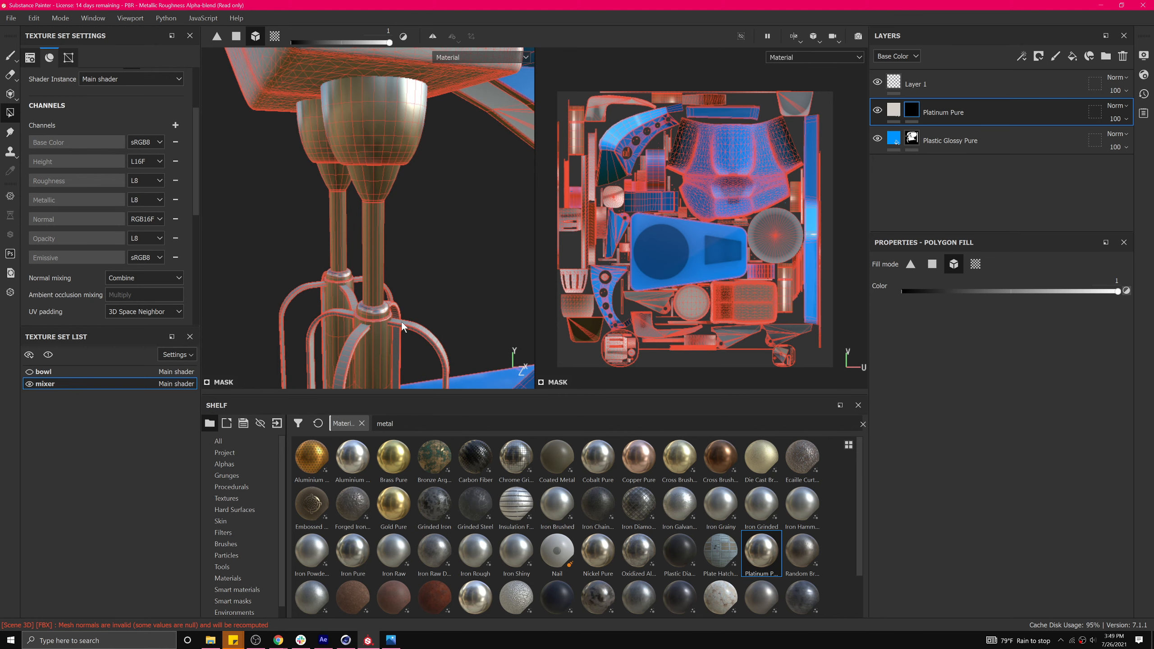
click(355, 336)
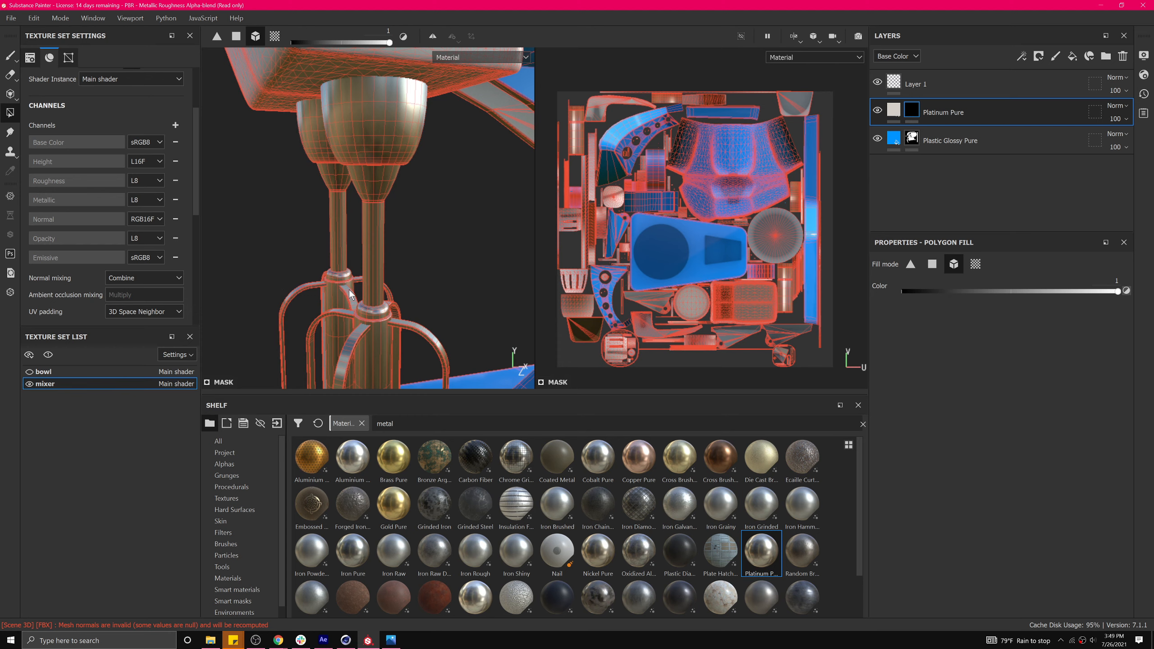
alt+drag(346, 290, 330, 274)
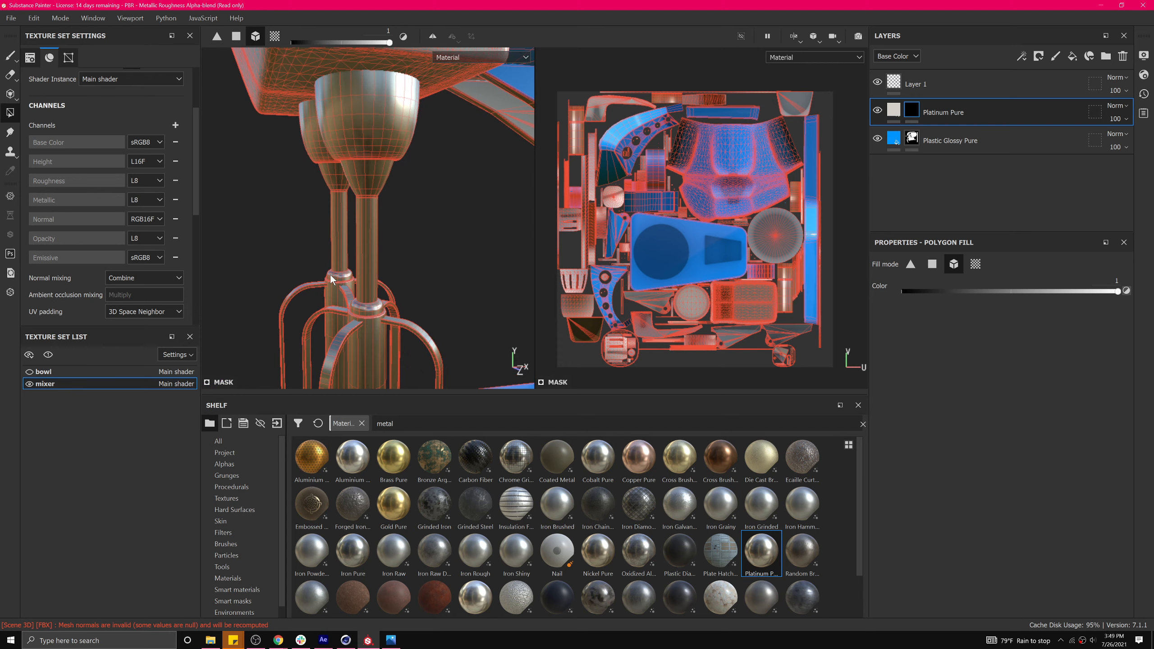
scroll(331, 274, down, 10)
alt+drag(330, 275, 344, 279)
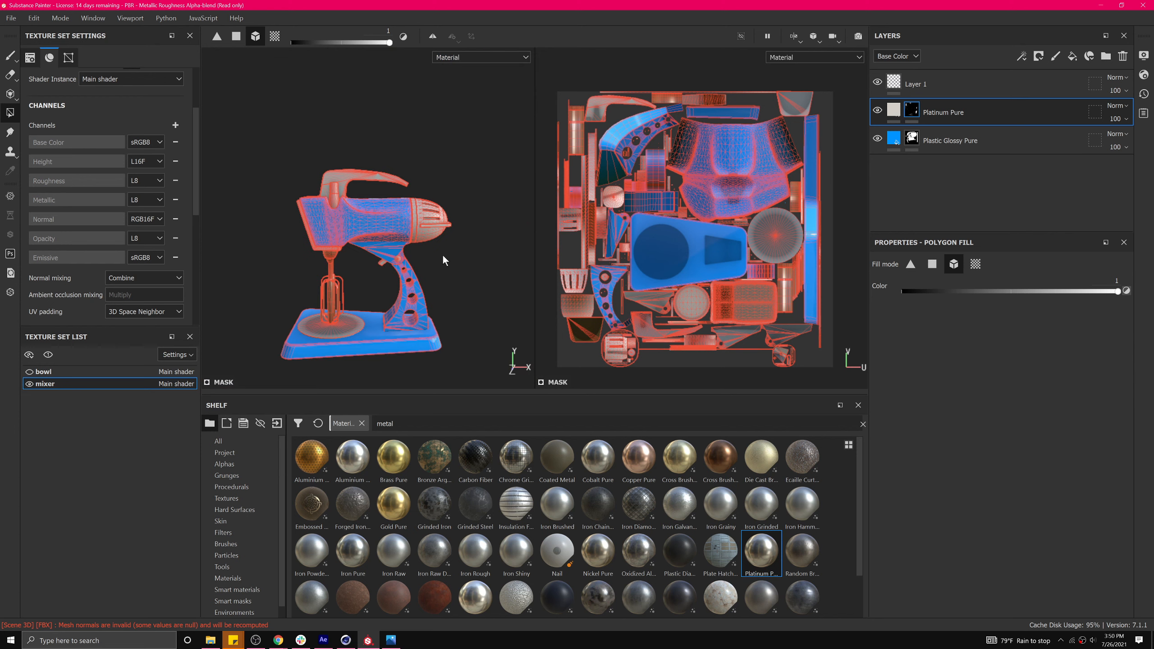
Try to fill the mixer's slotted rear cap in the Platinum Pure mask with mesh fill, and undo the fill.
scroll(411, 211, up, 8)
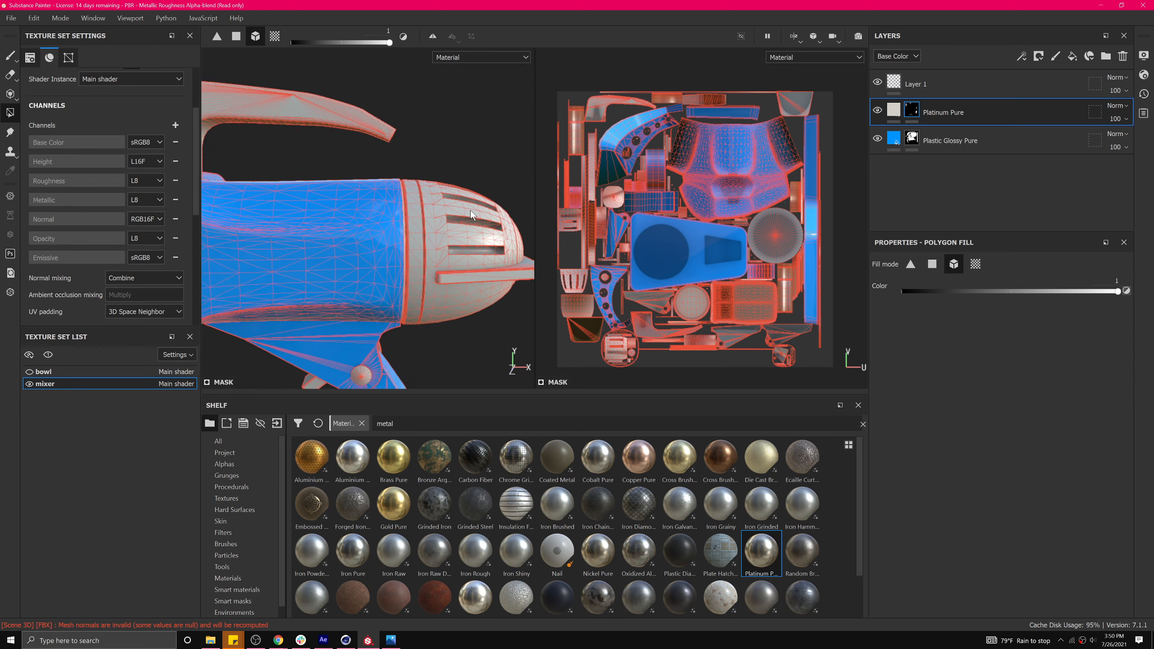
scroll(422, 213, down, 3)
scroll(409, 213, up, 8)
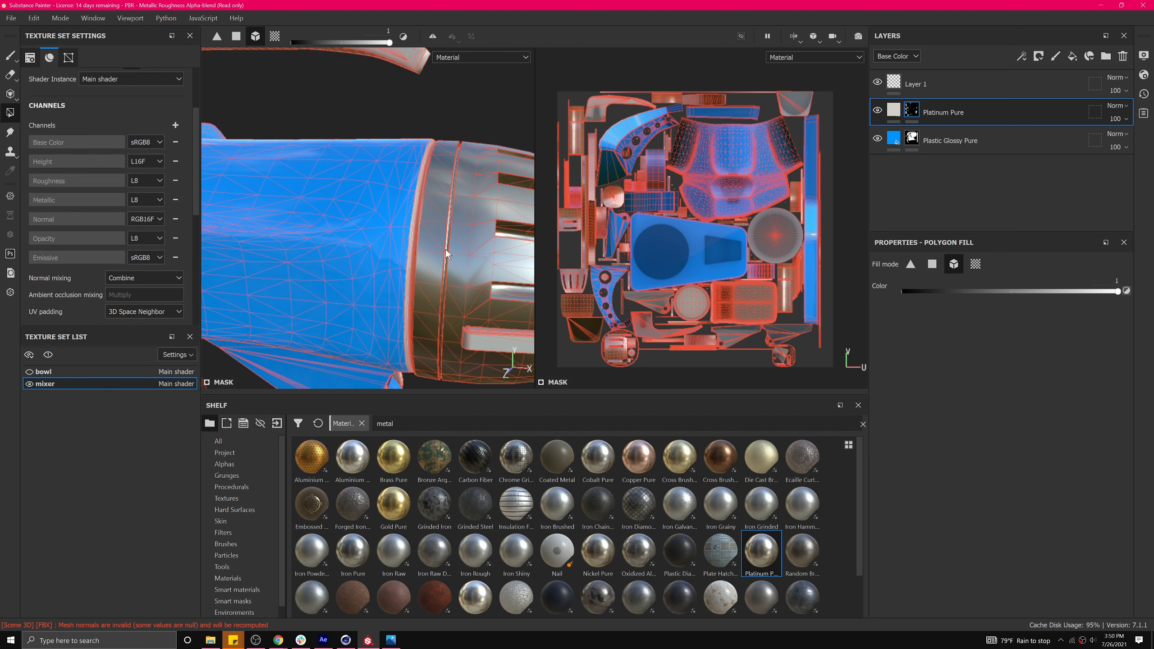
key(ctrl+z)
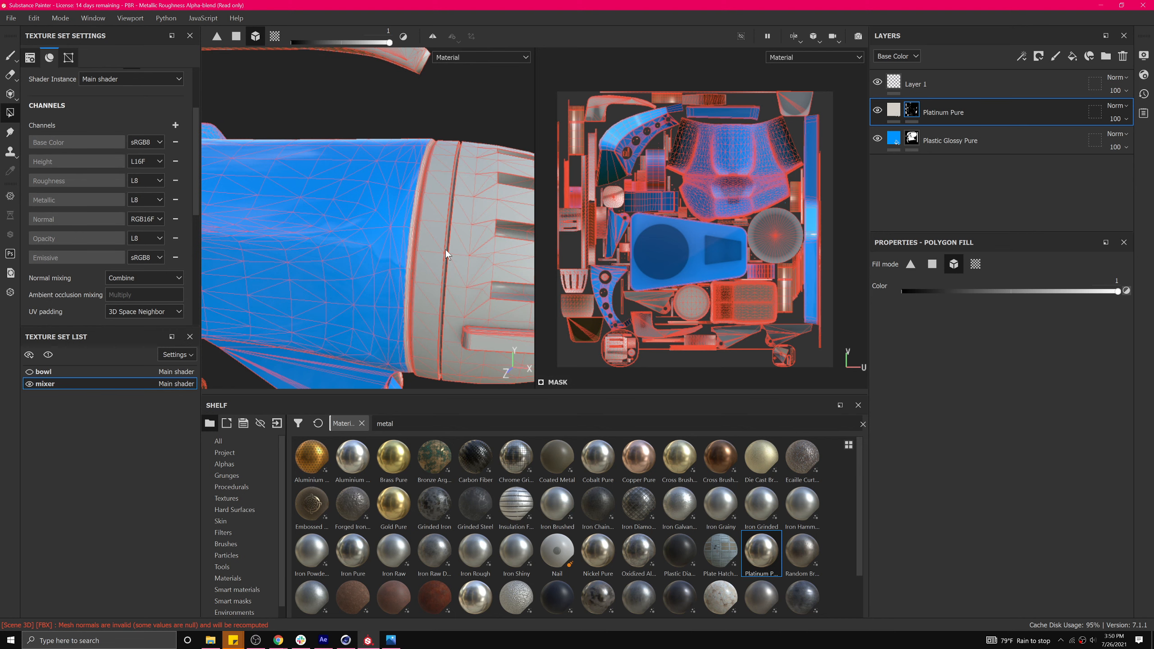
Fill only the ring between the blue body and the slotted rear cap in the Platinum Pure mask, using UV chunk mode.
click(975, 266)
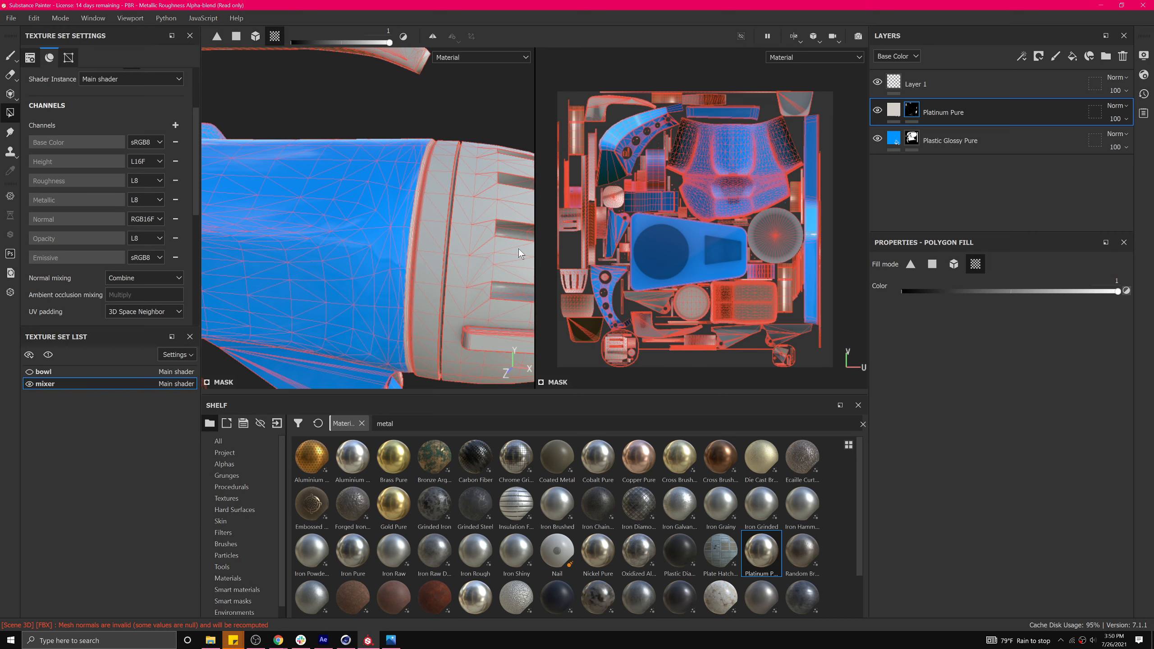
click(427, 257)
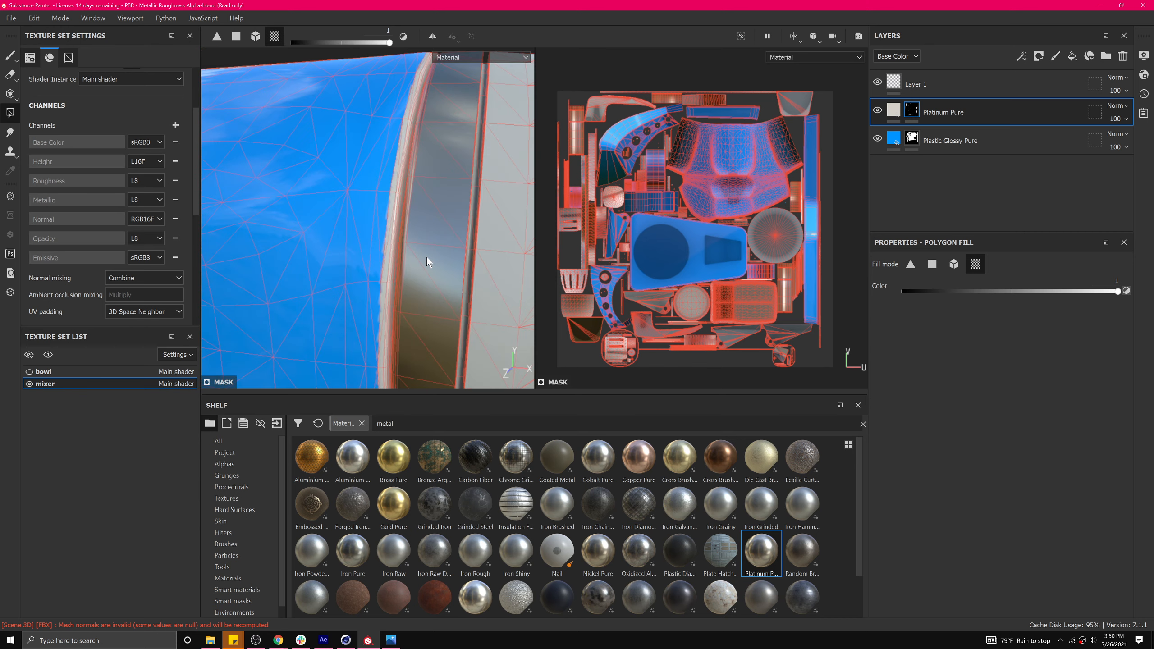
scroll(427, 257, down, 3)
alt+drag(427, 258, 447, 224)
scroll(445, 225, up, 4)
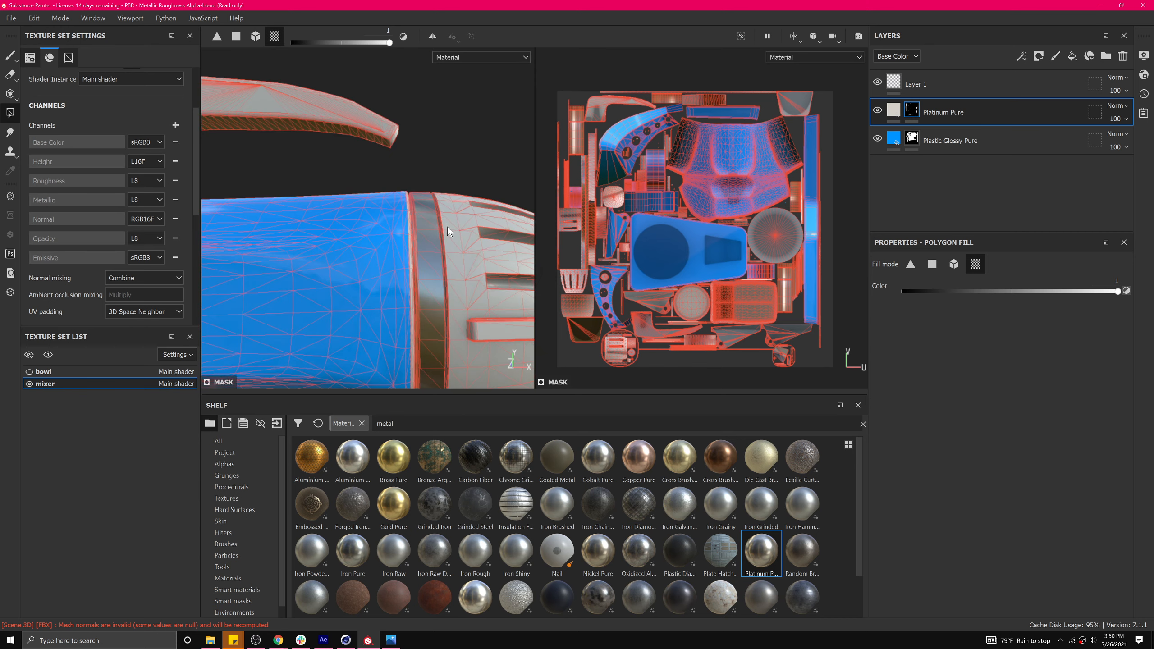
Fill the thin rim between the blue body and the metal ring in the Plastic Glossy Pure mask, using UV chunk mode.
scroll(444, 228, down, 6)
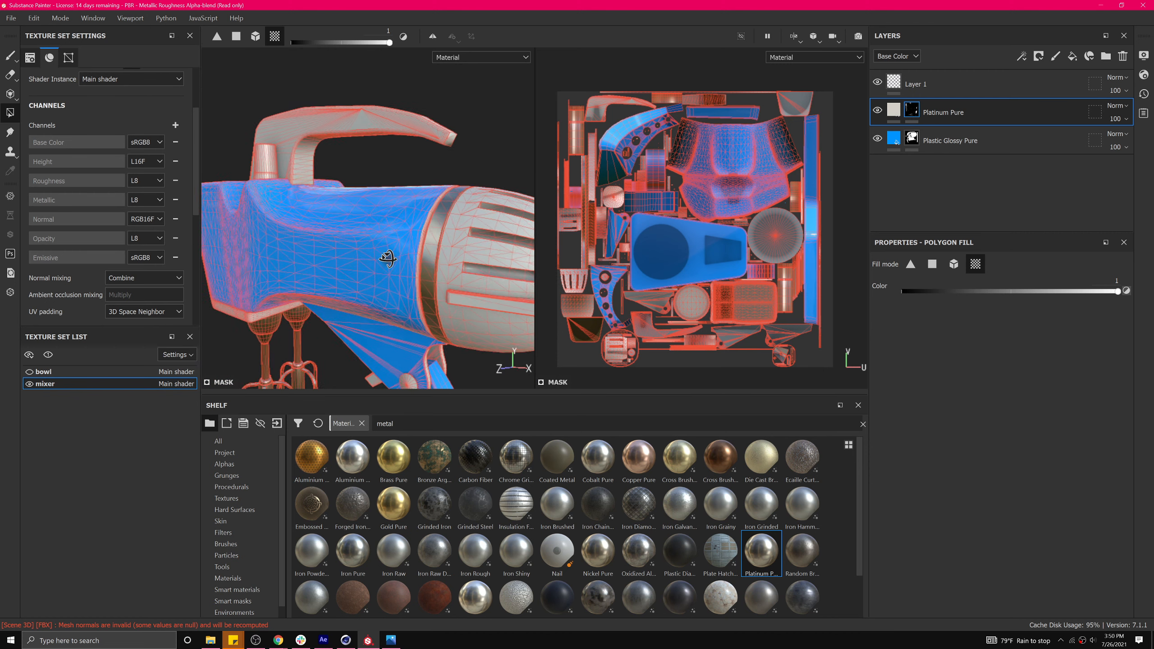
scroll(436, 243, up, 8)
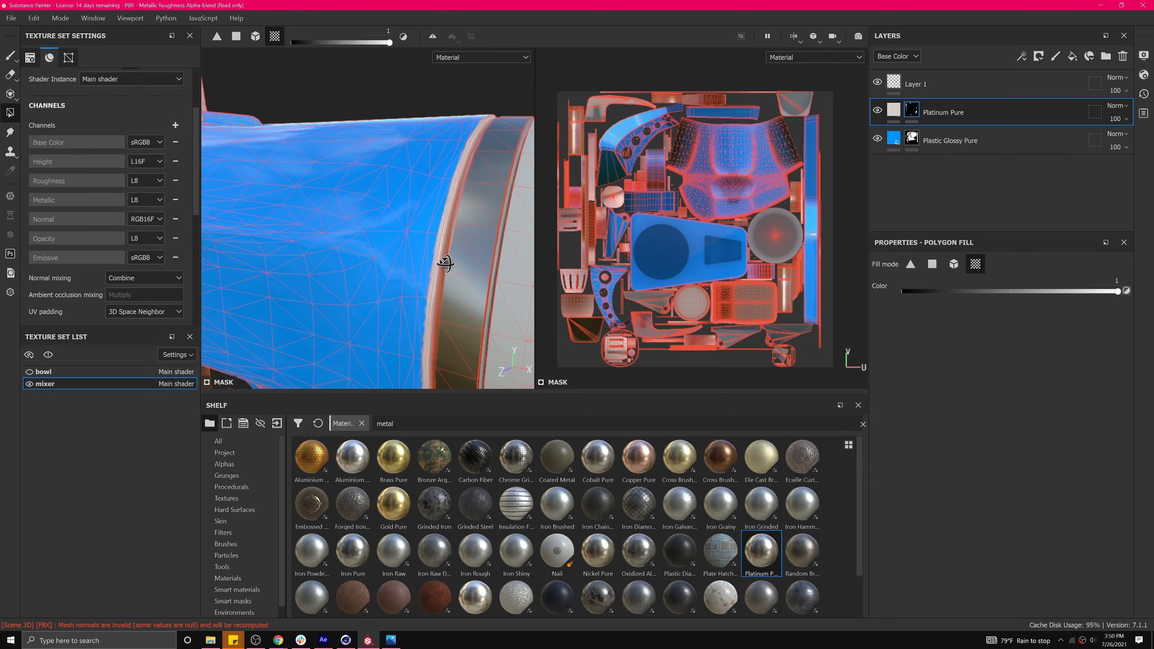
click(914, 140)
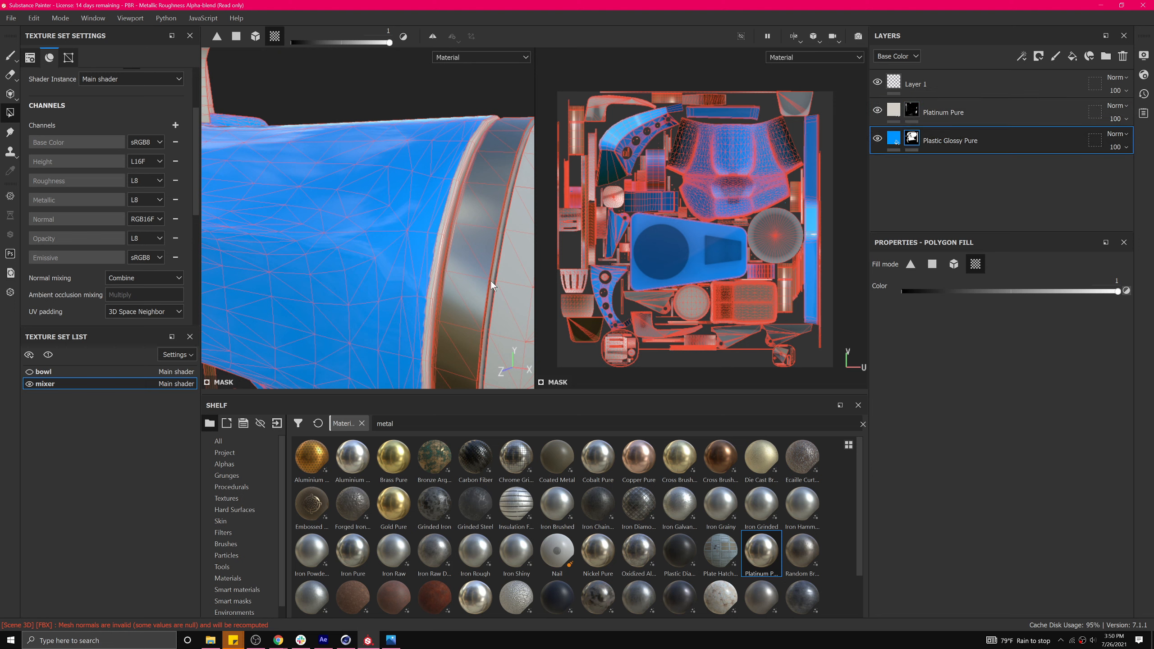
click(432, 288)
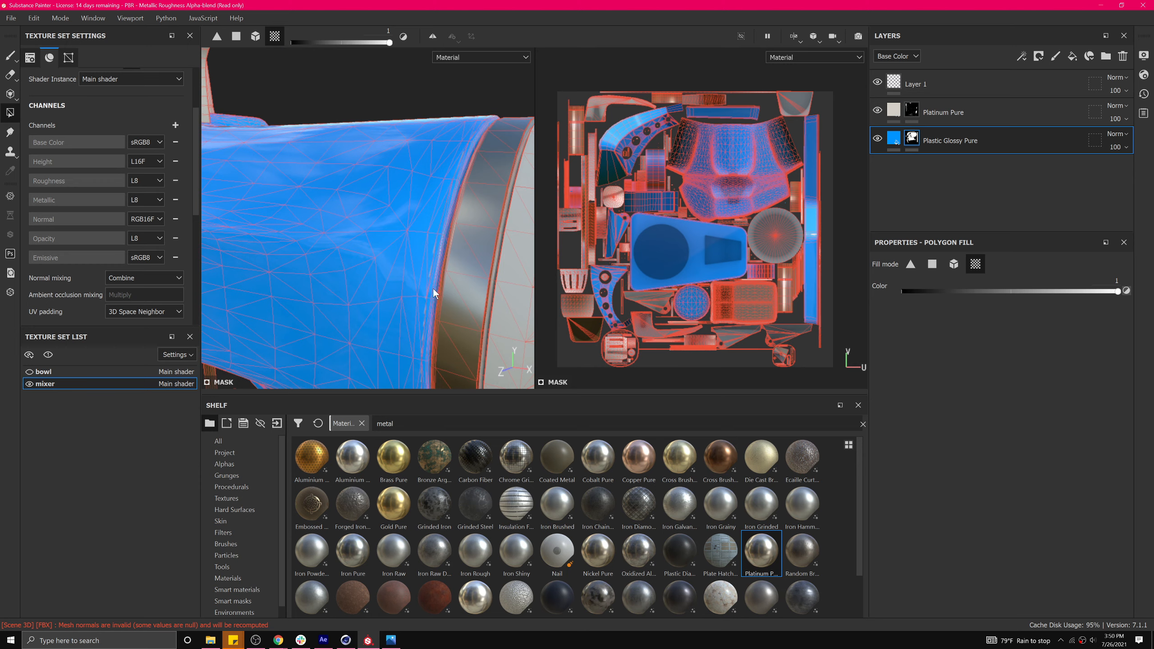
scroll(407, 235, up, 5)
scroll(407, 236, down, 5)
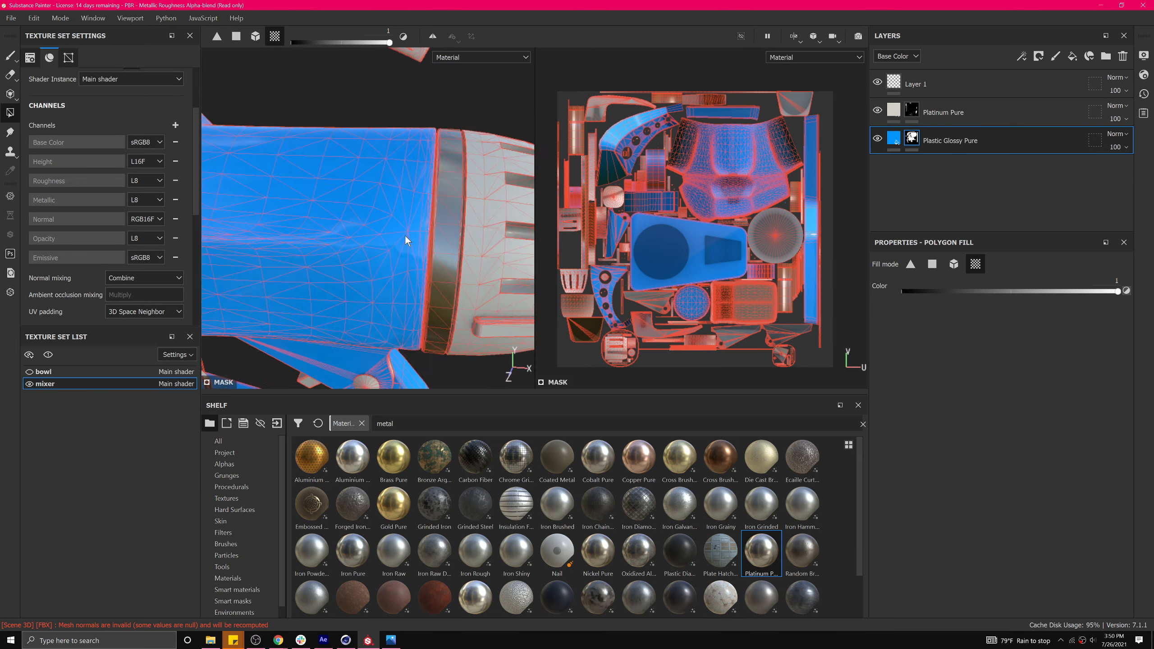
Search the shelf materials for "plas" and add Plastic Grainy as a new layer above Platinum Pure.
alt+drag(353, 216, 417, 236)
alt+middle_drag(436, 238, 405, 235)
alt+drag(373, 252, 380, 276)
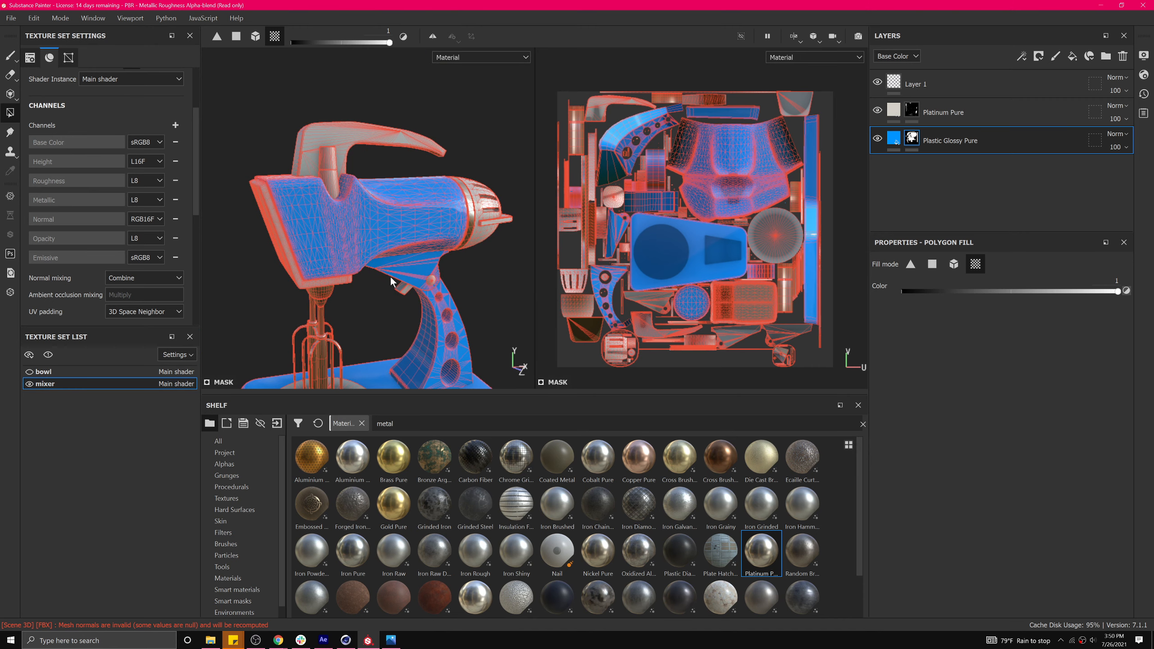
double_click(409, 424)
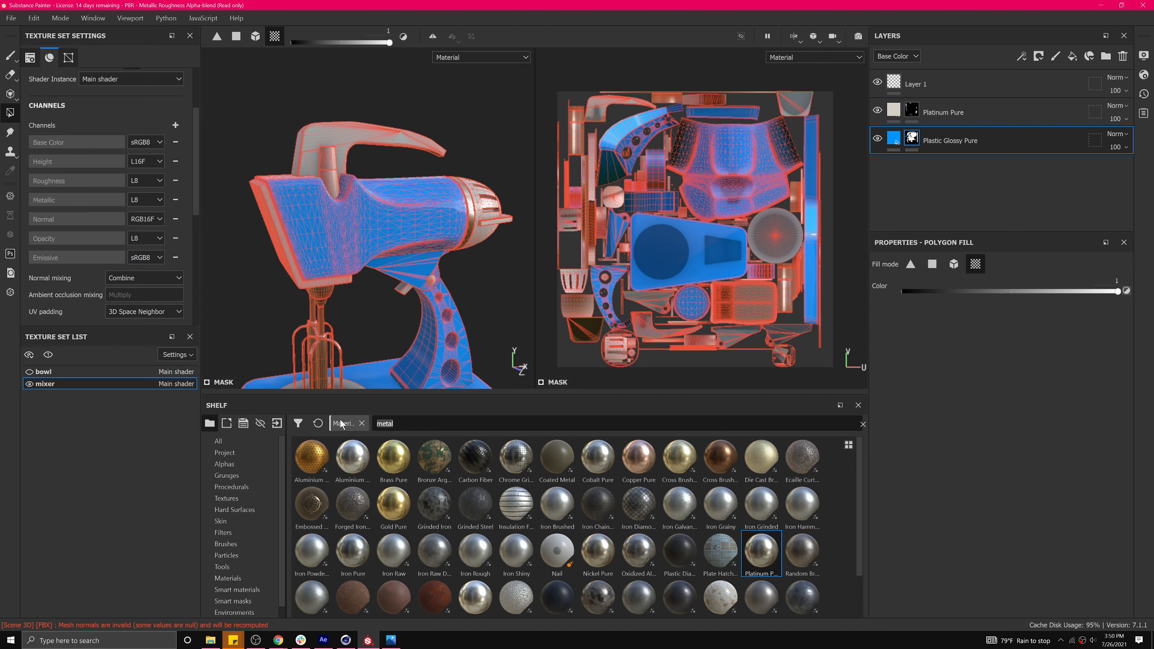
text(plasit)
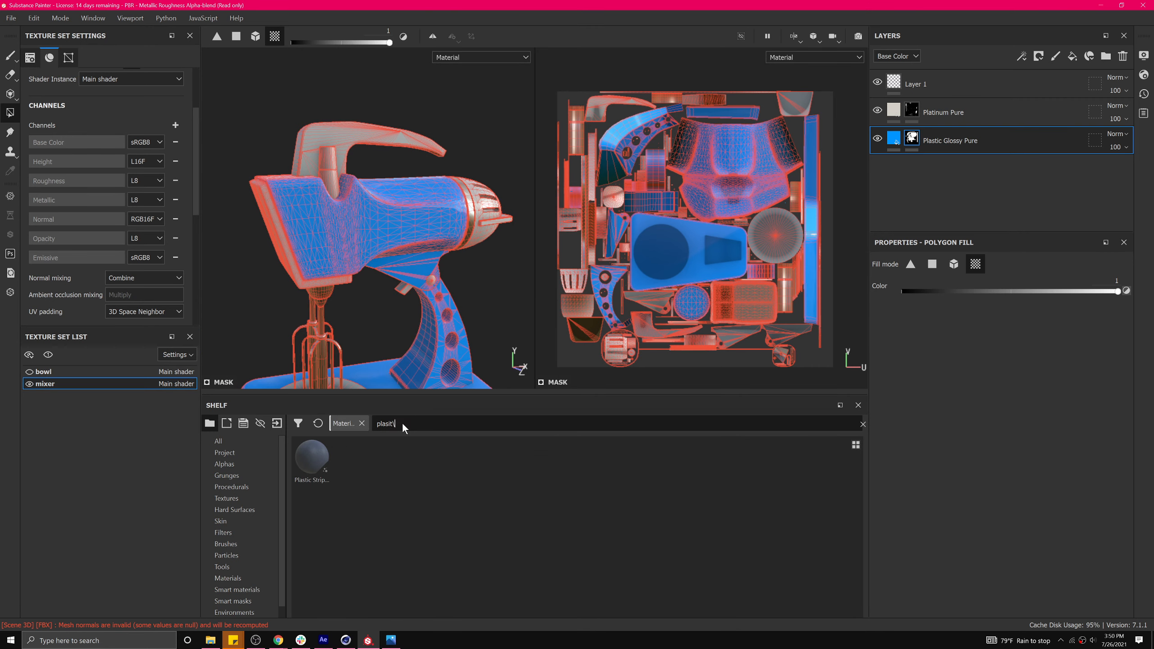
key(BackSpace)
key(BackSpace)
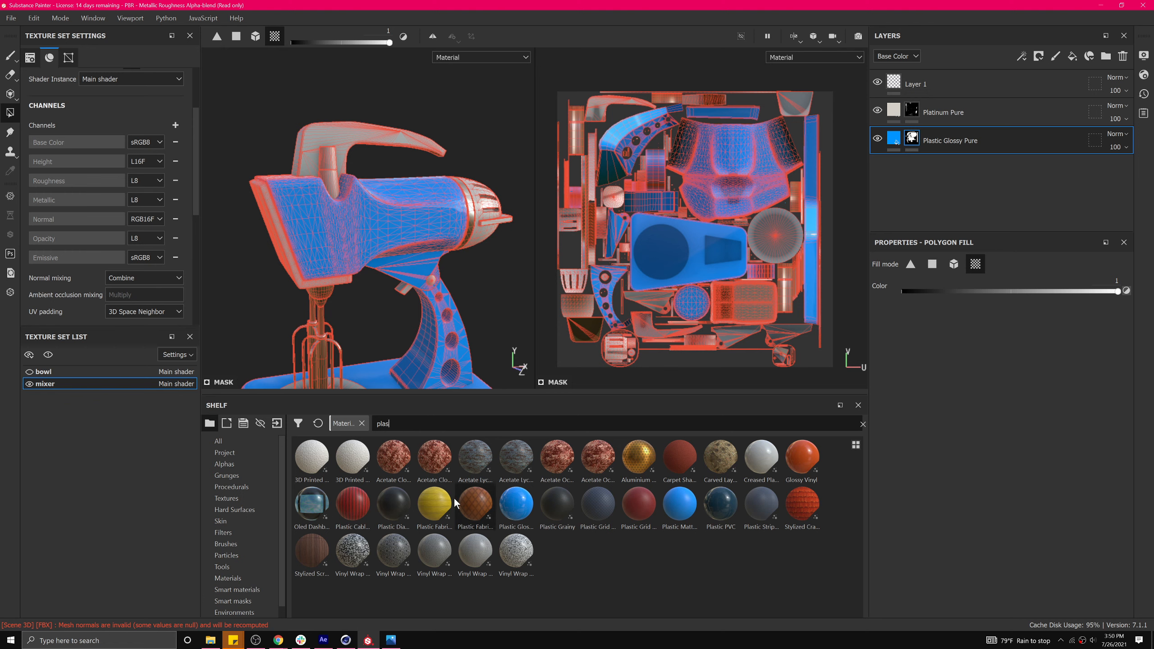
mouse_move(400, 498)
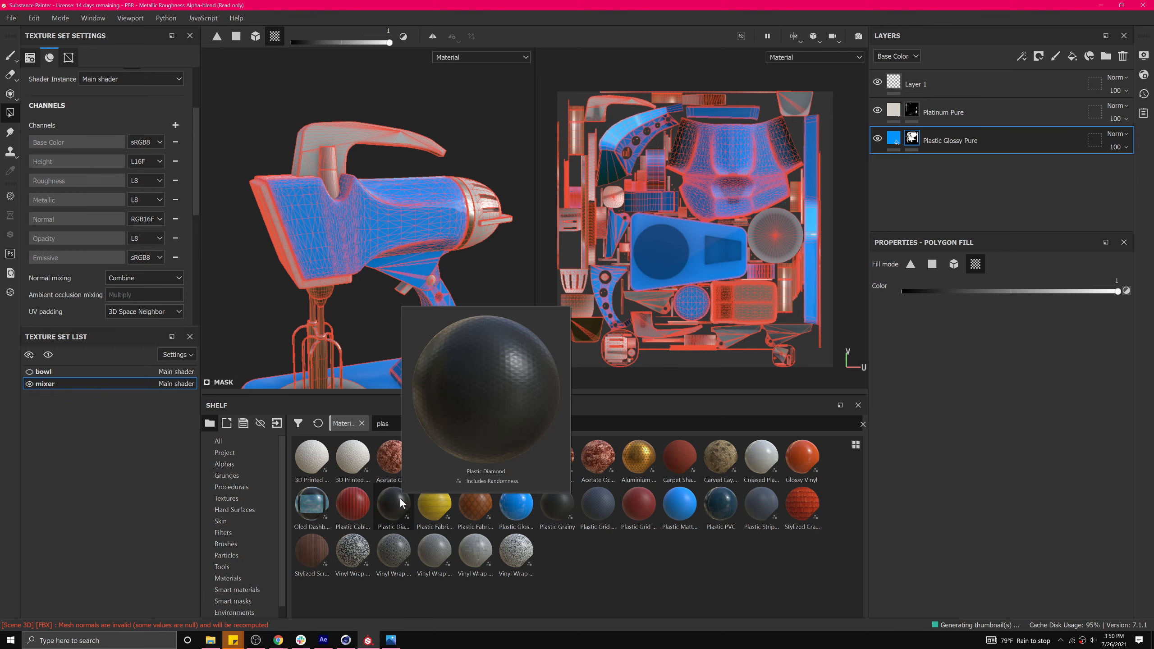
mouse_move(561, 507)
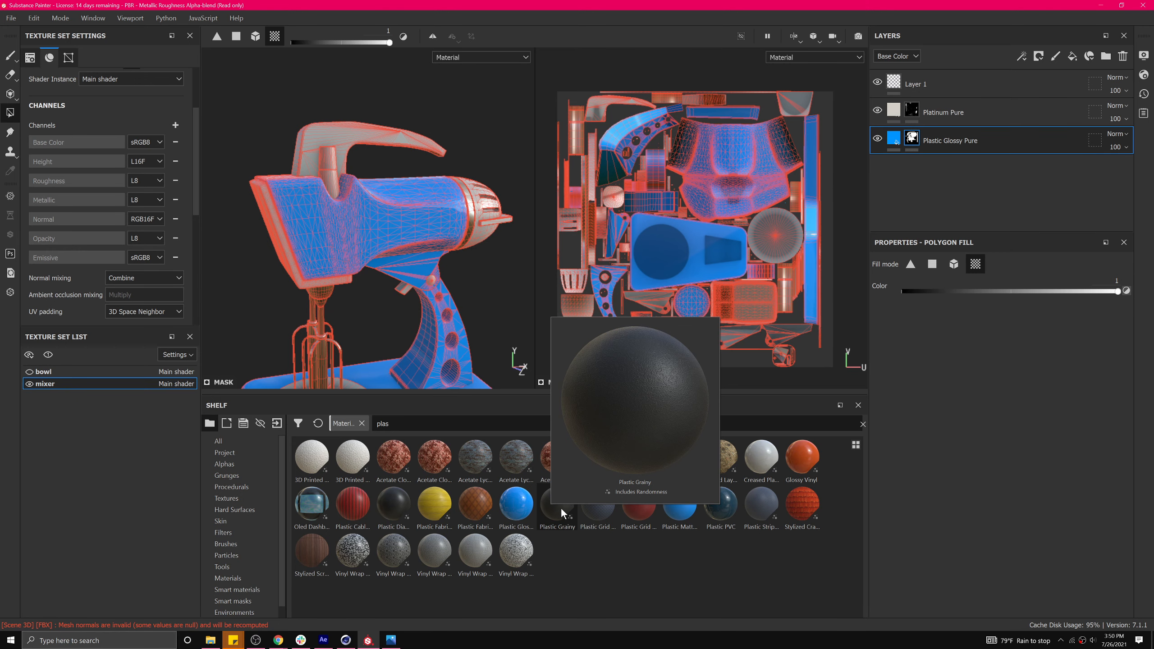
drag(561, 507, 947, 101)
Set the UV scale of the Plastic Grainy fill to 17.41 for a much finer grain.
alt+drag(336, 277, 358, 253)
scroll(376, 242, up, 3)
scroll(377, 246, down, 3)
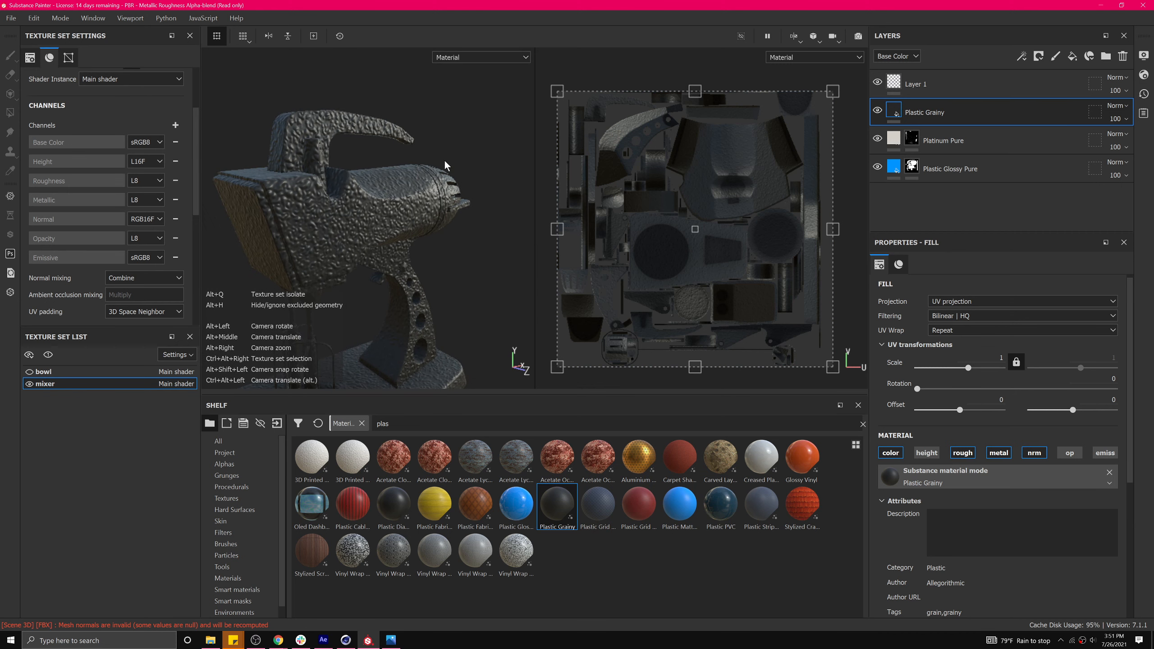
alt+drag(443, 180, 327, 266)
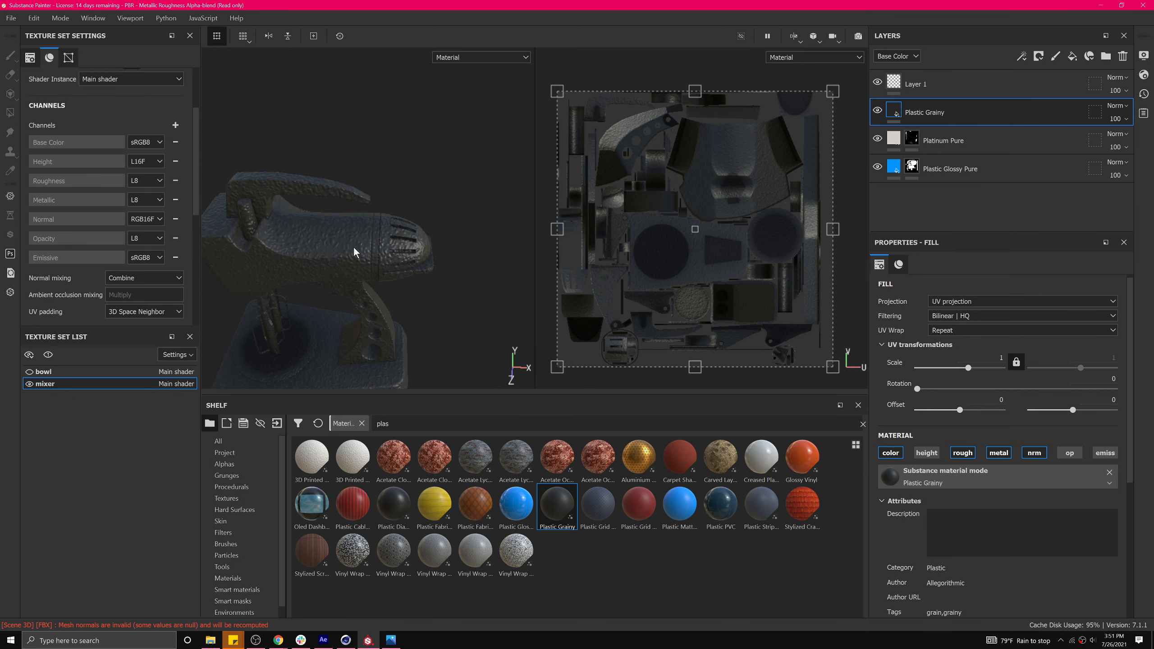
scroll(315, 175, up, 5)
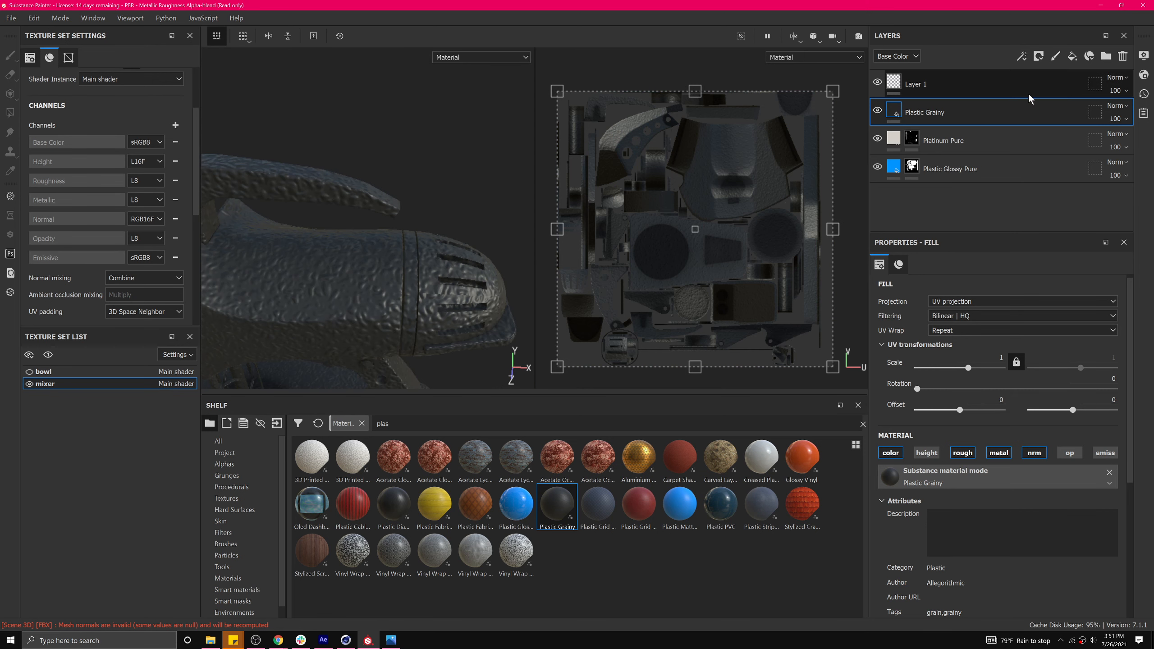
alt+drag(377, 207, 502, 269)
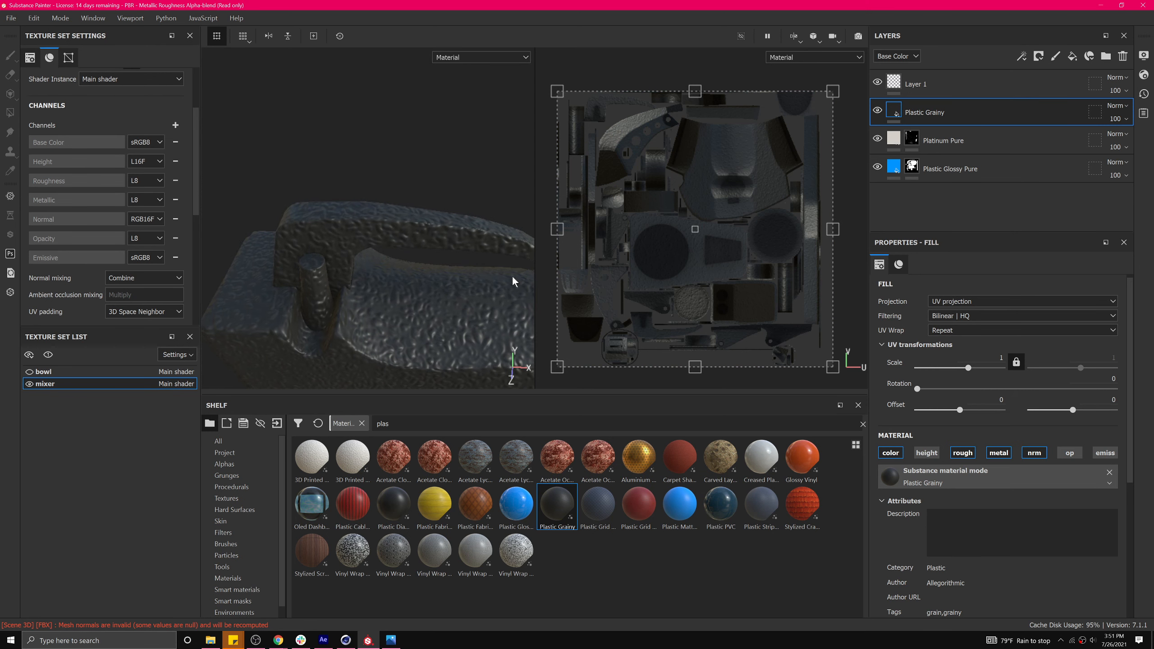
scroll(424, 213, up, 4)
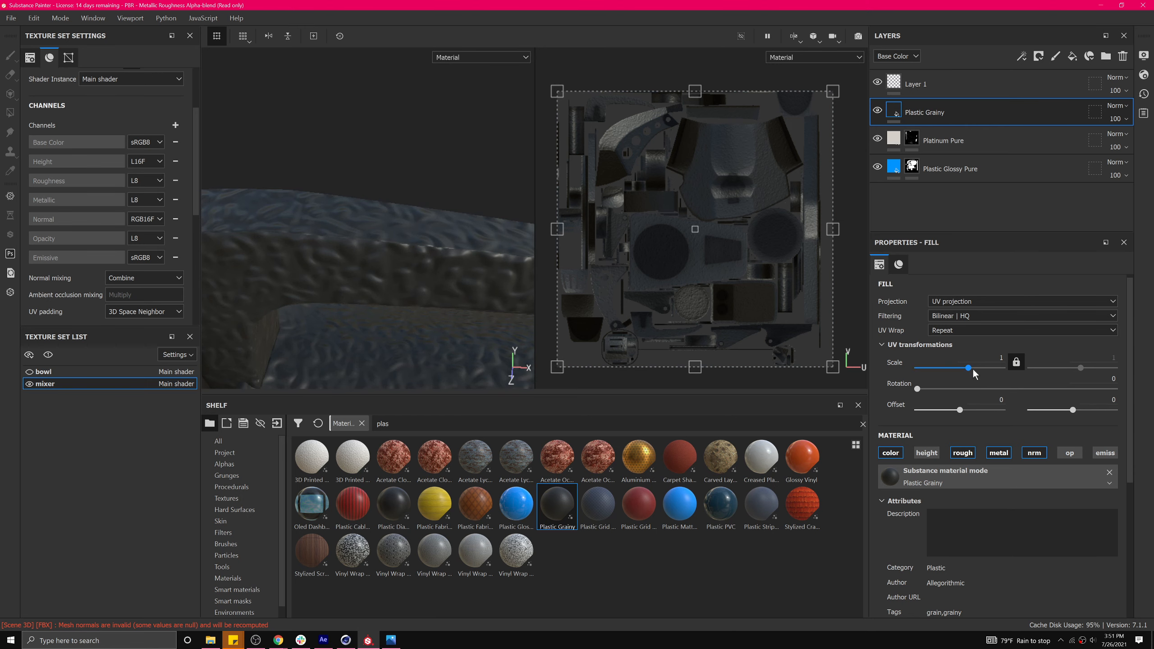
drag(971, 373, 963, 376)
drag(969, 368, 980, 366)
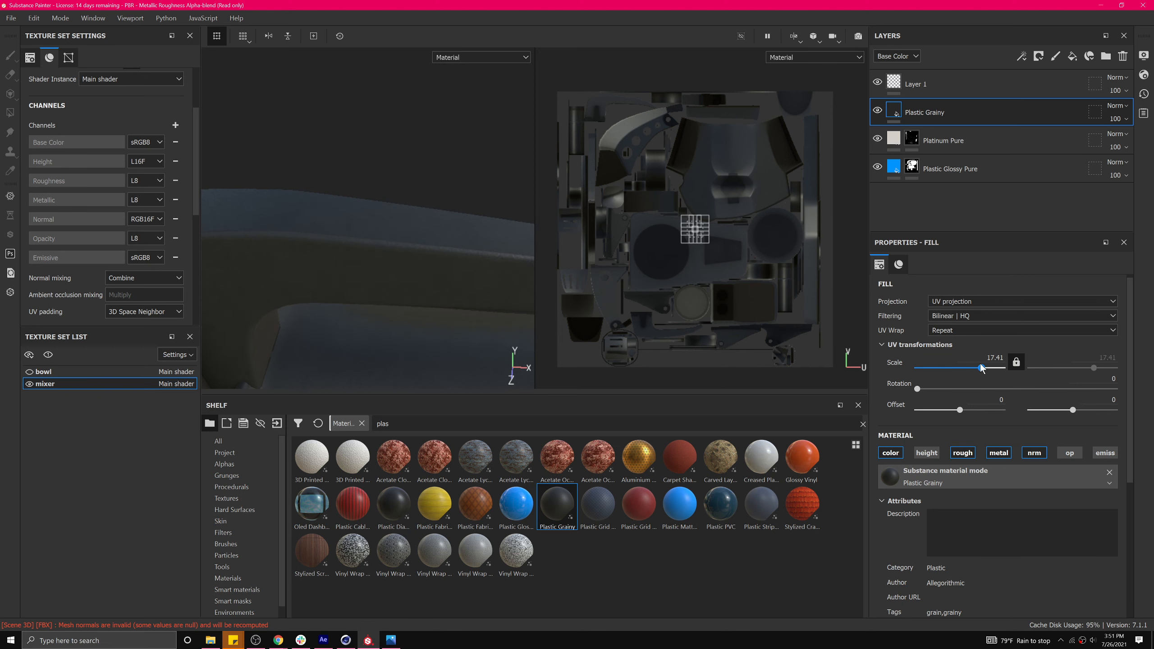
Examine the grain size of the Plastic Grainy material on the handle and the mixer body from close up and farther away.
alt+drag(484, 283, 421, 205)
scroll(478, 274, up, 3)
scroll(478, 274, down, 3)
scroll(443, 220, up, 2)
scroll(443, 220, down, 3)
scroll(443, 220, down, 3)
alt+middle_drag(450, 235, 373, 188)
alt+drag(403, 205, 376, 240)
alt+middle_drag(399, 207, 375, 232)
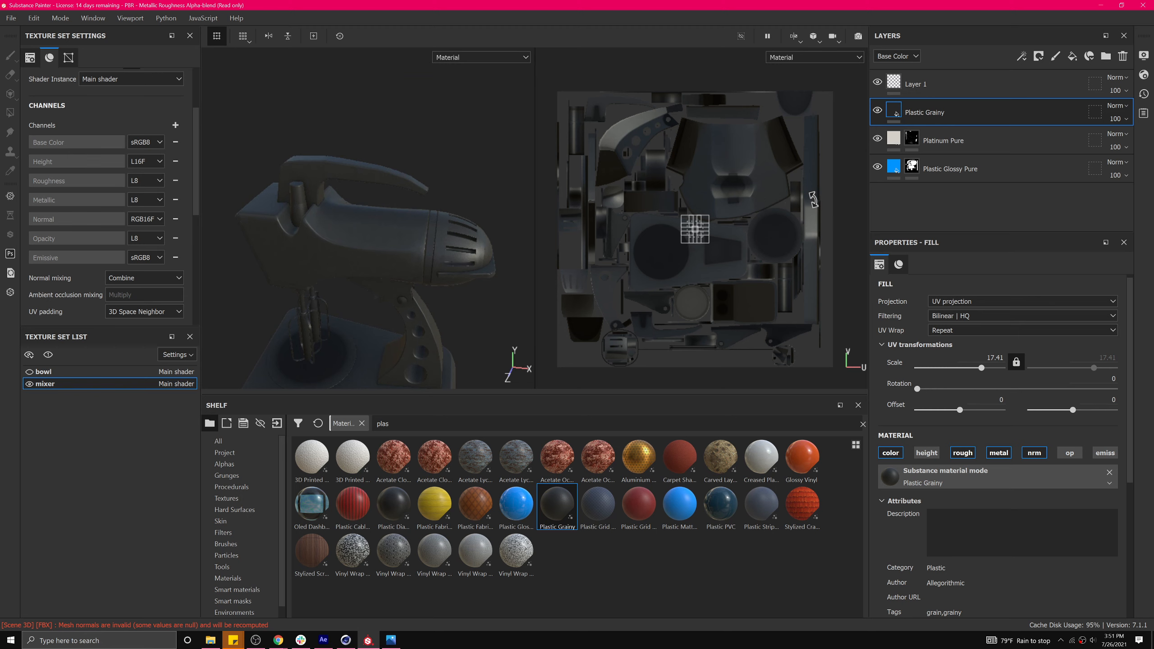
Add a black mask to the Plastic Grainy layer and fill the mixer's top handle in it.
right_click(891, 115)
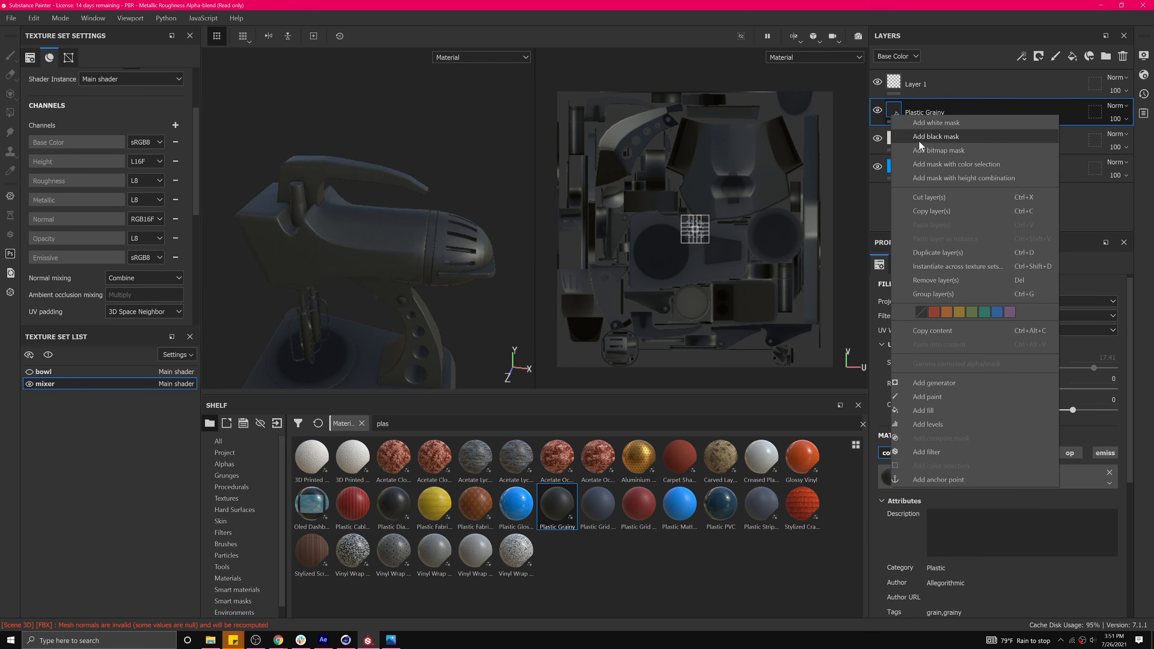
click(919, 141)
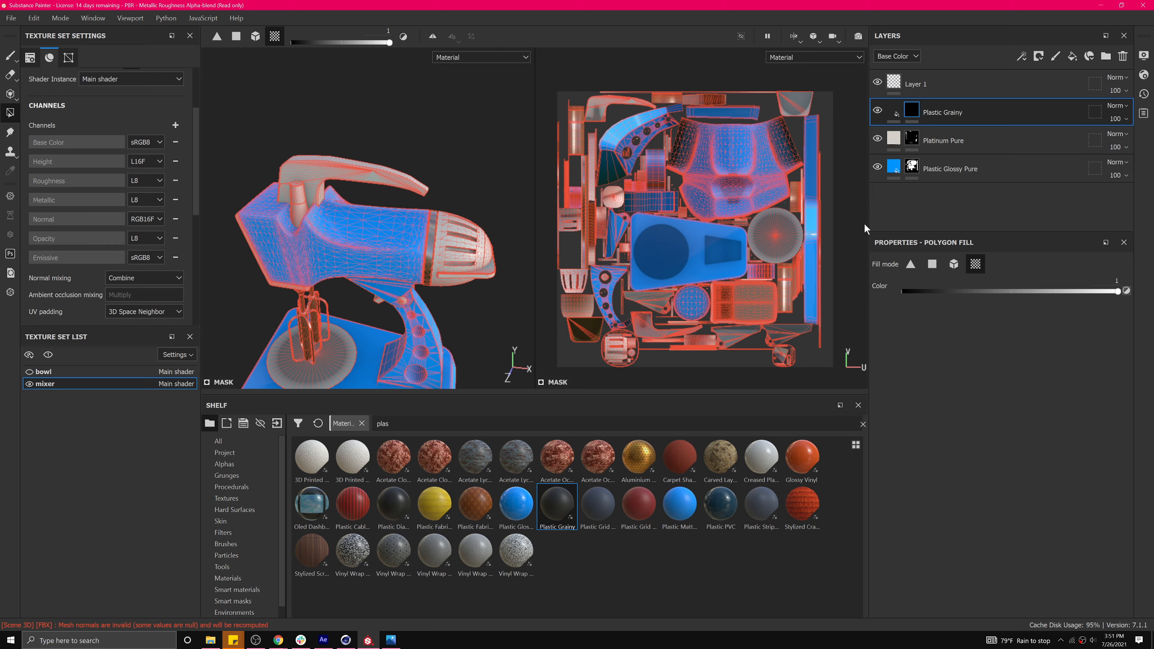
click(954, 264)
alt+drag(352, 137, 395, 125)
click(975, 264)
Fill the lower section of the post beneath the handle in the Plastic Grainy mask, using UV chunk mode.
scroll(316, 256, up, 6)
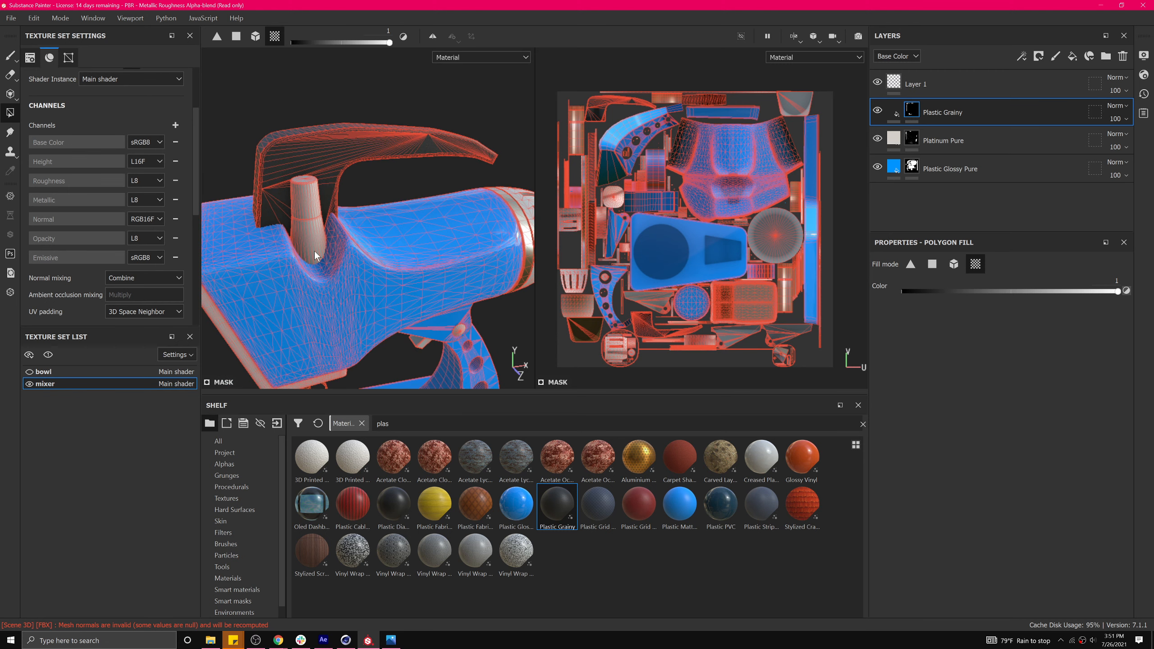
click(309, 249)
alt+drag(258, 203, 440, 211)
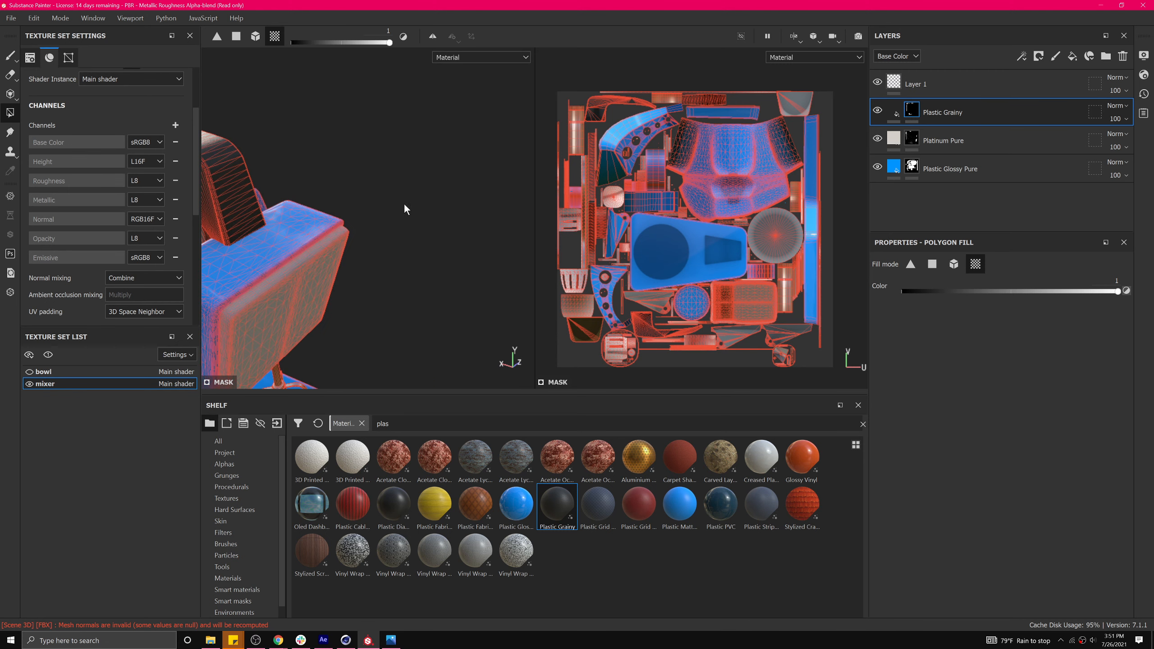
Fill the upper and lower panels of the slotted rear cap in the Plastic Grainy mask with UV chunk fill.
alt+middle_drag(245, 203, 311, 203)
mouse_move(310, 203)
alt+mouse_down()
mouse_move(411, 210)
mouse_move(307, 209)
mouse_move(336, 228)
mouse_move(328, 217)
alt+mouse_up()
alt+drag(430, 224, 300, 236)
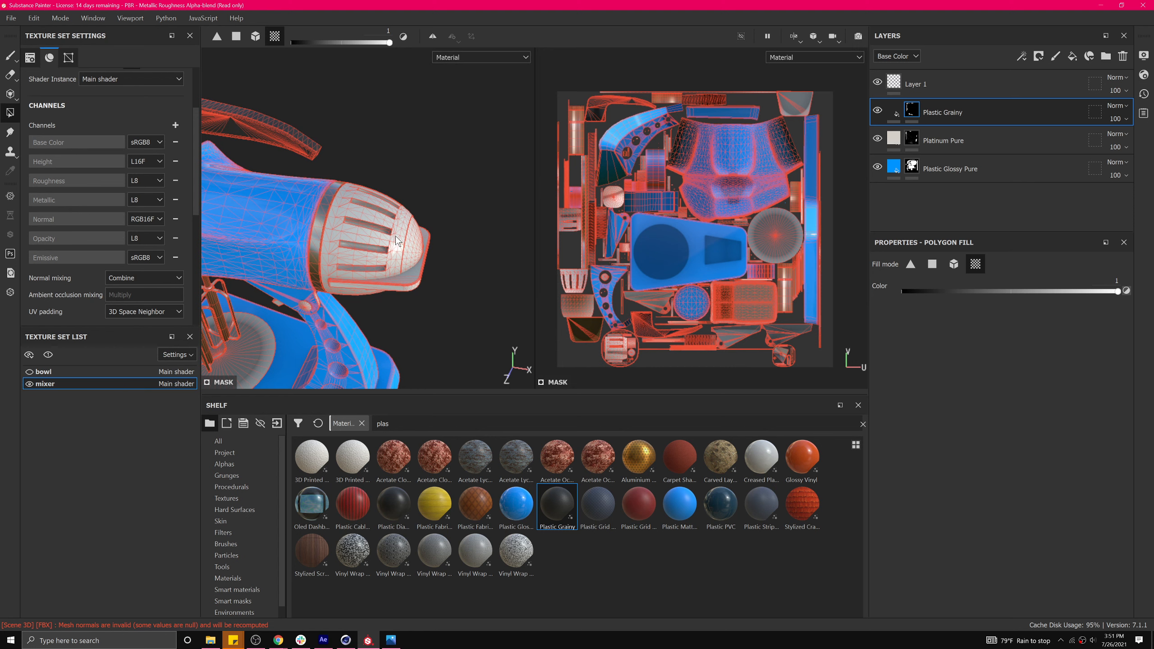
click(397, 241)
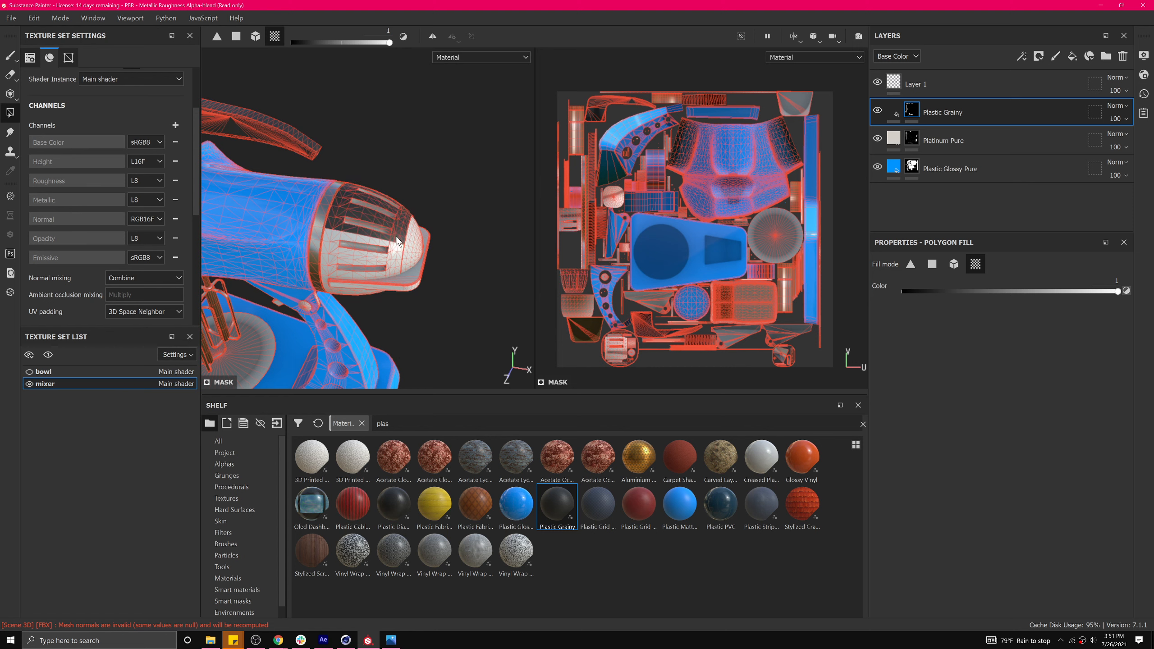
click(391, 271)
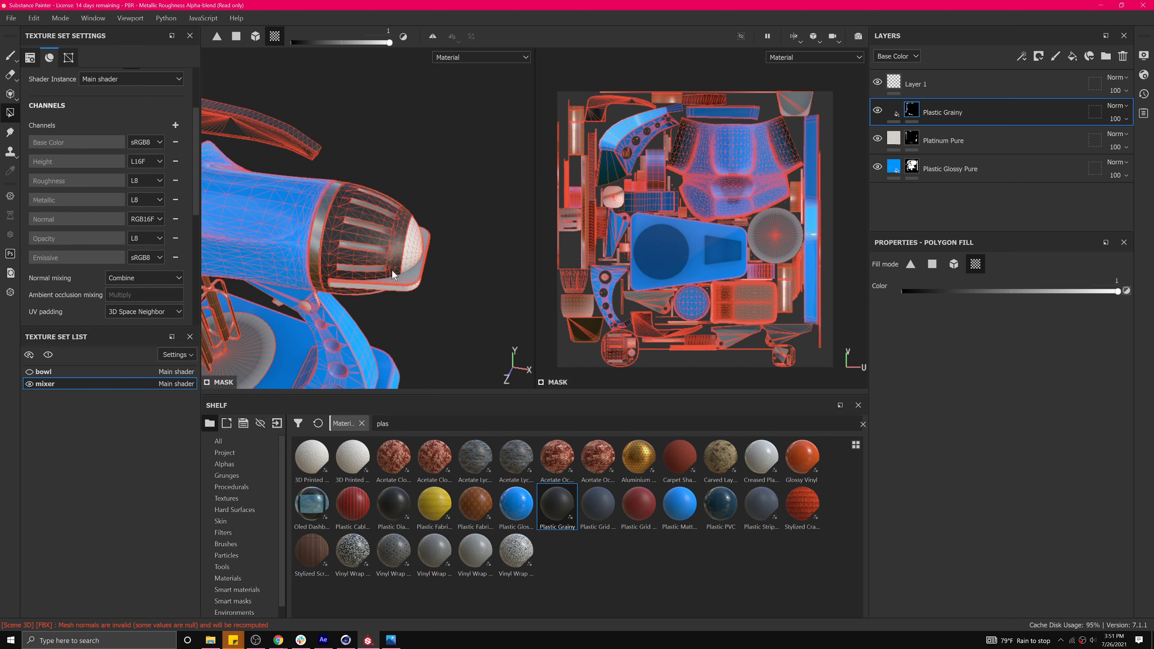
alt+drag(402, 291, 402, 194)
click(395, 289)
Fill the small lever under the mixer head, beside the stand, in the Plastic Grainy mask.
scroll(402, 193, up, 3)
scroll(393, 206, down, 3)
alt+middle_drag(296, 262, 455, 146)
alt+drag(376, 215, 474, 198)
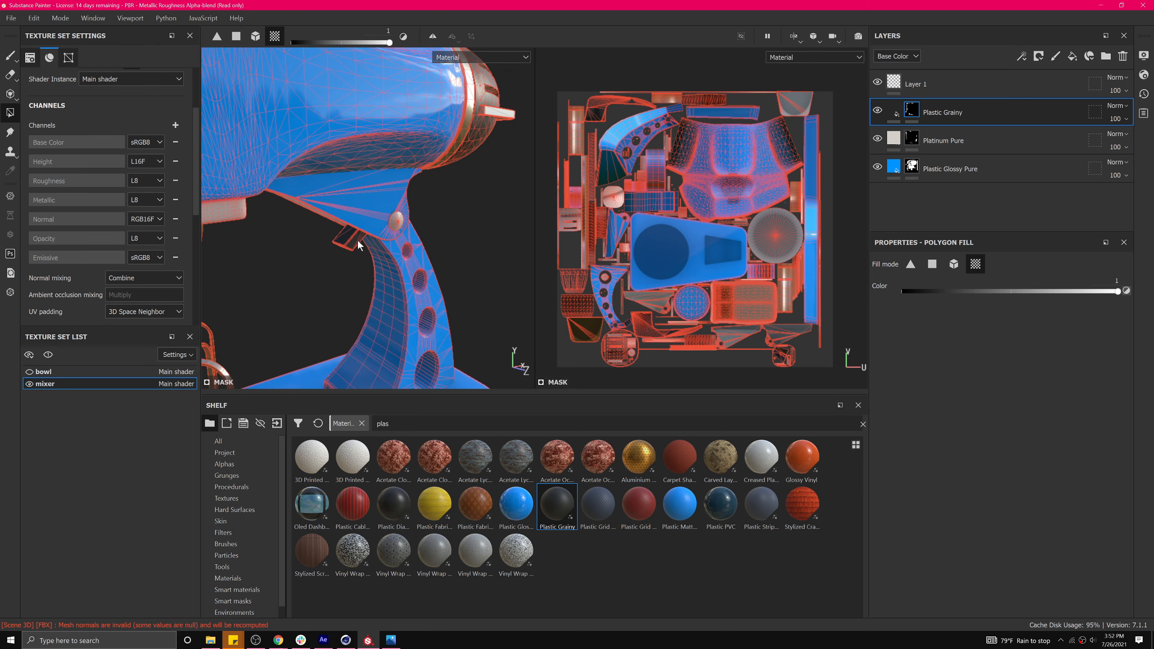
Fill the circular plate on the stand's base beneath the beaters in the Plastic Grainy mask.
scroll(458, 177, up, 5)
scroll(458, 178, down, 5)
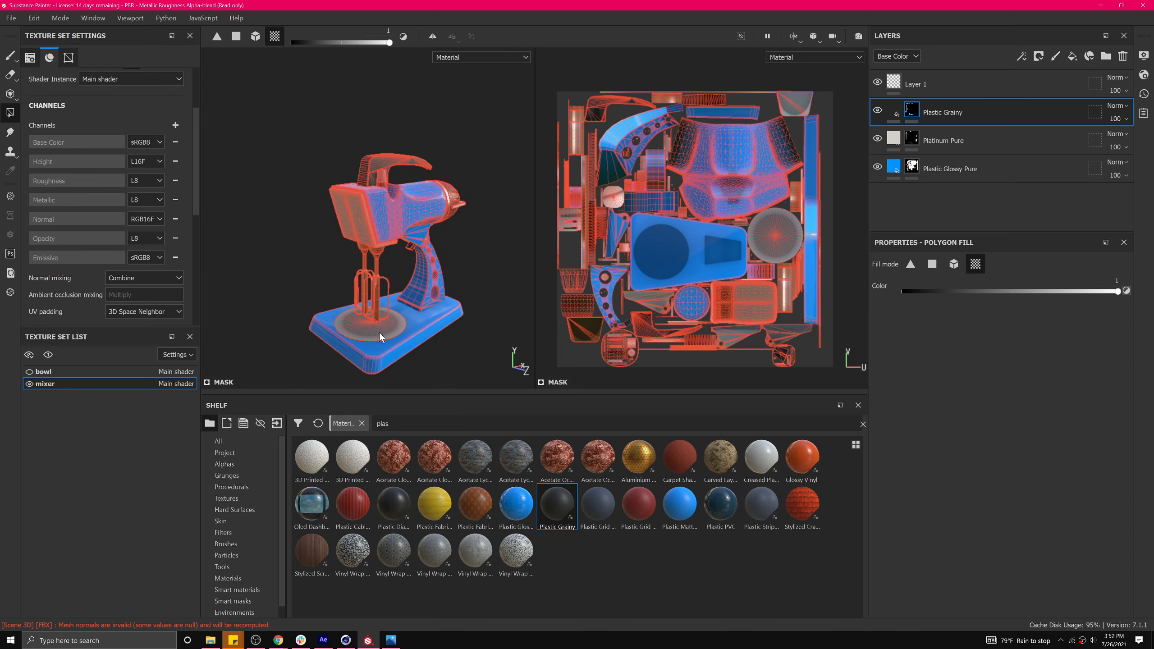
alt+drag(380, 333, 408, 314)
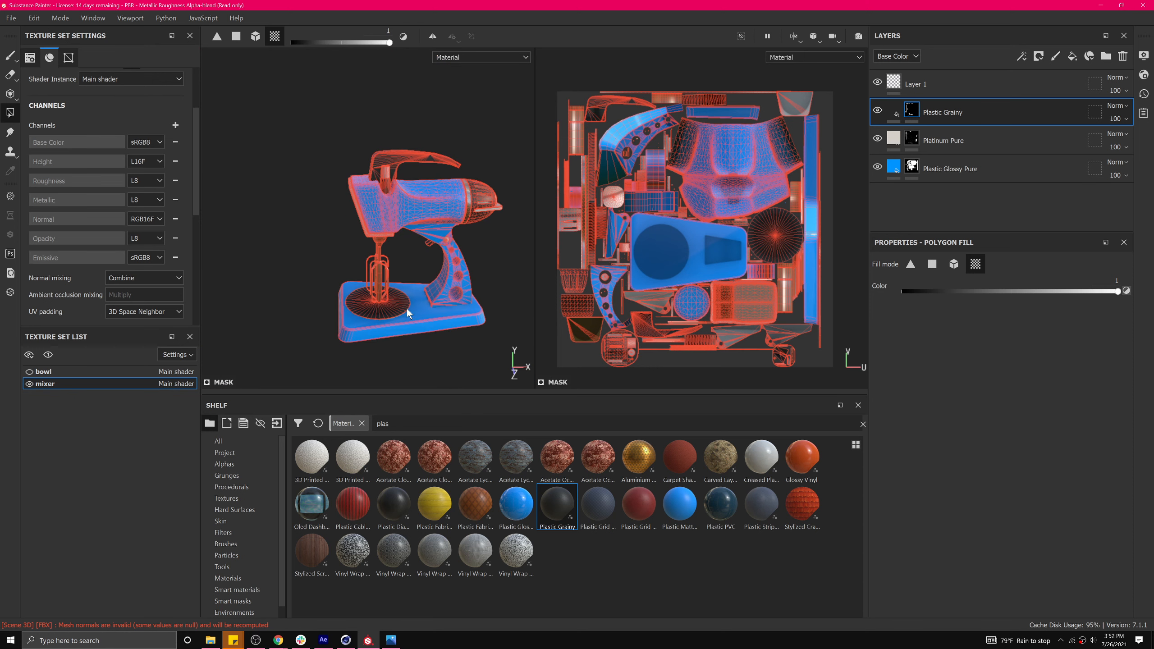
scroll(408, 313, up, 3)
alt+drag(385, 238, 432, 244)
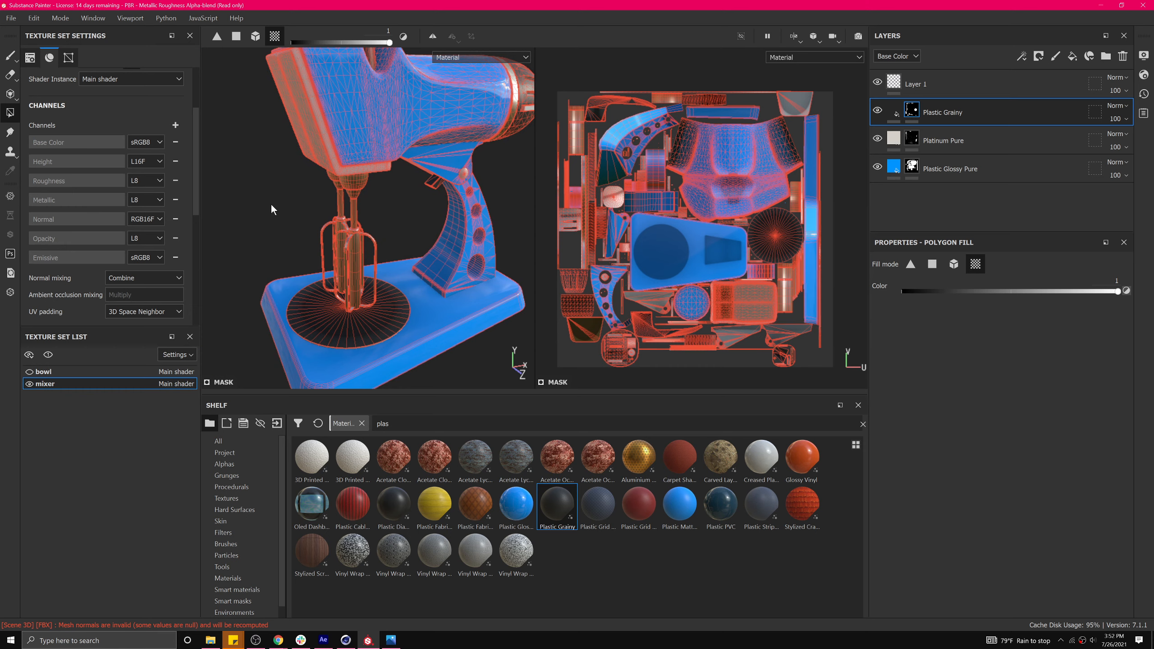
alt+middle_drag(349, 174, 347, 255)
alt+drag(368, 198, 341, 196)
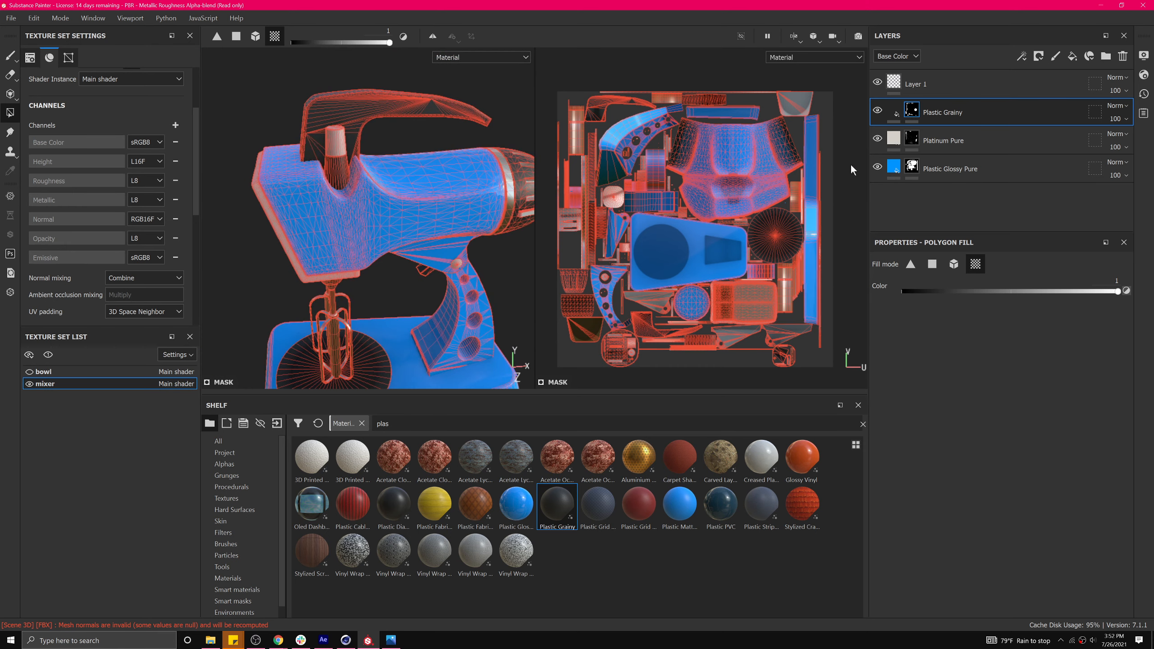
Fill the inner dome of the slotted rear cap in the Platinum Pure mask, using mesh fill mode.
click(911, 141)
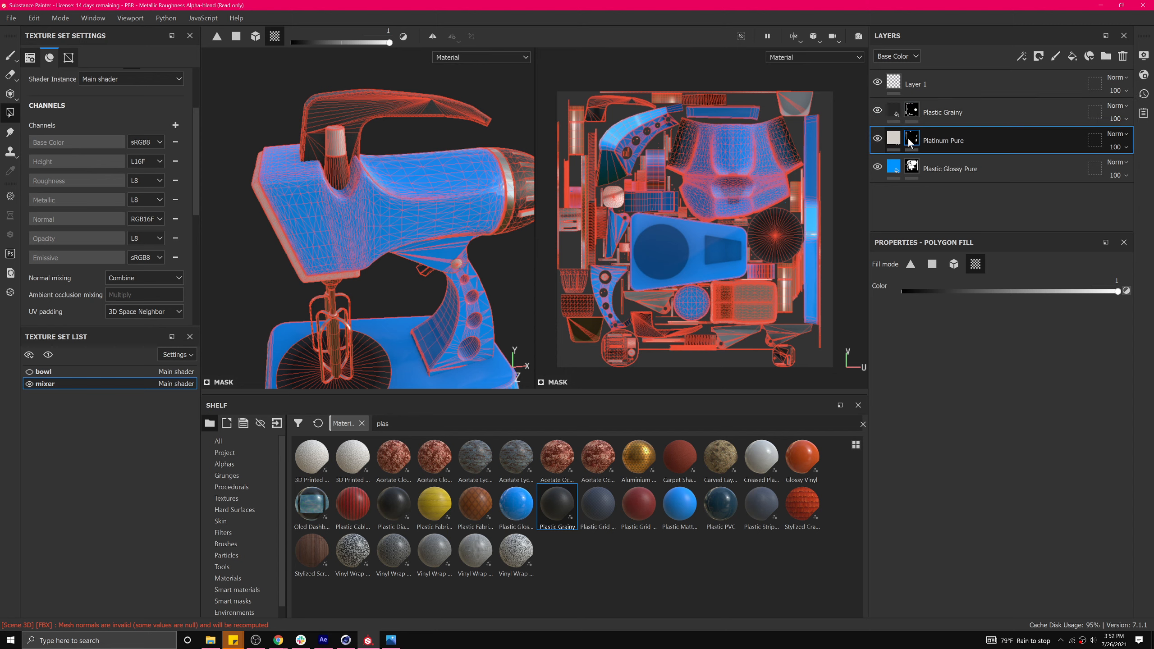
scroll(346, 145, down, 3)
scroll(346, 143, up, 4)
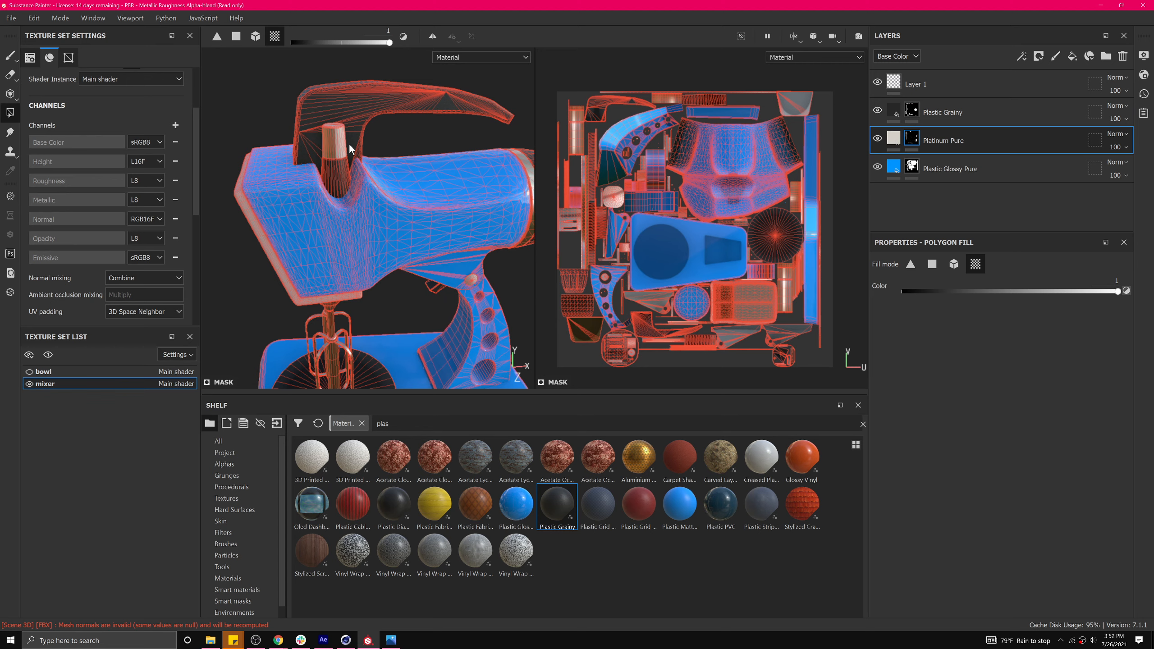
scroll(347, 139, down, 3)
scroll(335, 125, up, 6)
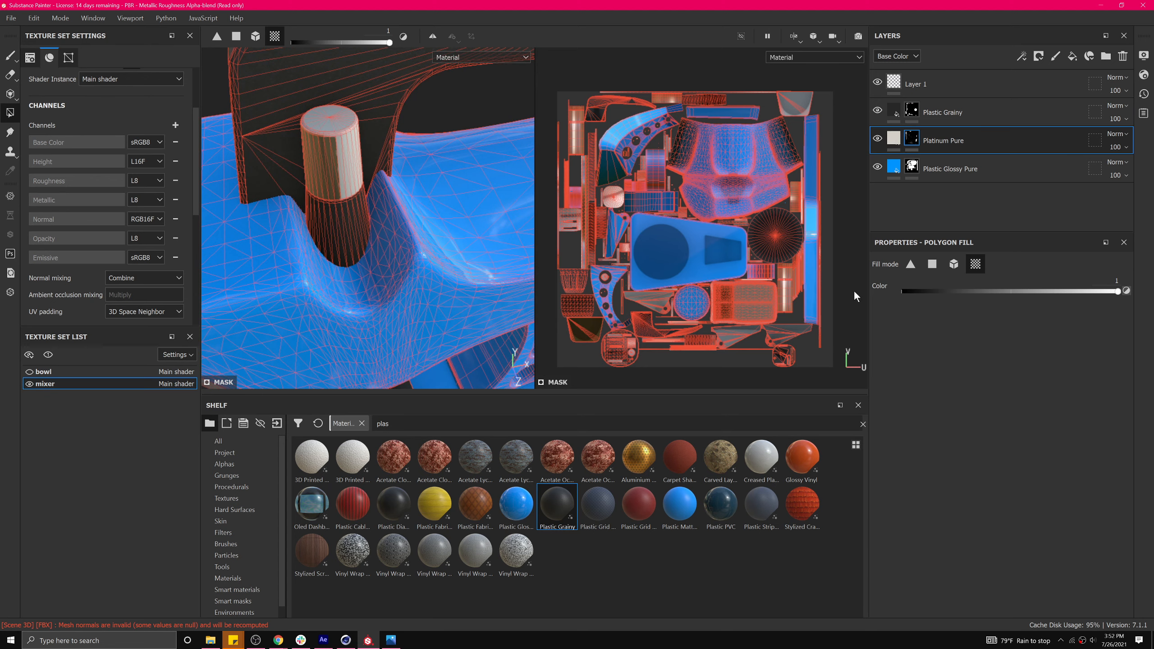
click(953, 265)
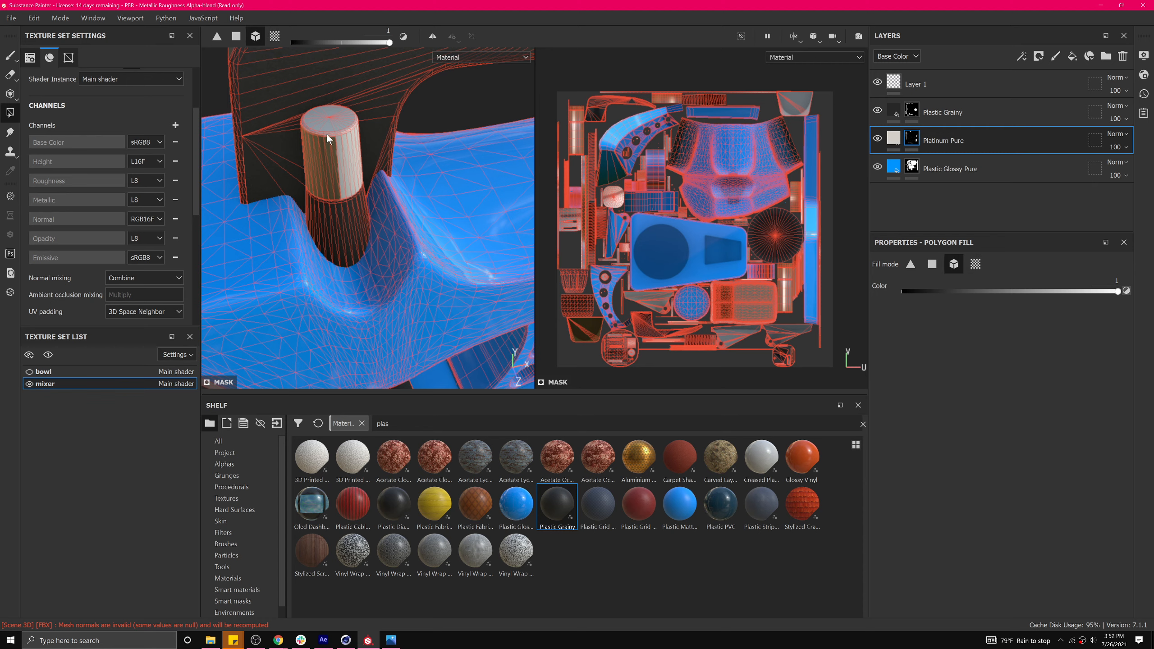
alt+drag(298, 164, 505, 130)
scroll(396, 189, up, 3)
scroll(395, 186, down, 6)
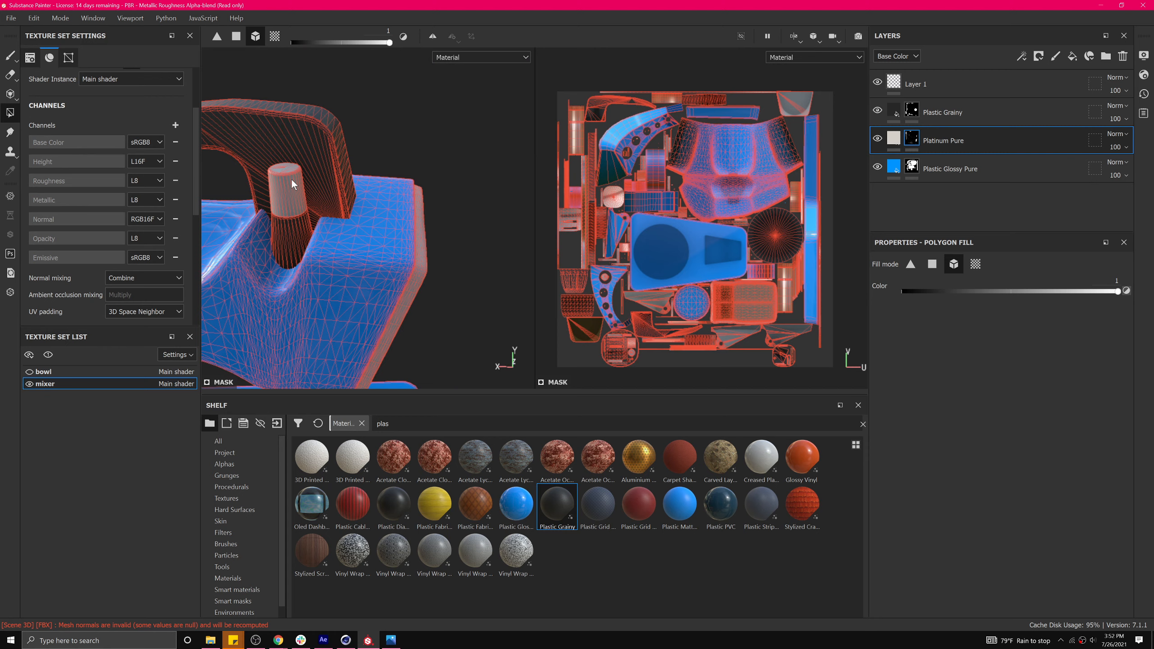
alt+drag(321, 193, 373, 277)
scroll(337, 289, down, 3)
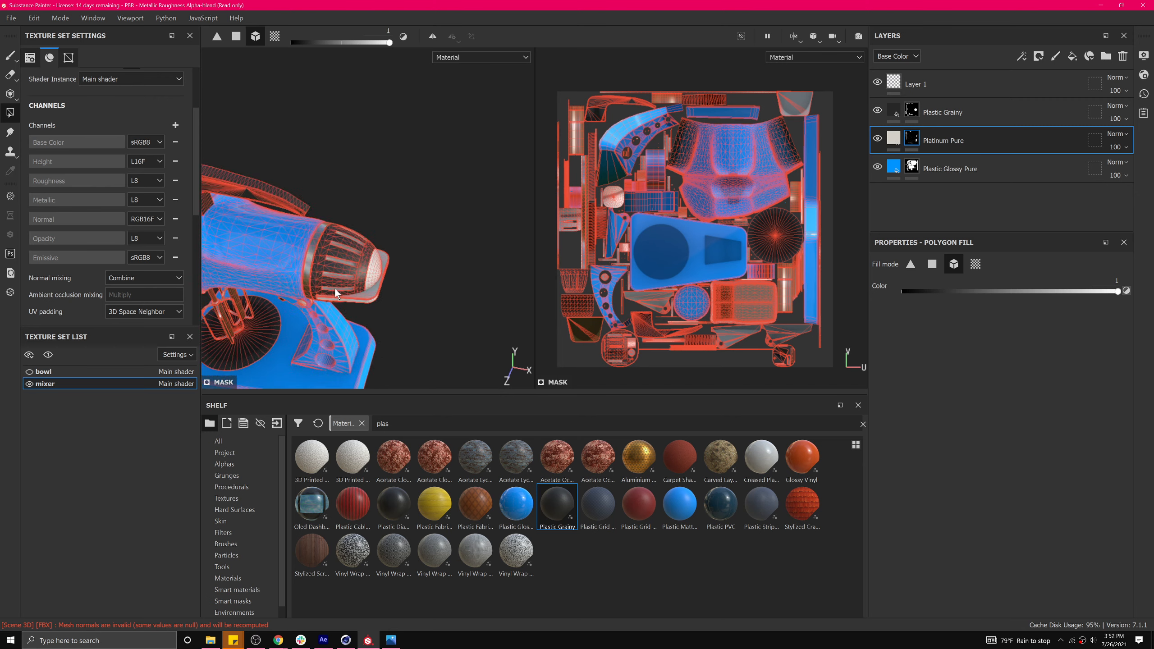
scroll(335, 289, up, 7)
click(367, 299)
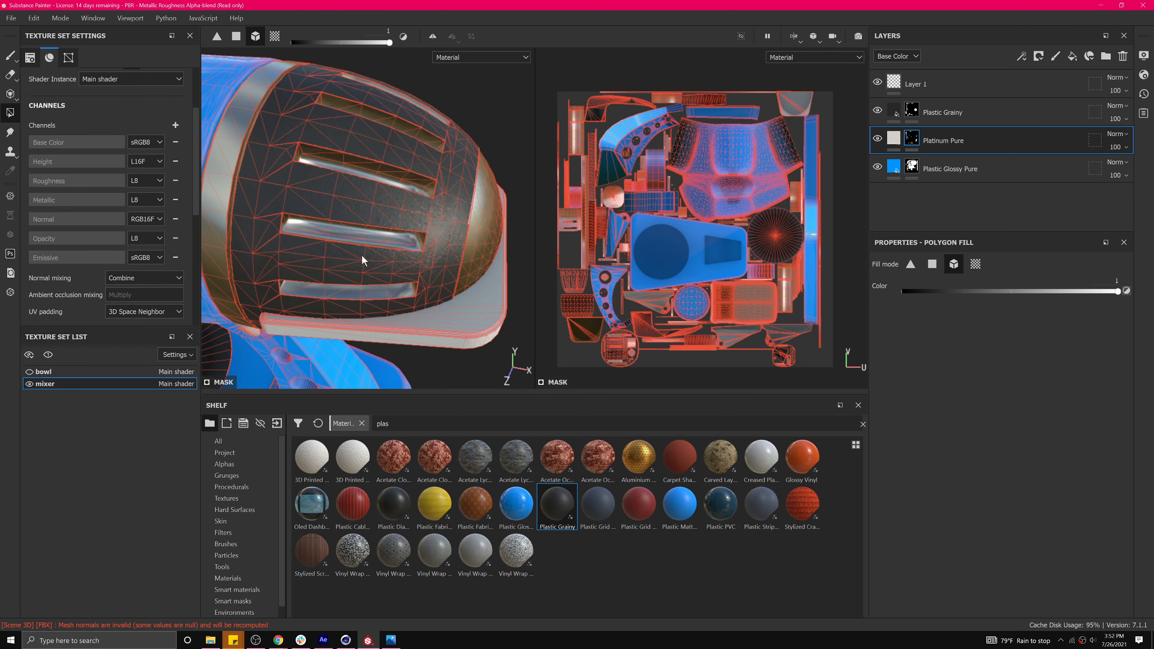
Search the materials for "metal", add Iron Hammered as a layer above Plastic Grainy, and give it a black mask.
alt+drag(390, 281, 350, 271)
scroll(370, 216, up, 4)
scroll(371, 217, down, 5)
alt+drag(429, 270, 379, 290)
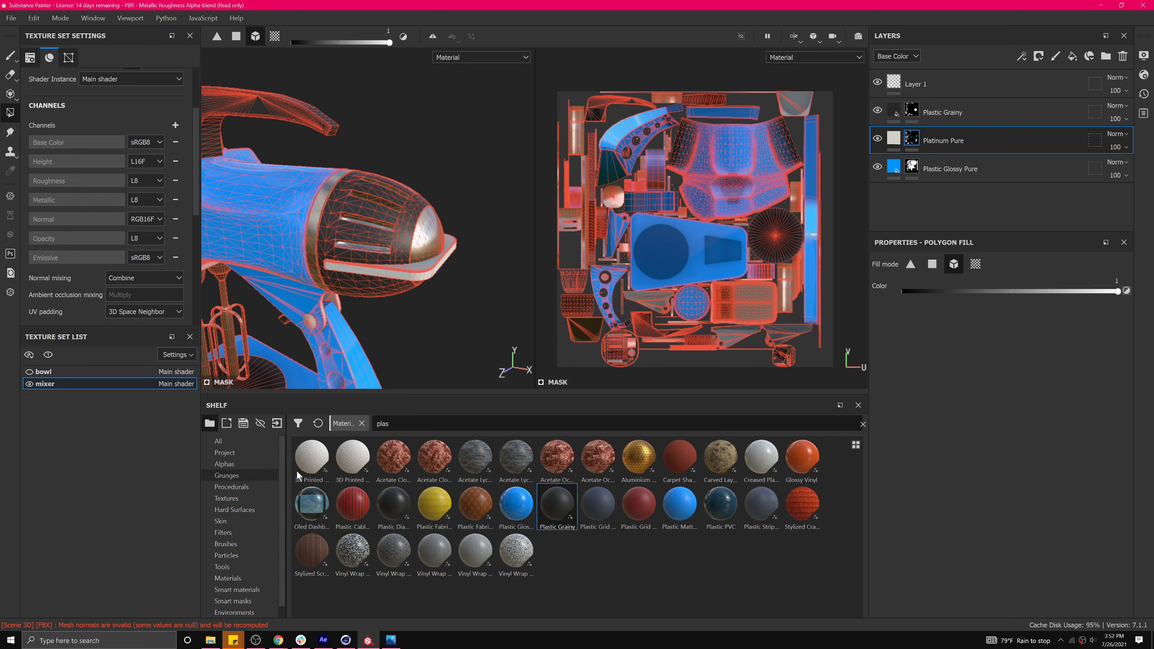
text(metal)
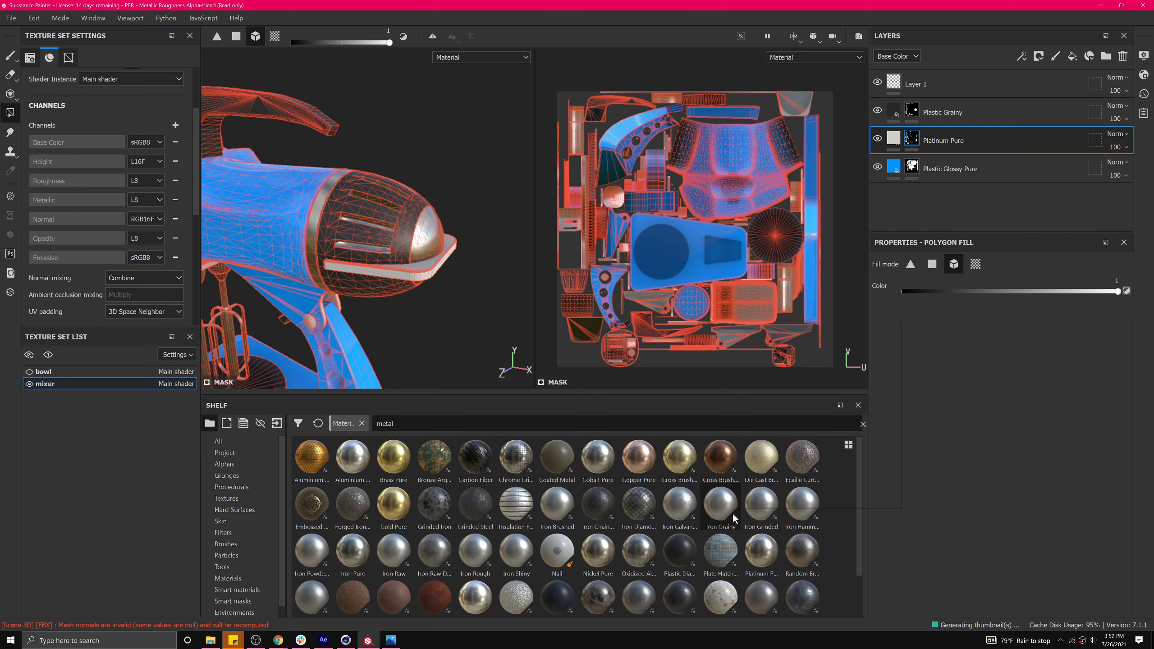
mouse_move(735, 517)
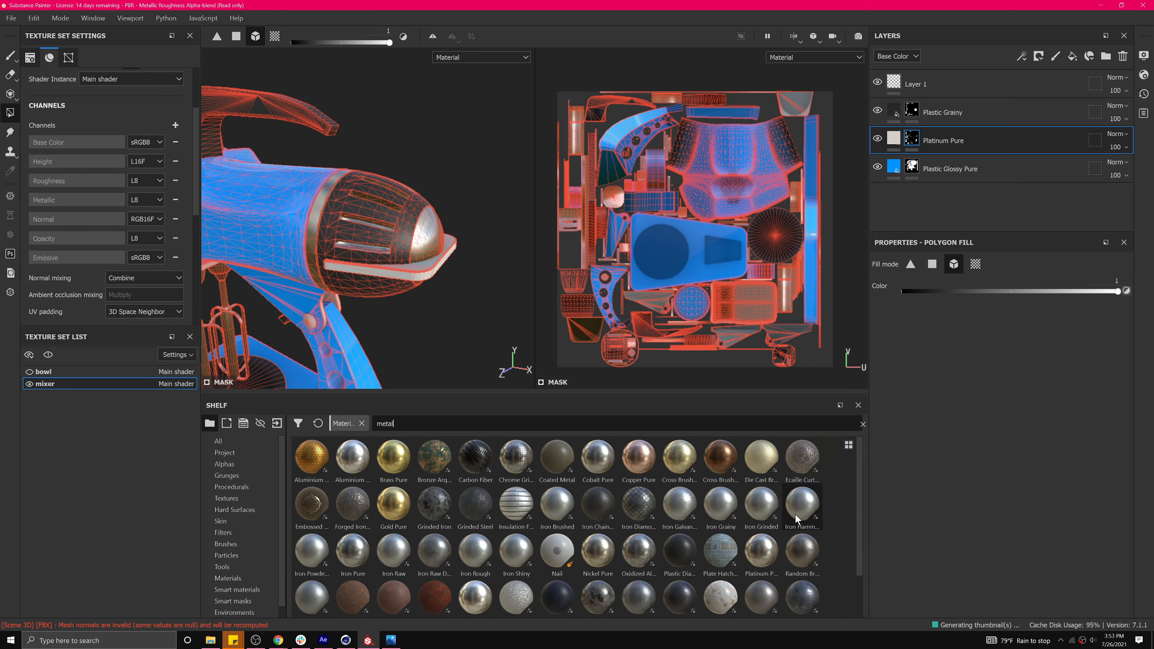
drag(797, 513, 939, 90)
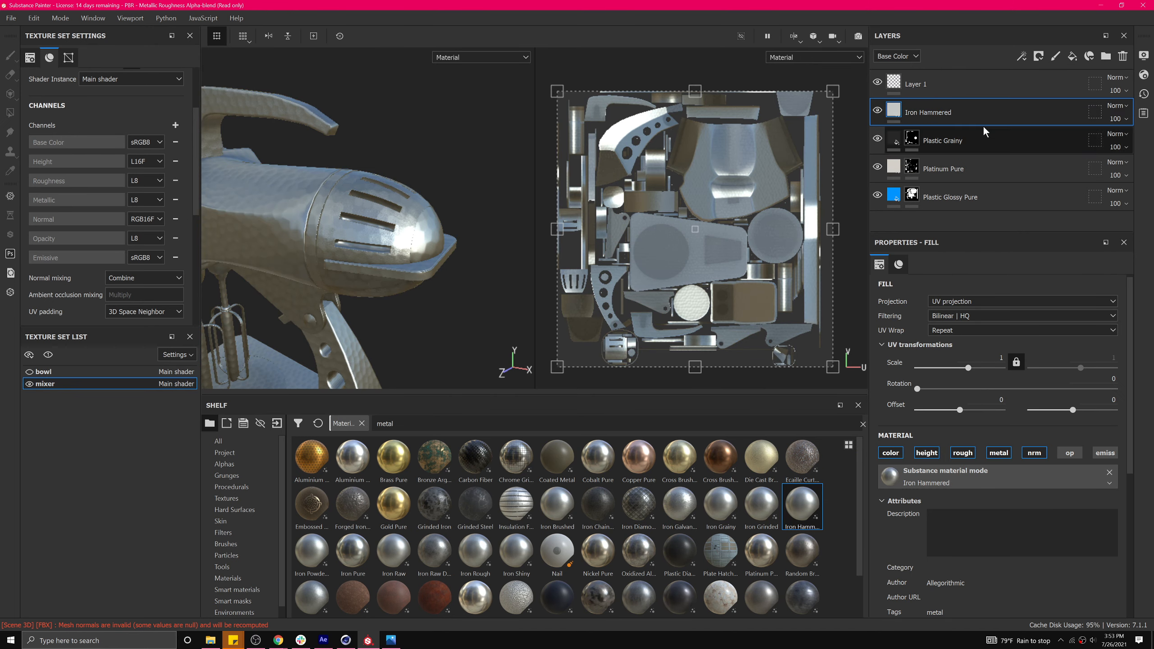
right_click(894, 113)
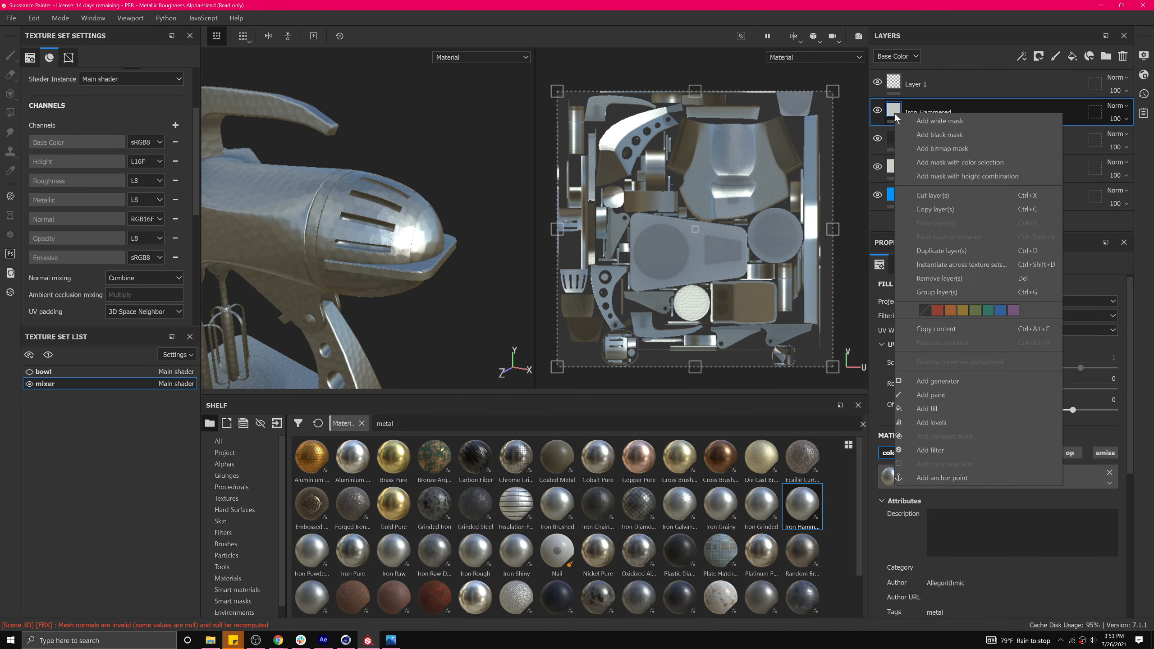
click(937, 132)
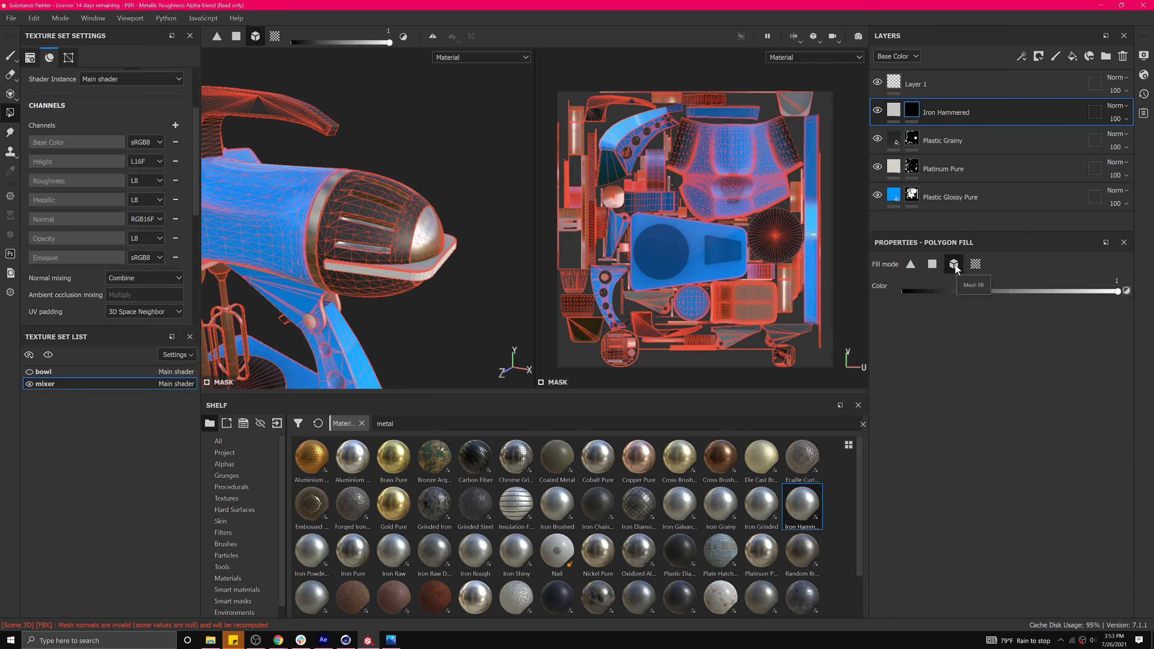
Fill the round pivot pin near the top of the stand in the Iron Hammered mask with mesh fill.
click(424, 272)
mouse_move(448, 300)
alt+mouse_down()
mouse_move(422, 342)
mouse_move(461, 317)
mouse_move(464, 298)
mouse_move(431, 296)
alt+mouse_up()
scroll(431, 295, down, 4)
alt+middle_drag(343, 272, 473, 182)
scroll(455, 231, down, 1)
scroll(448, 242, up, 6)
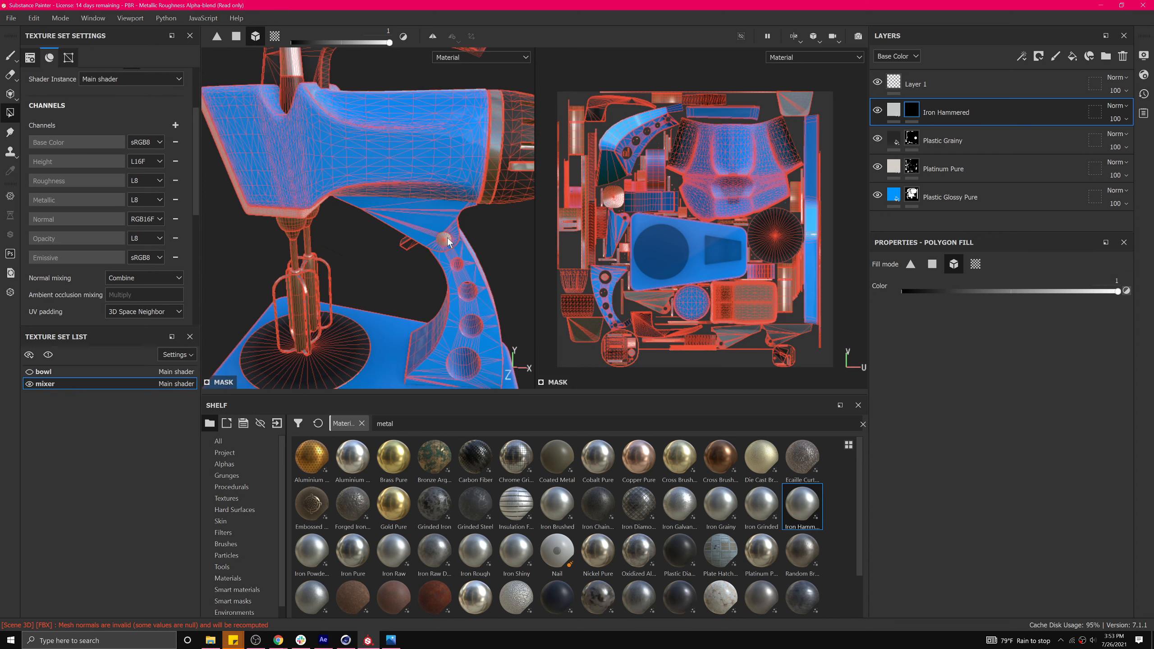
click(442, 242)
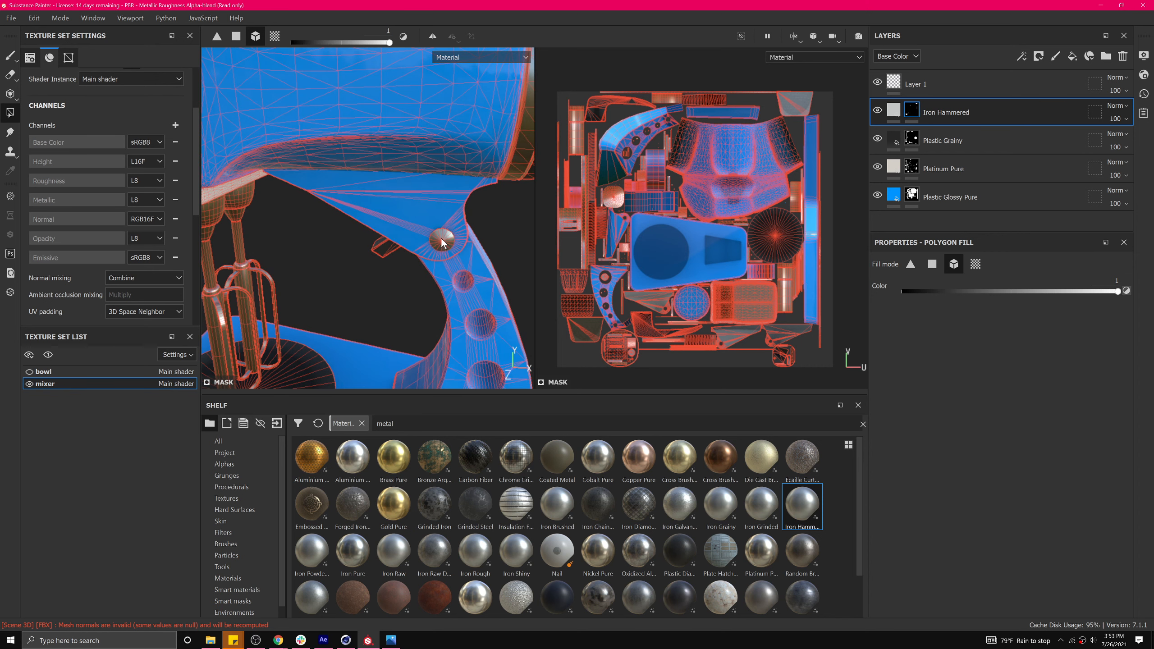
Fill the bracket joining the mixer head to the stand in the Plastic Glossy Pure mask.
alt+drag(499, 264, 304, 250)
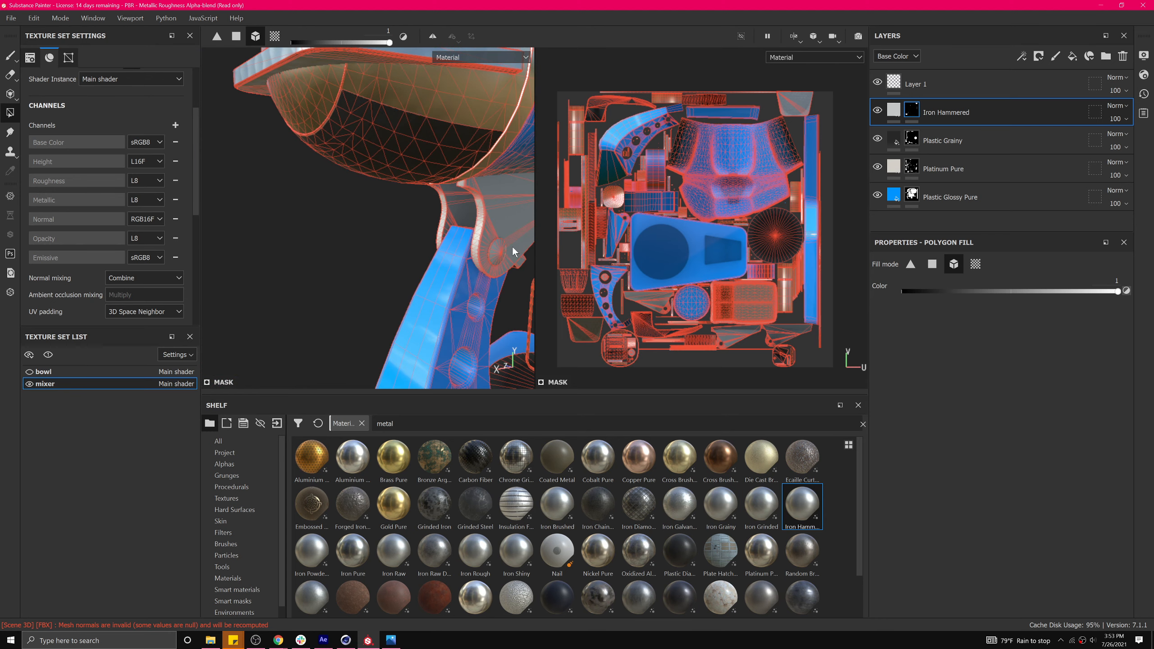
click(989, 197)
alt+drag(498, 224, 531, 254)
scroll(484, 274, down, 5)
alt+drag(476, 300, 429, 211)
Fill the front plate of the mixer head in the Iron Hammered mask, using UV chunk fill mode.
click(931, 120)
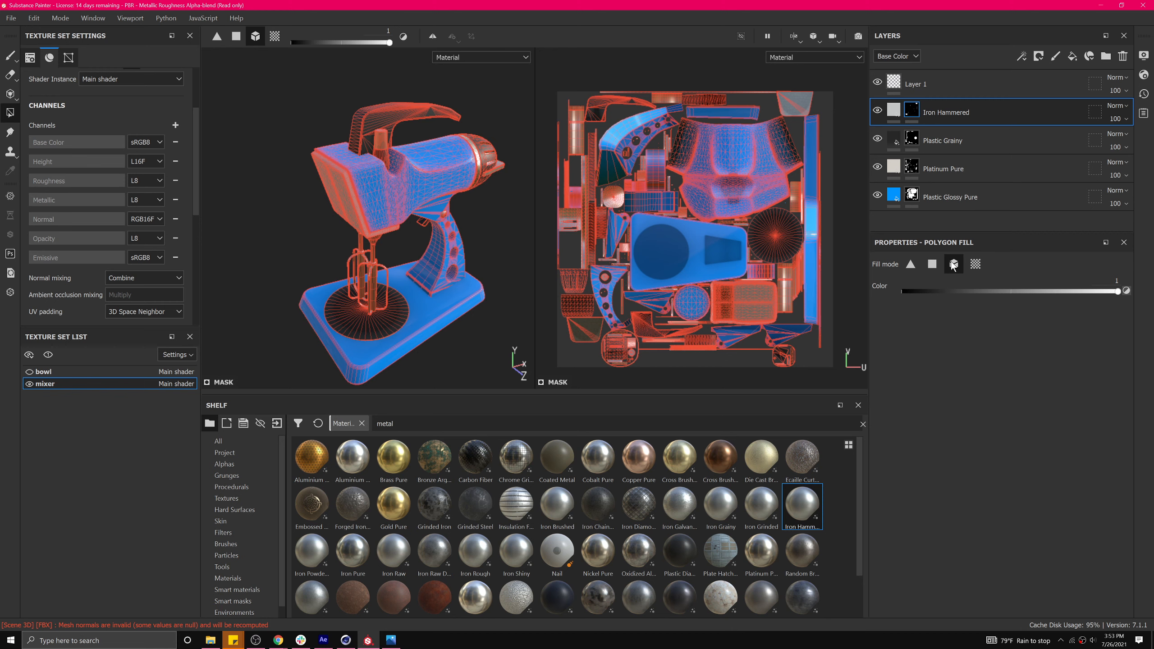
click(976, 264)
alt+drag(341, 222, 363, 216)
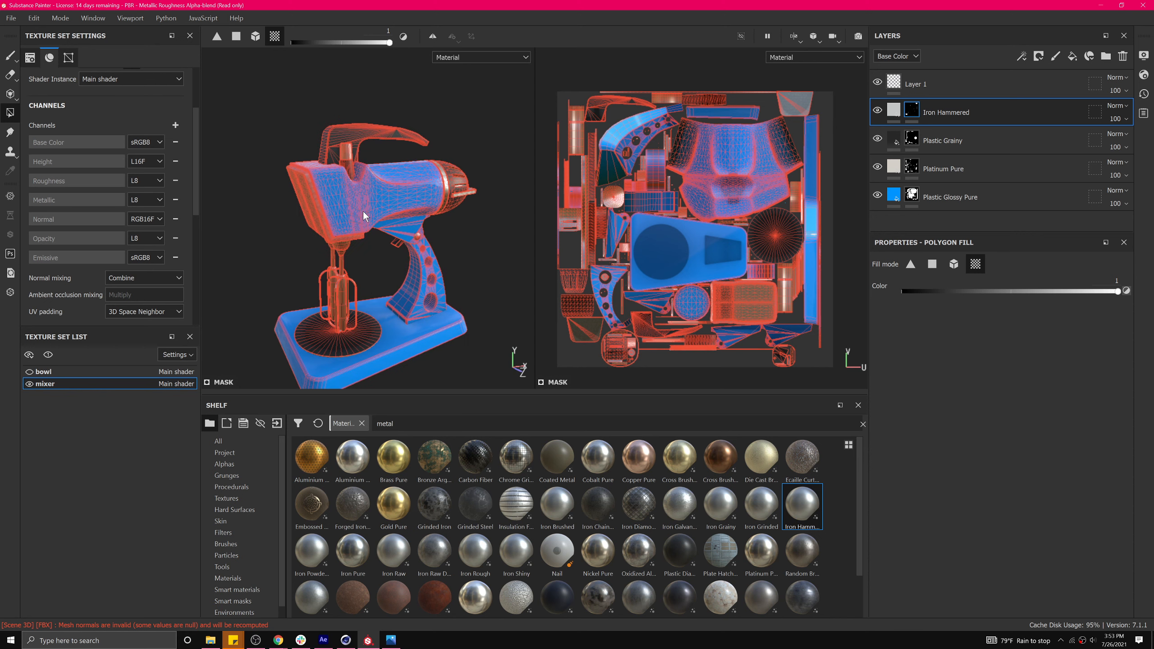
click(10, 56)
alt+drag(453, 266, 295, 214)
scroll(389, 211, down, 2)
scroll(389, 212, up, 6)
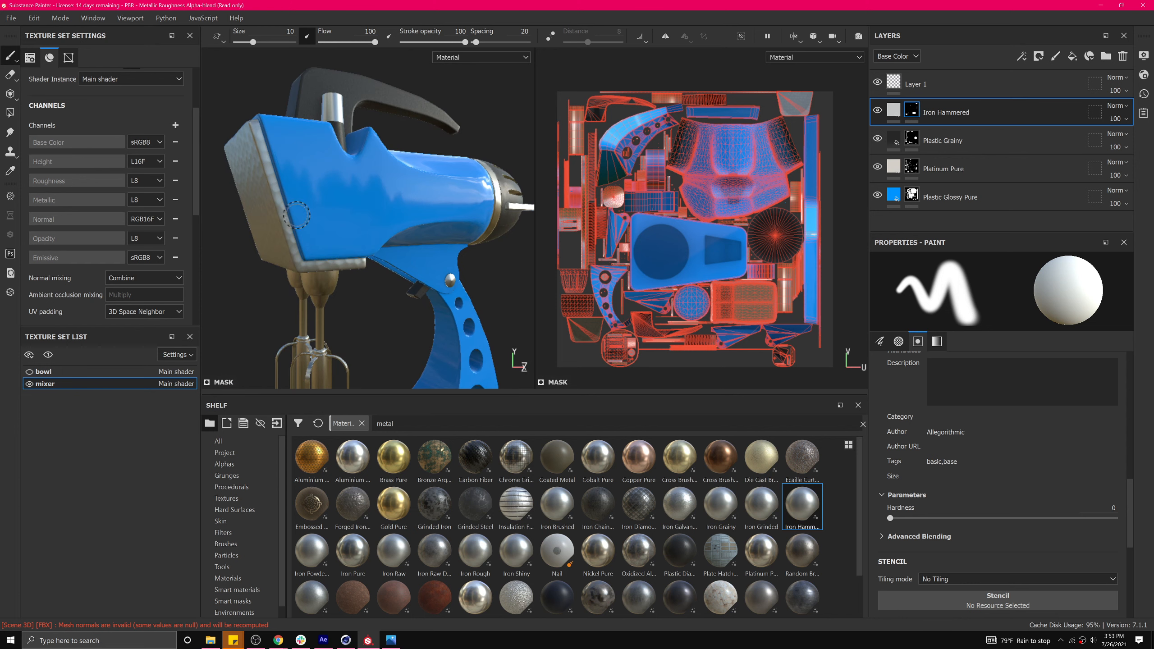
Set the roughness of the Iron Hammered material to 0.1973.
click(893, 109)
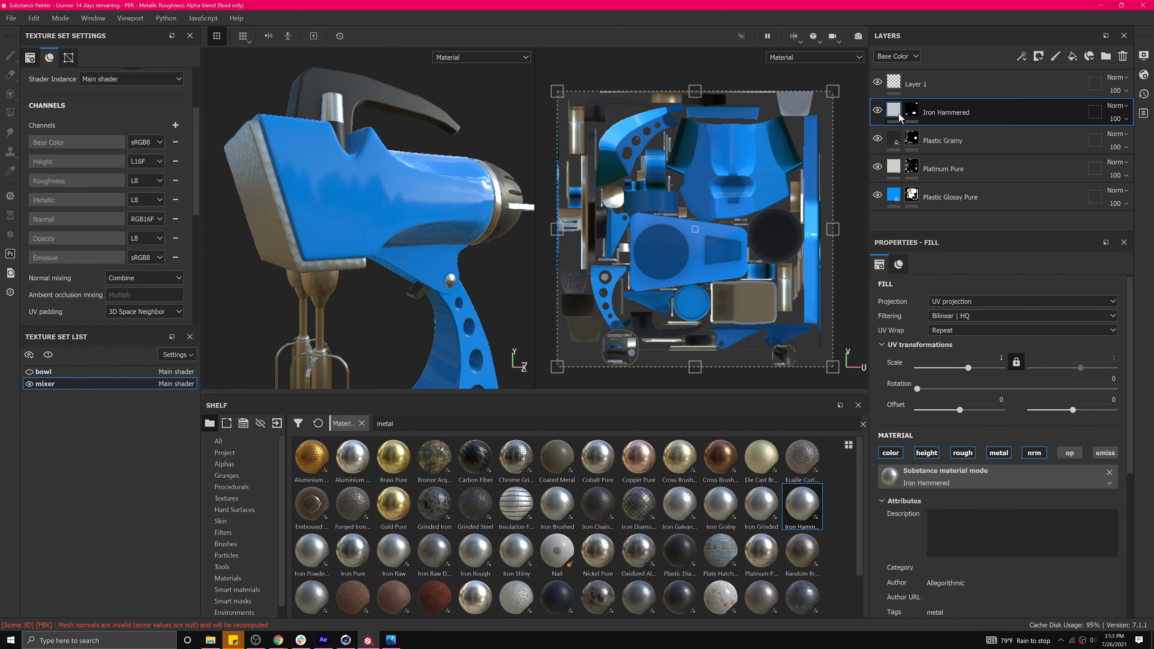
alt+drag(402, 169, 423, 181)
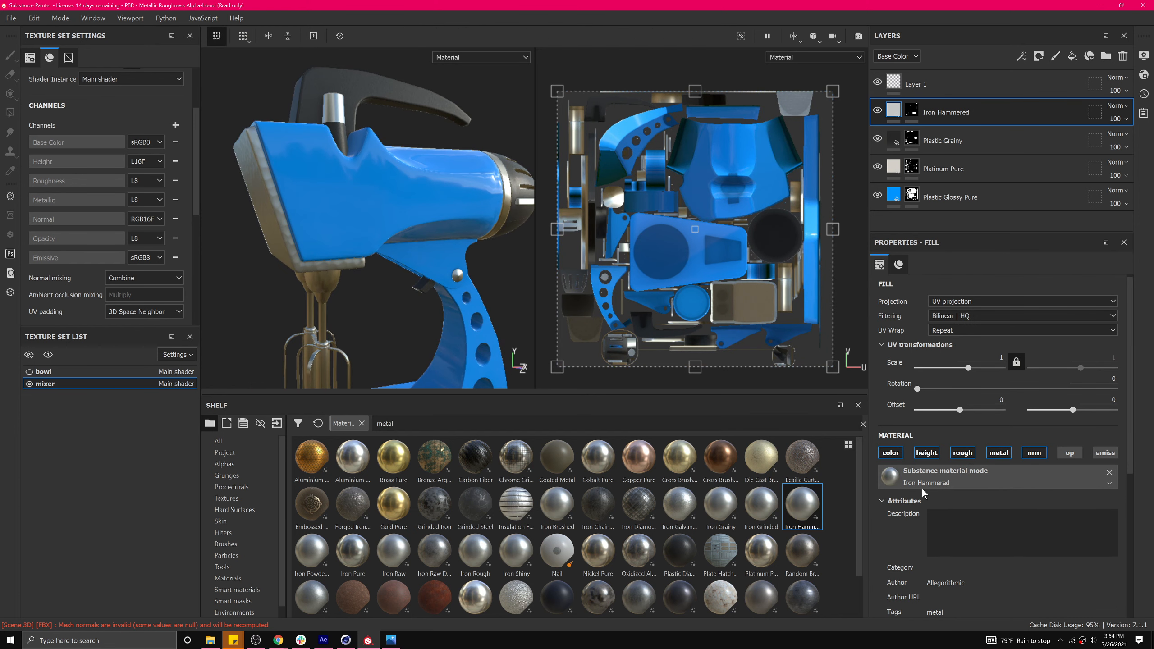
scroll(911, 413, down, 5)
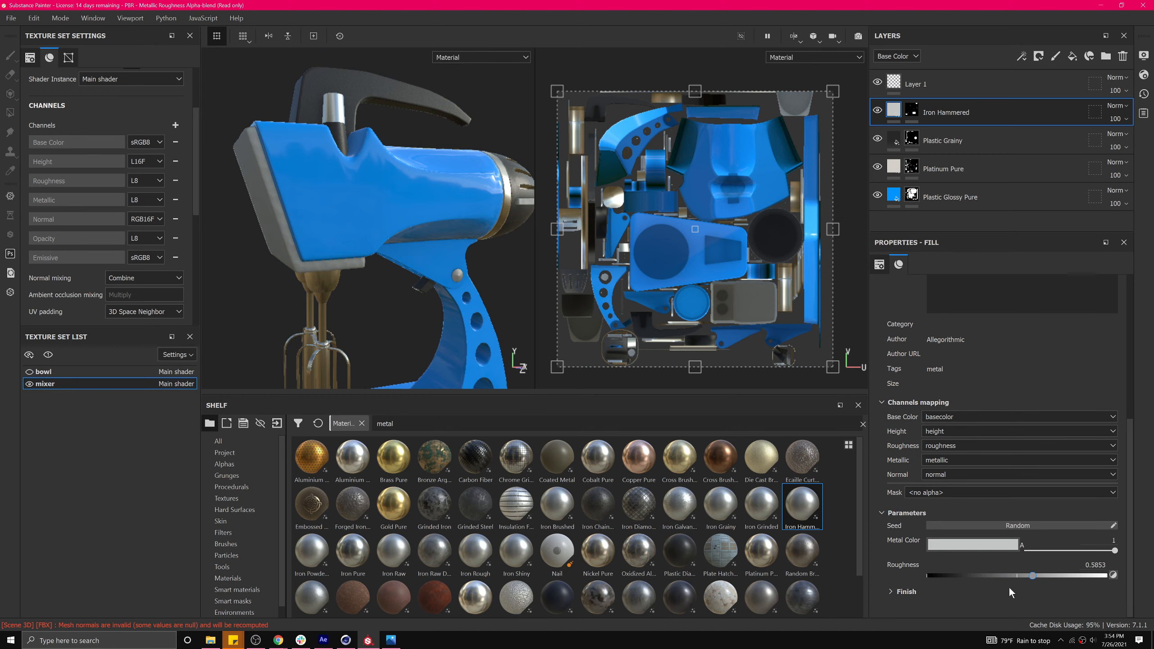
mouse_move(1007, 584)
mouse_down()
mouse_move(1059, 583)
mouse_move(962, 588)
mouse_up()
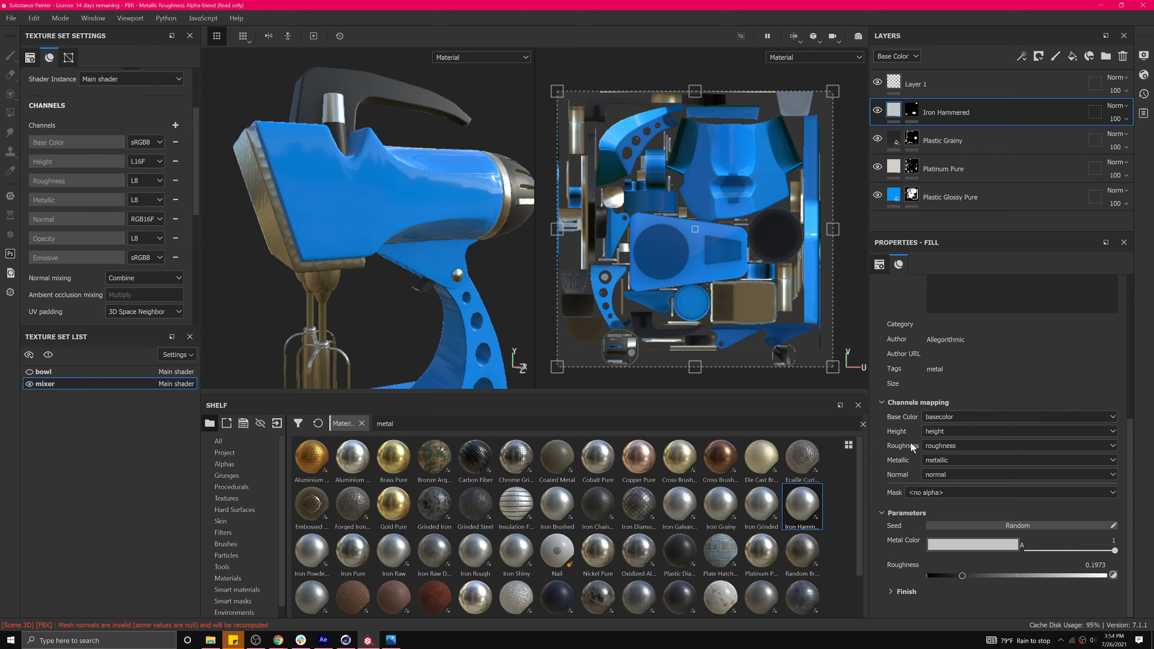
Disable the height and normal channels of the Iron Hammered fill layer.
alt+drag(255, 233, 267, 211)
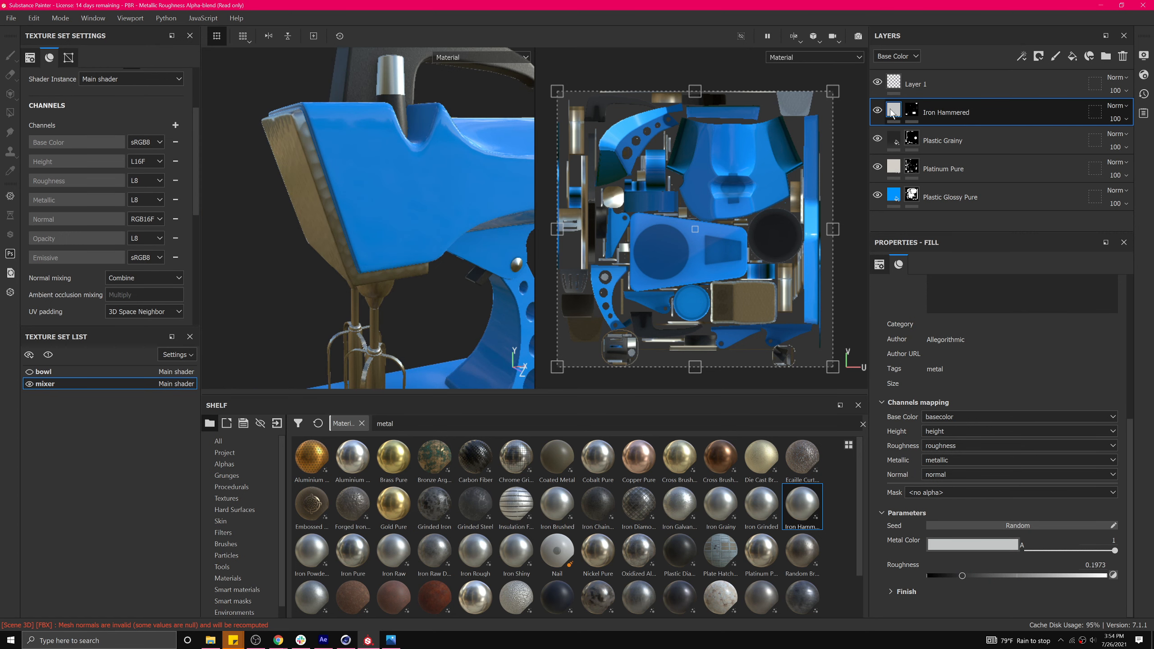
scroll(903, 313, up, 3)
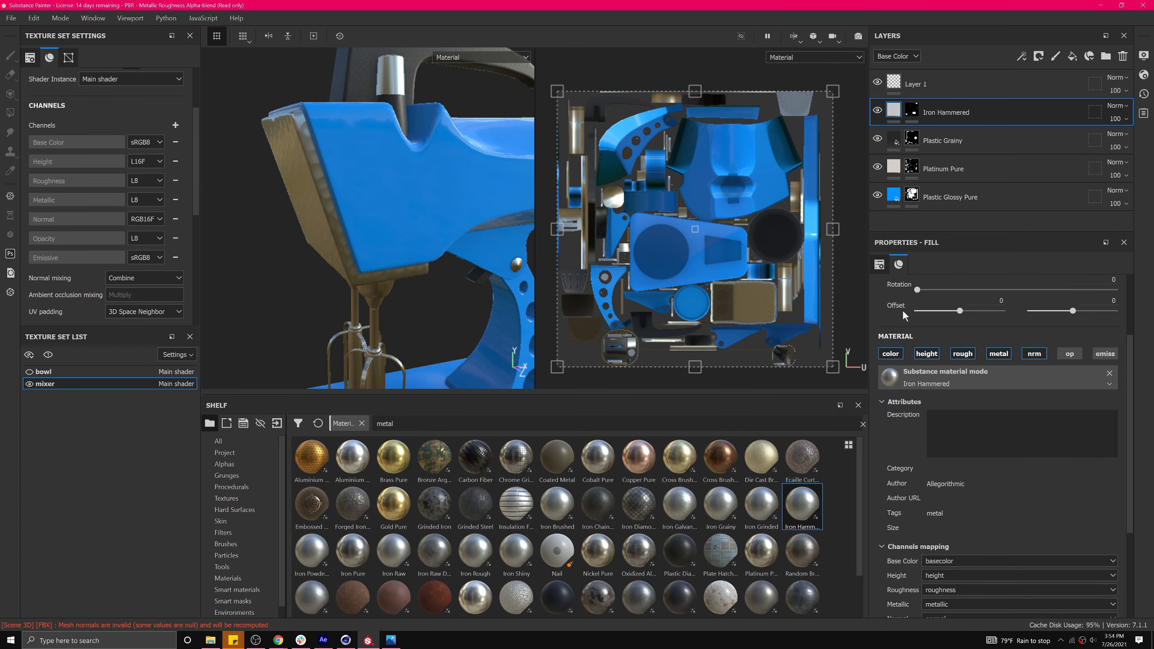
click(928, 354)
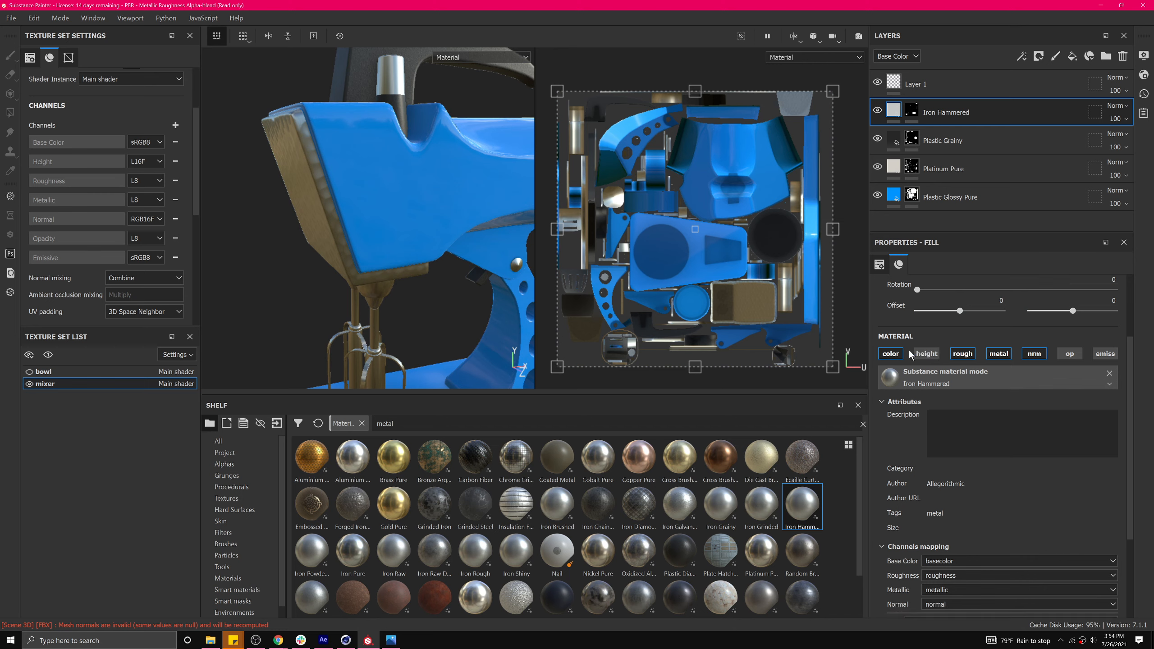
alt+drag(468, 241, 505, 240)
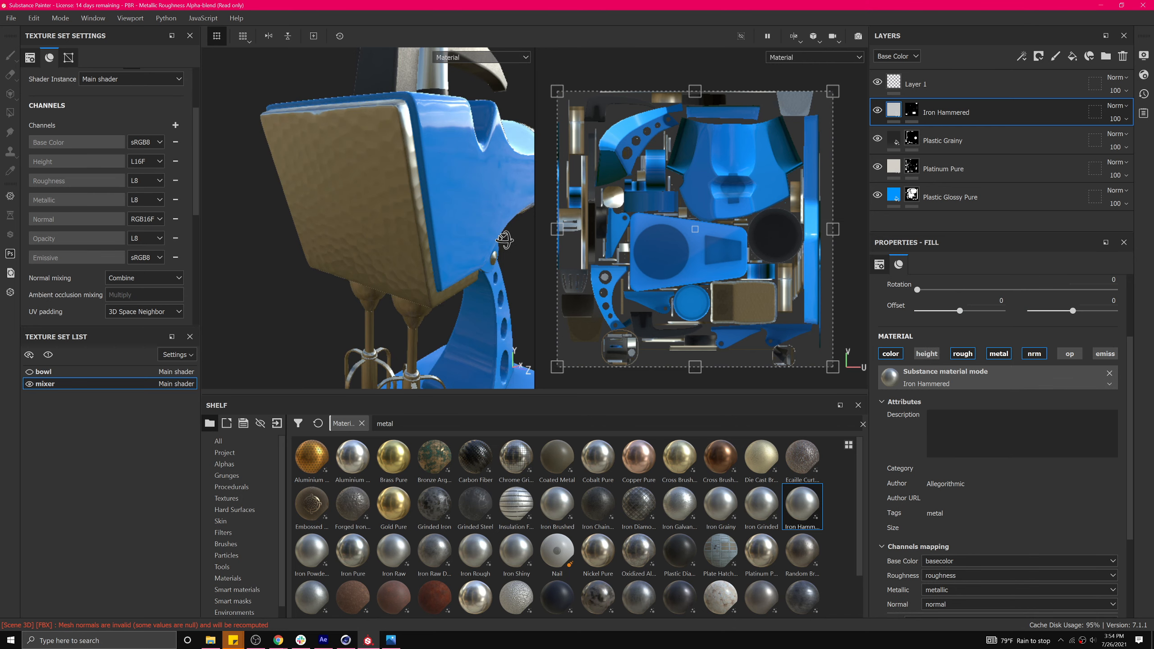
click(1034, 355)
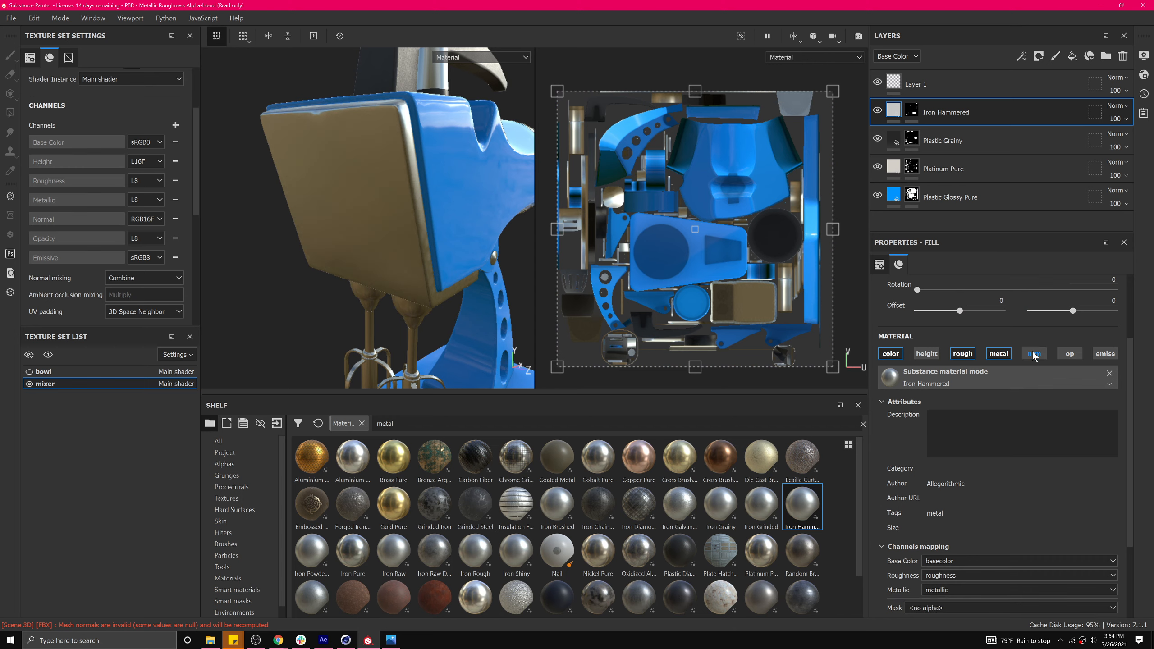
Examine the textured mixer from several angles and distances to check how its materials look together.
alt+drag(425, 256, 398, 204)
alt+drag(382, 208, 394, 274)
scroll(394, 273, up, 2)
scroll(393, 273, down, 6)
alt+middle_drag(394, 273, 393, 233)
scroll(271, 268, down, 5)
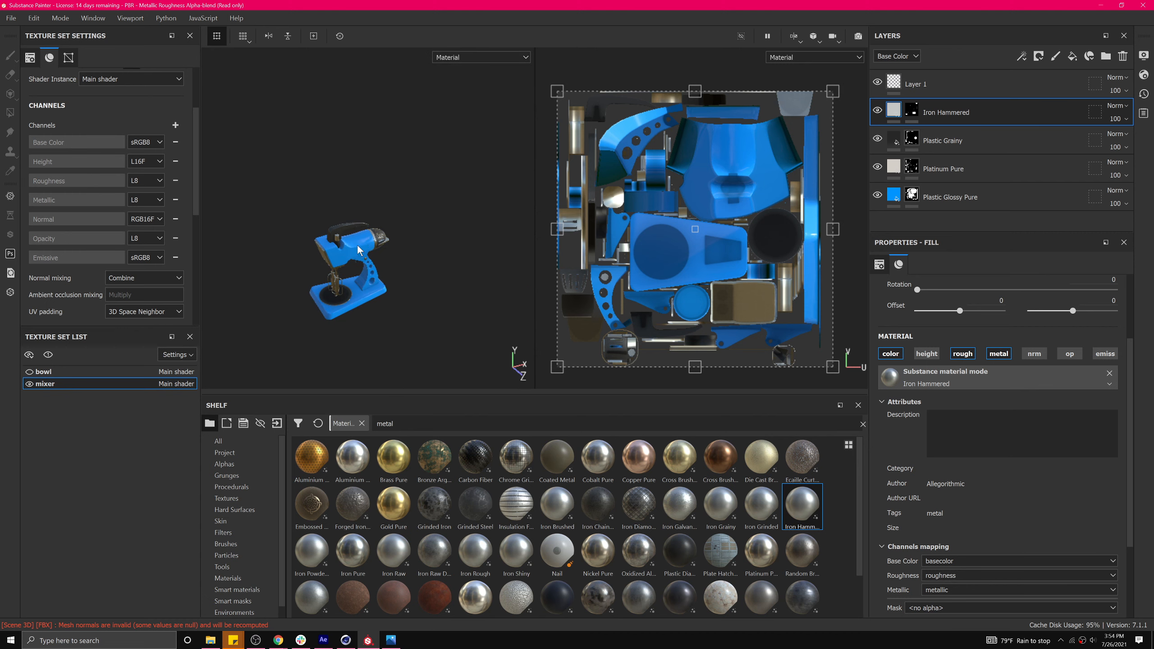
scroll(361, 244, up, 4)
scroll(383, 238, up, 6)
alt+drag(406, 269, 436, 276)
Change the base color of the Plastic Glossy Pure layer, trying orange d45f2a and settling on a bright green.
click(931, 203)
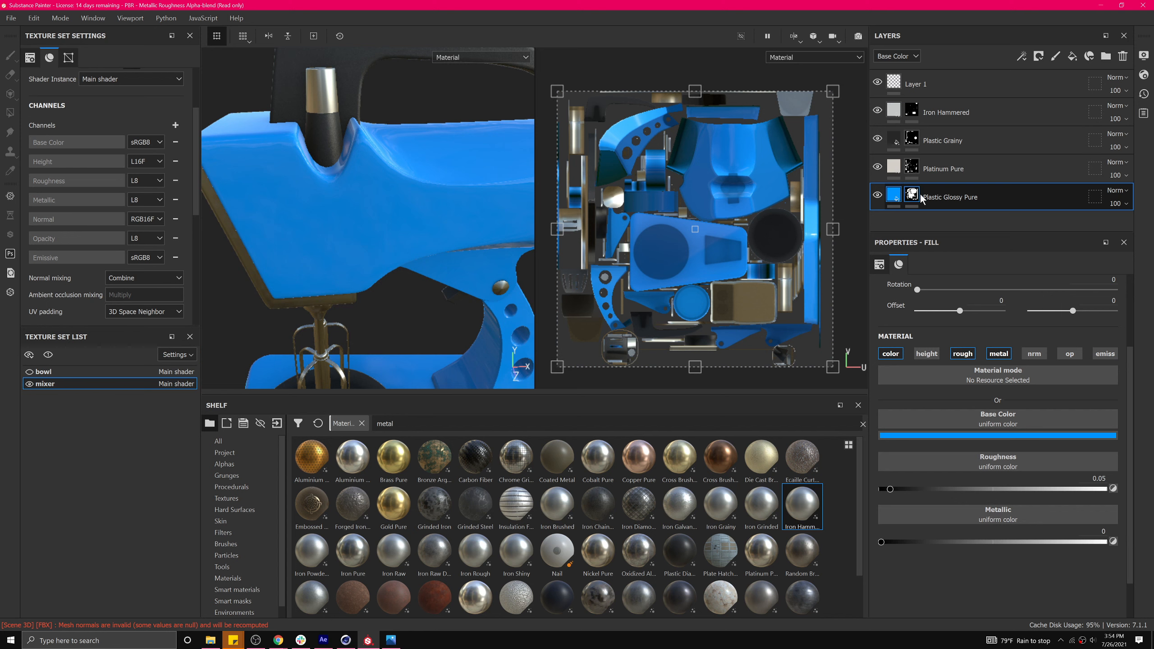
click(947, 435)
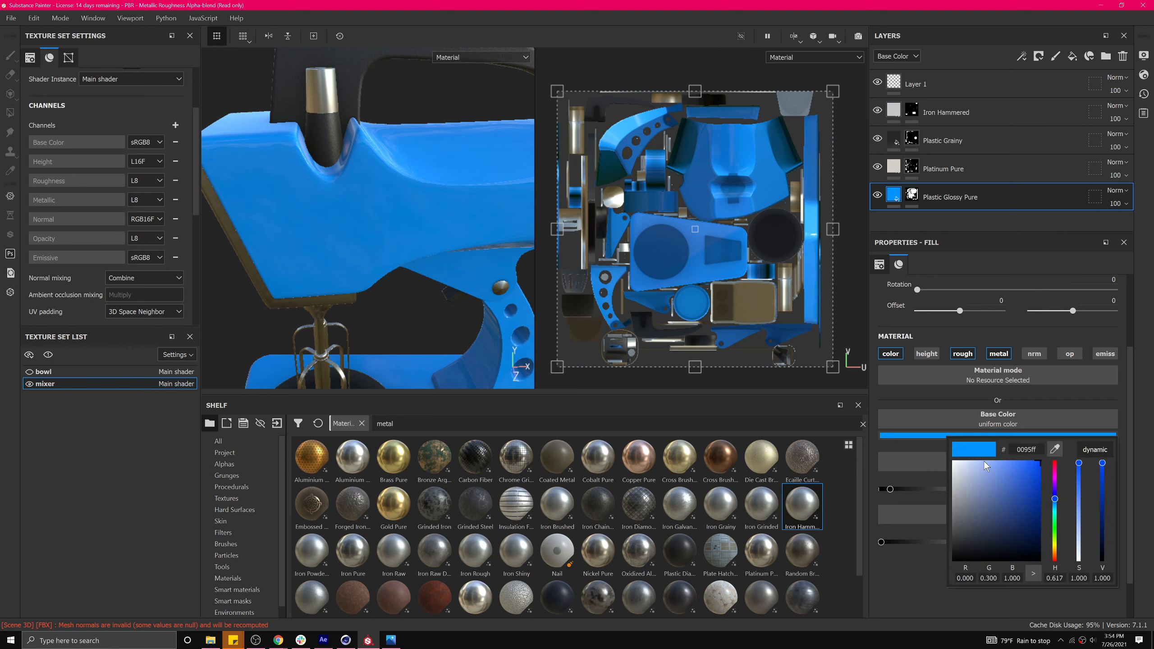
click(900, 265)
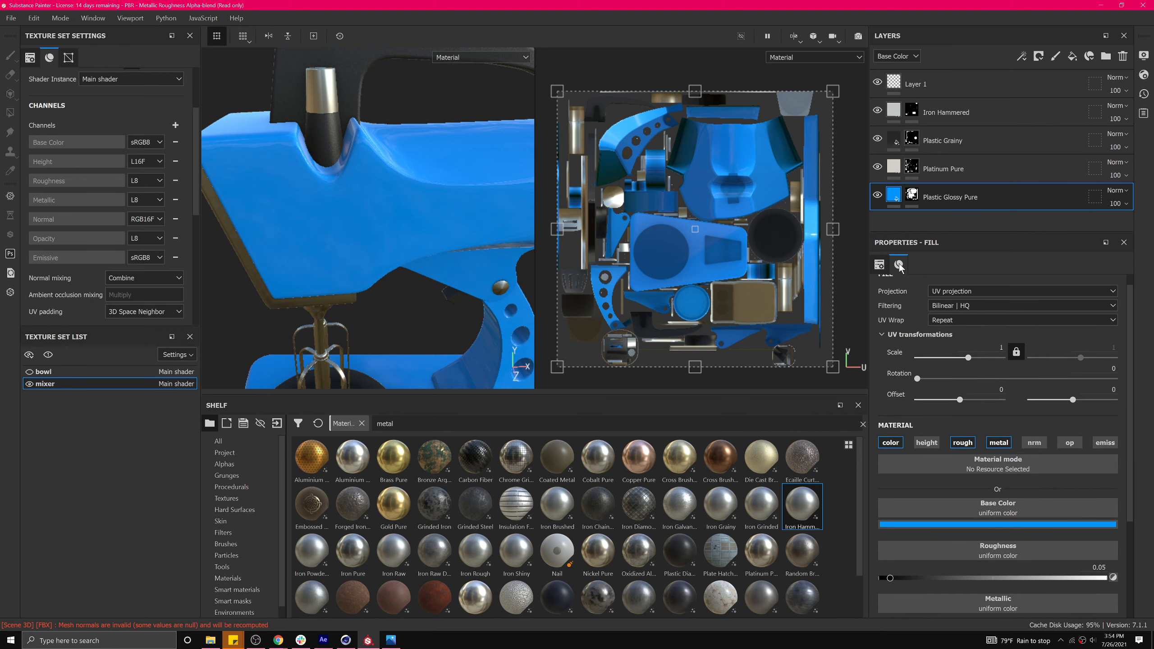
click(960, 386)
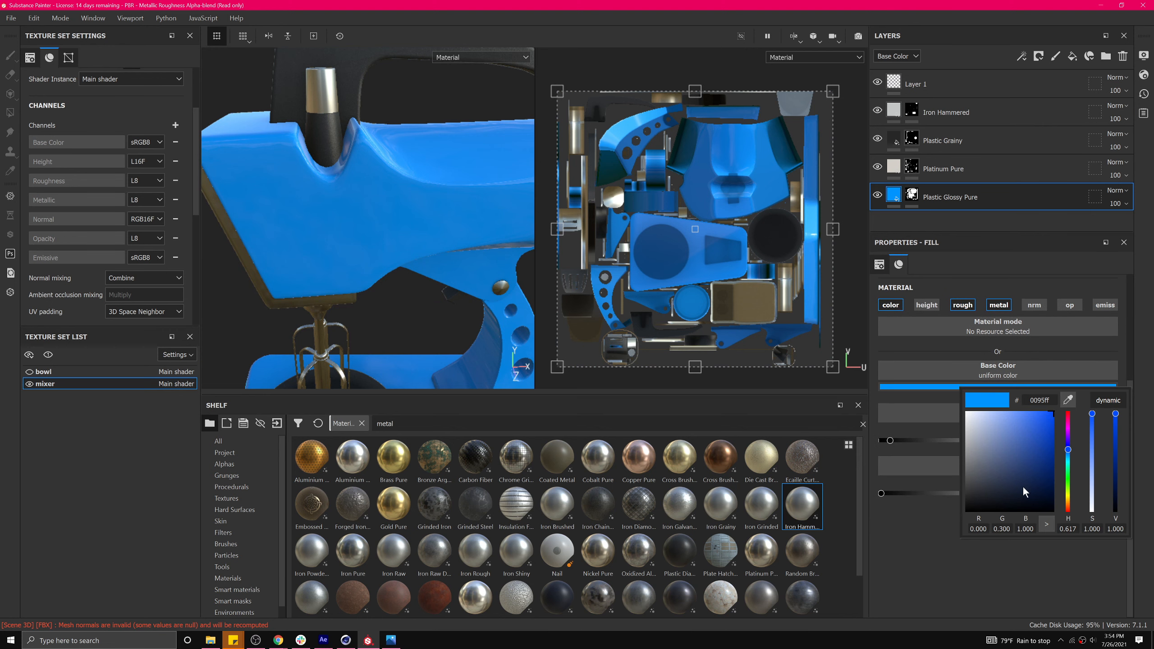
click(1069, 500)
drag(1071, 503, 1071, 513)
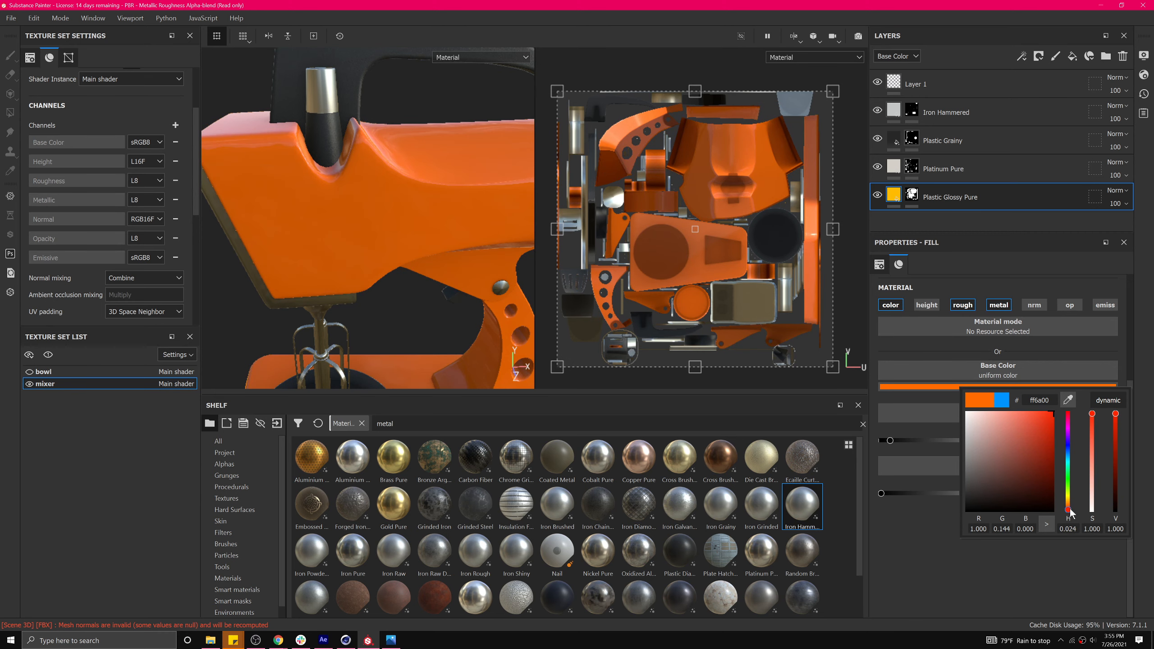
click(1036, 429)
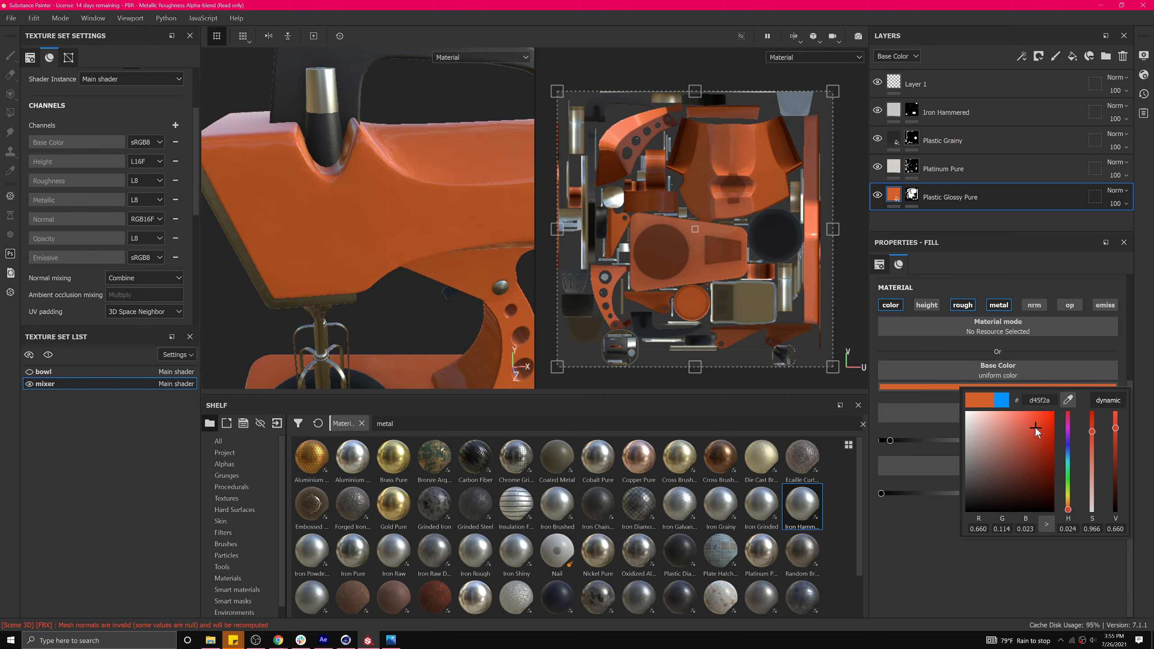
drag(1068, 497, 1071, 480)
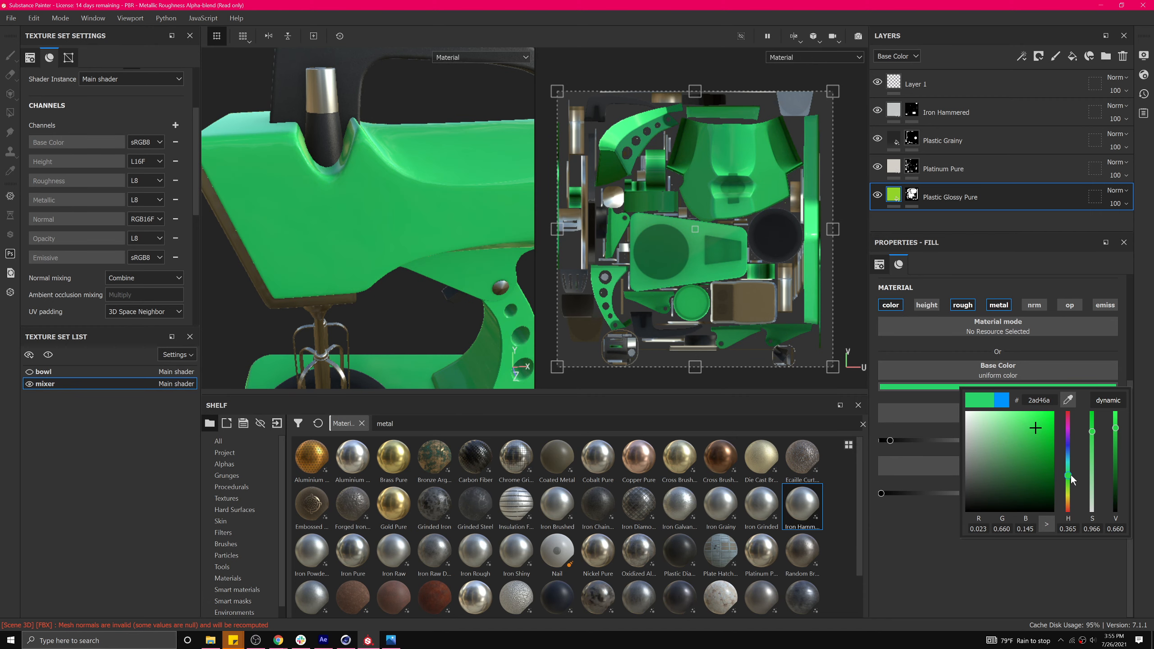
drag(1007, 434, 1029, 423)
Save the project as "farina mixer substance" in the Vertical Traversal folder.
alt+drag(391, 247, 405, 206)
scroll(417, 233, up, 3)
scroll(417, 234, down, 5)
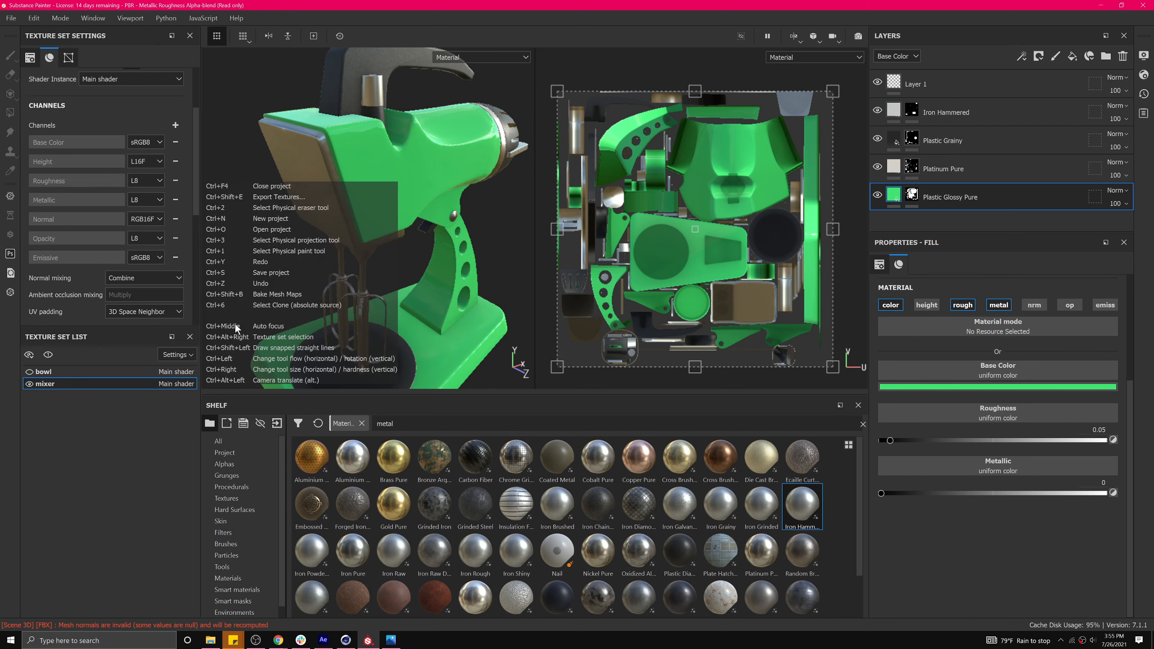
key(ctrl+s)
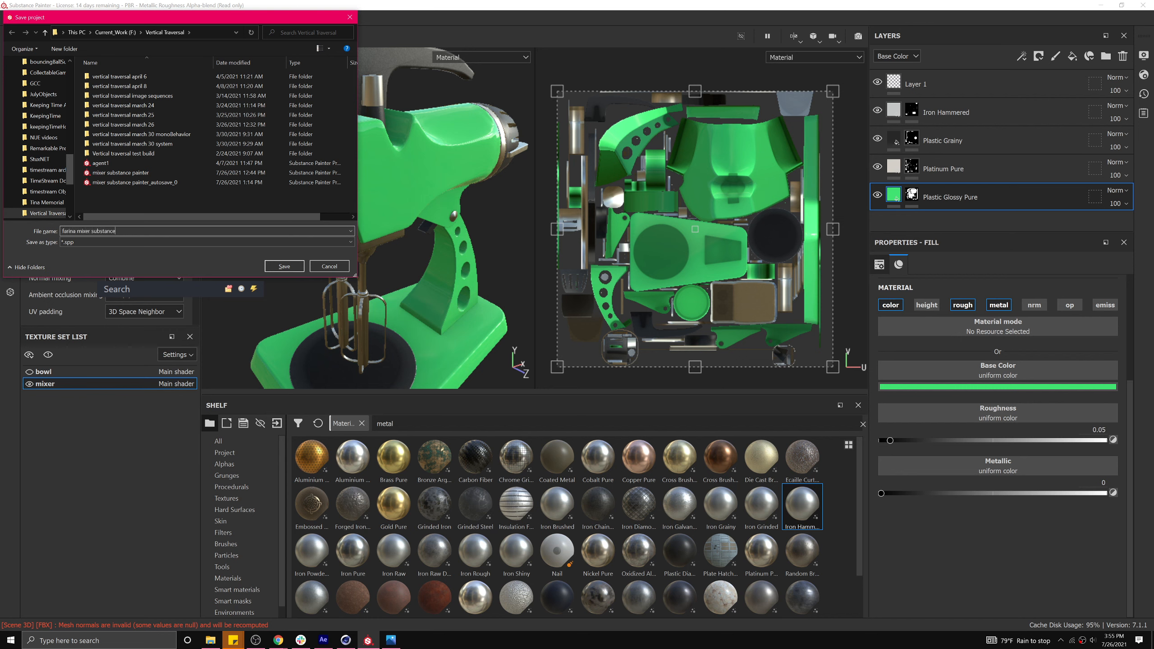
key(Return)
mouse_move(291, 261)
alt+mouse_down()
mouse_move(270, 256)
mouse_move(356, 281)
mouse_move(313, 264)
alt+mouse_up()
scroll(284, 259, up, 3)
scroll(283, 258, down, 4)
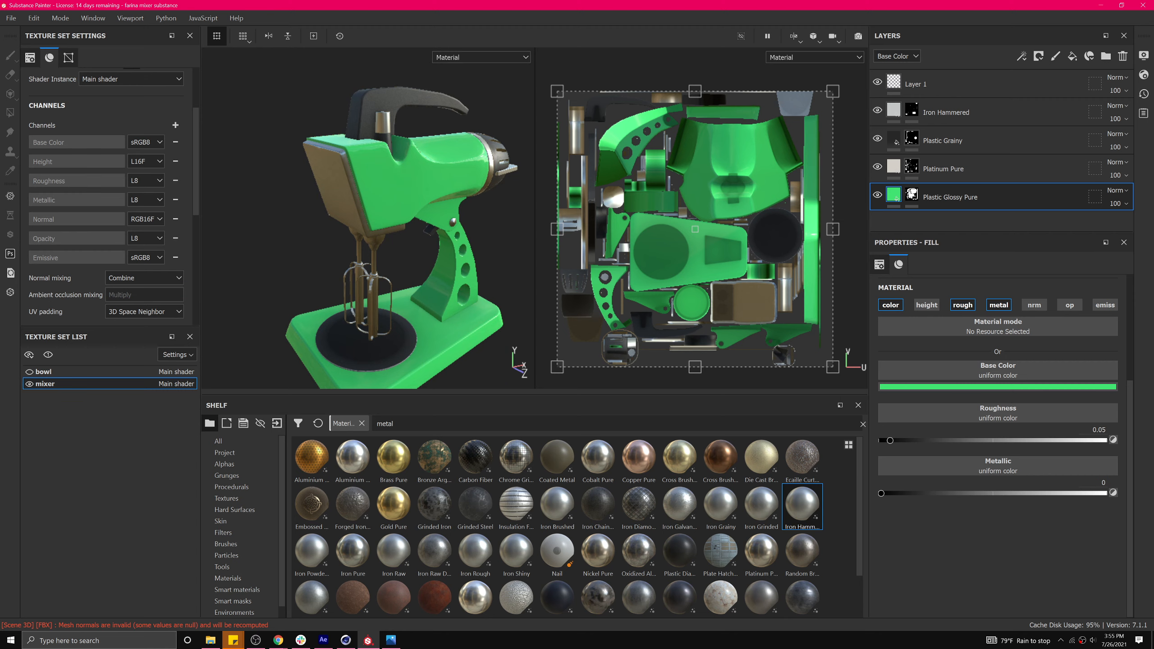